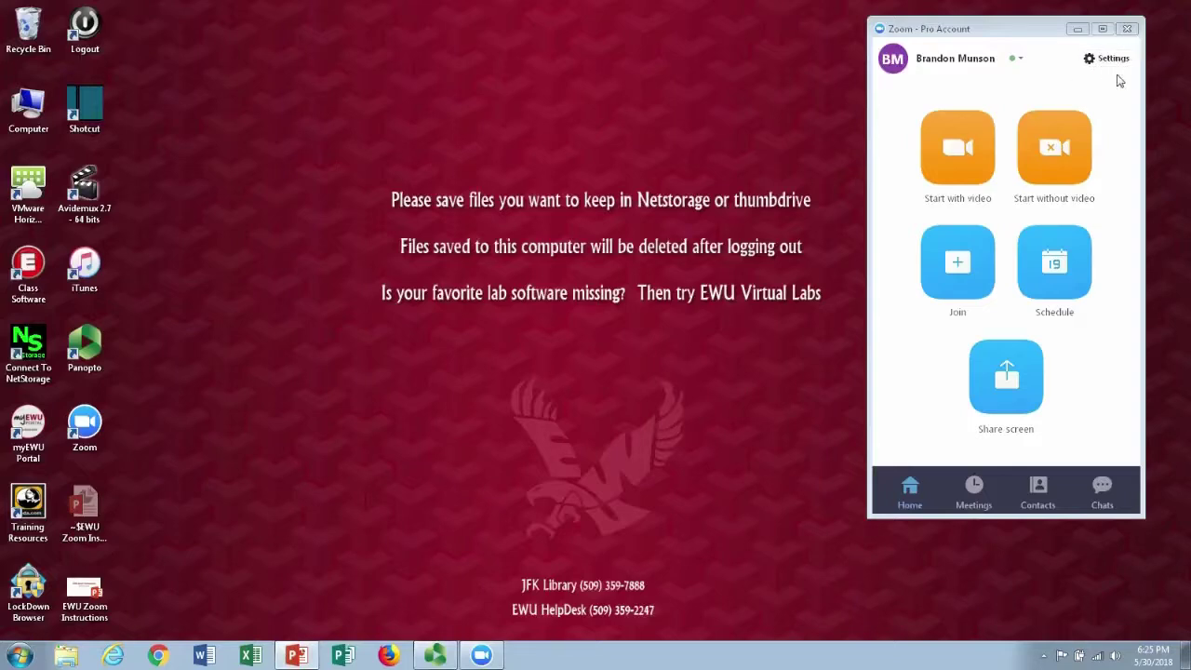
# Open the advanced features web page from the Zoom settings, maximize the browser and view the In Meeting (Advanced) section.
pyautogui.click(1113, 59)
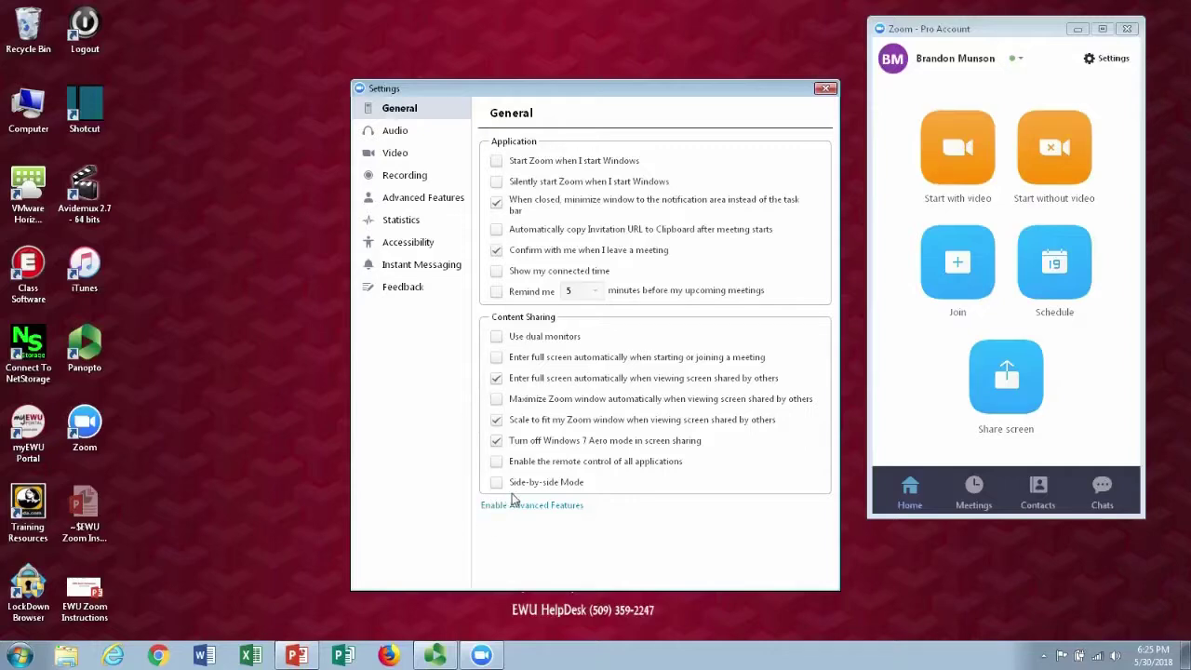
pyautogui.click(546, 512)
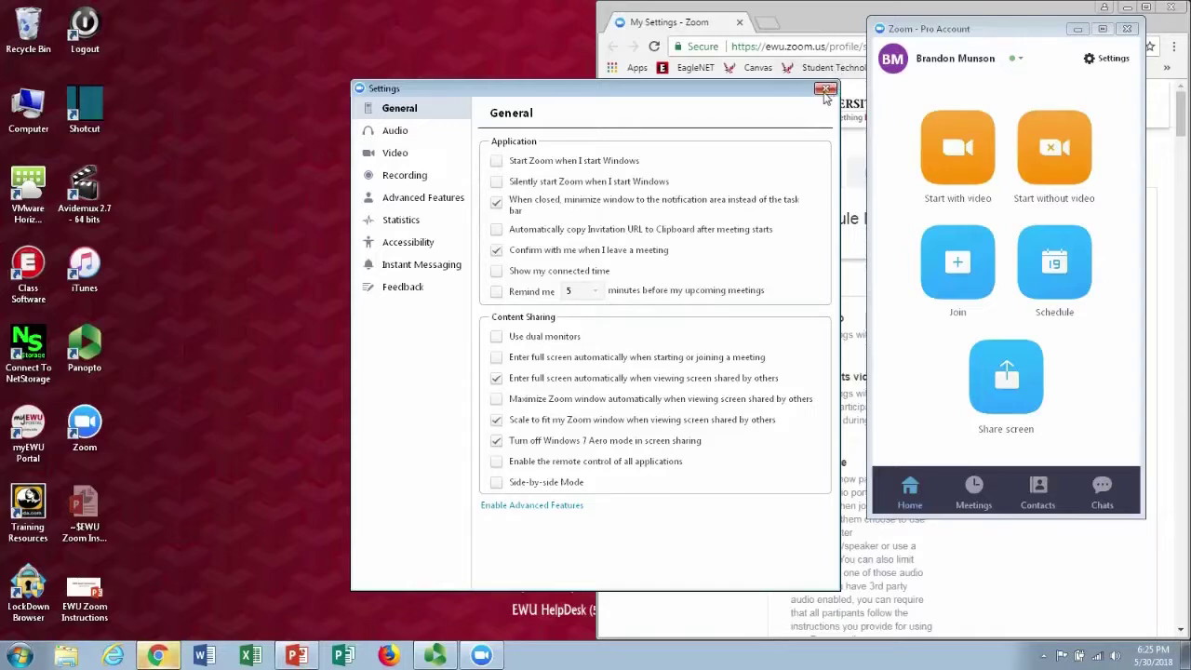
pyautogui.click(826, 90)
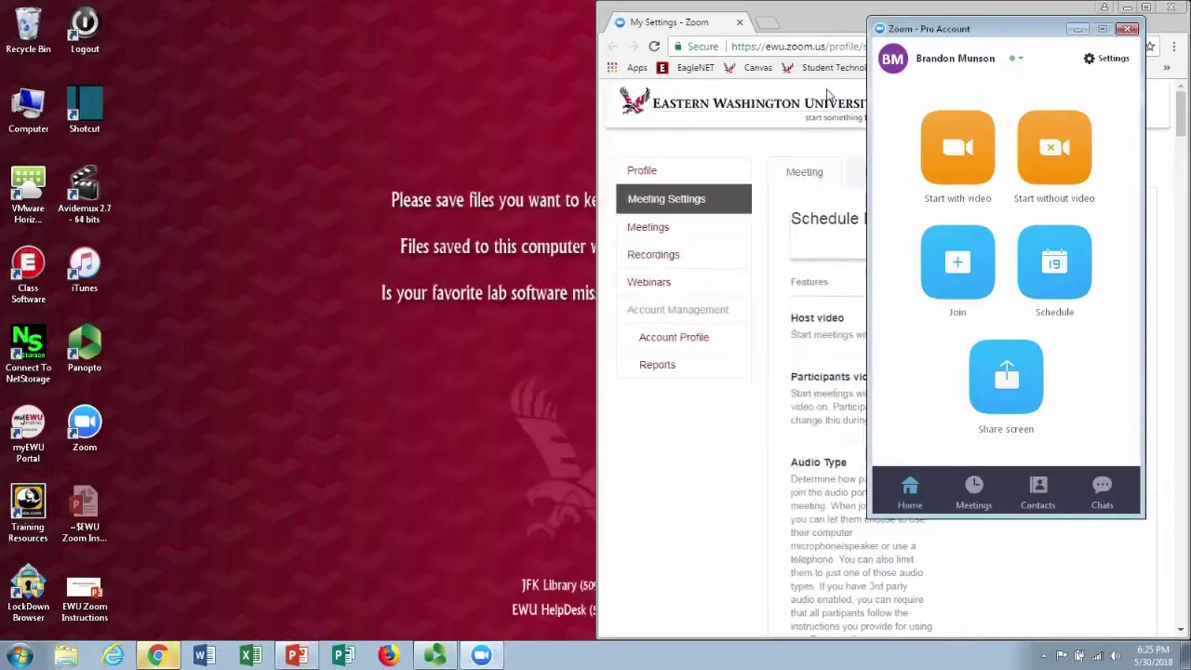
pyautogui.click(812, 28)
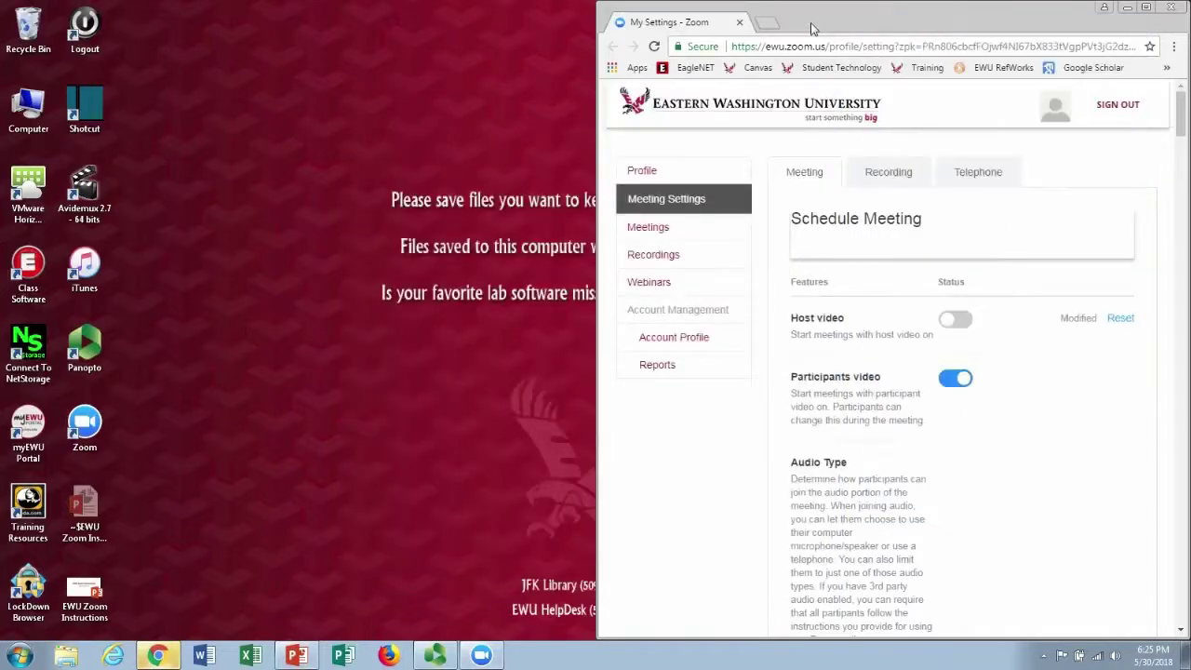
pyautogui.click(1144, 7)
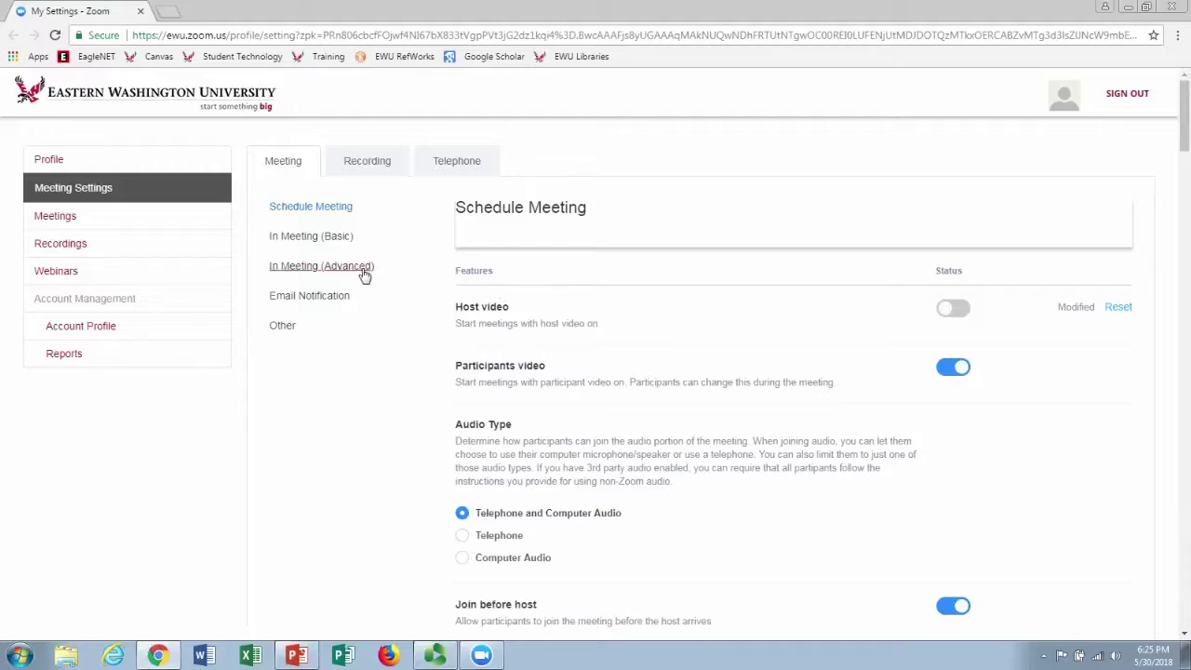
pyautogui.click(307, 266)
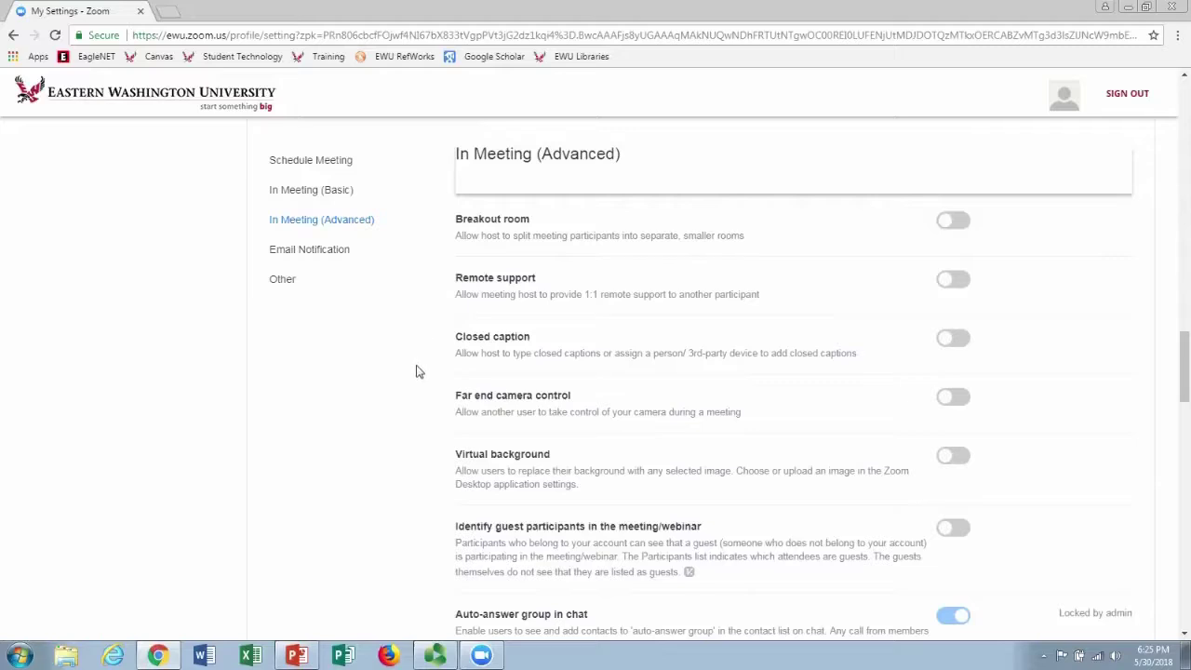
pyautogui.middleClick(424, 439)
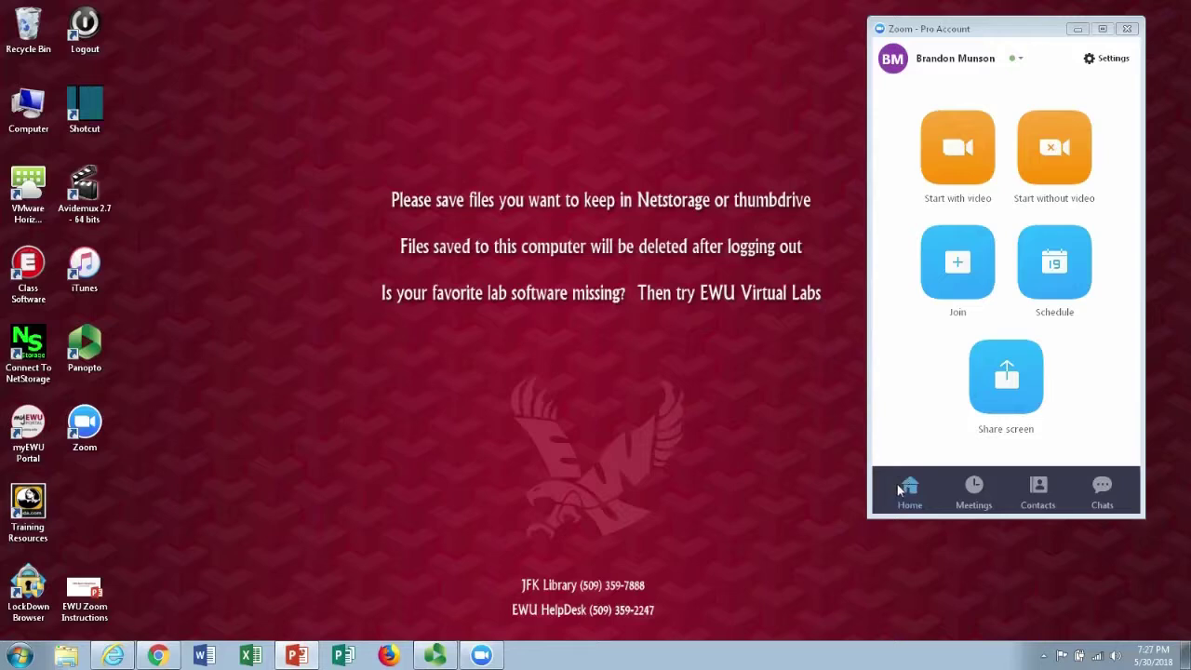
# Turn on Share dual camera in the In Meeting (Advanced) section of the web meeting settings, and minimize the browser.
pyautogui.click(1103, 60)
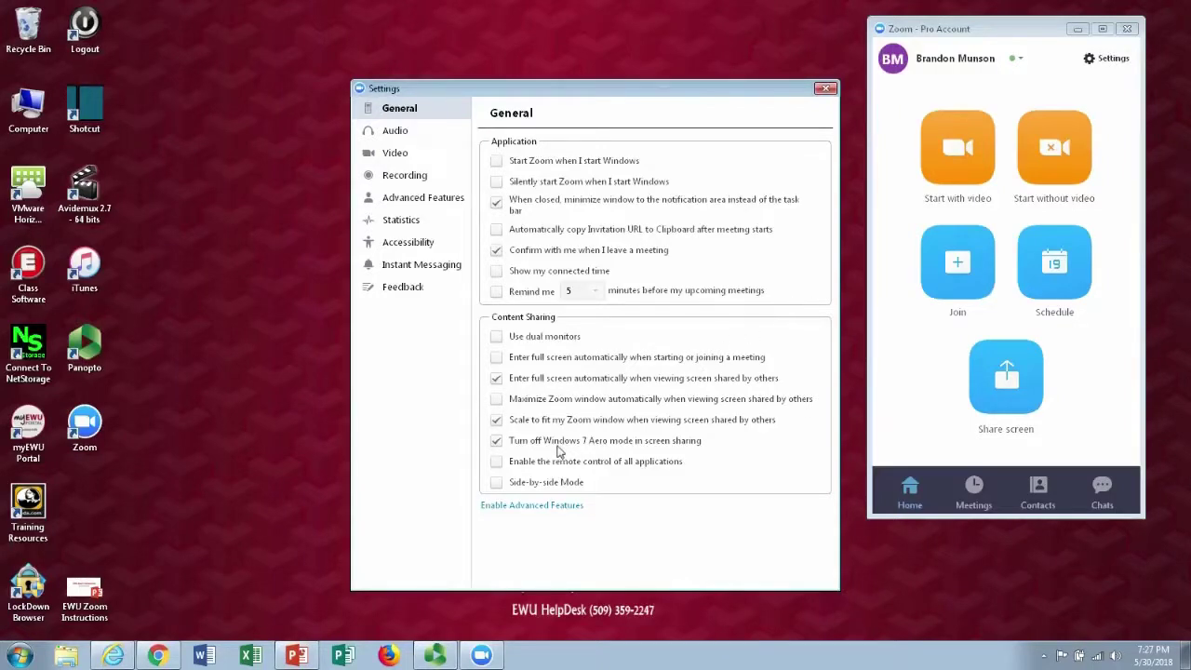
pyautogui.click(537, 507)
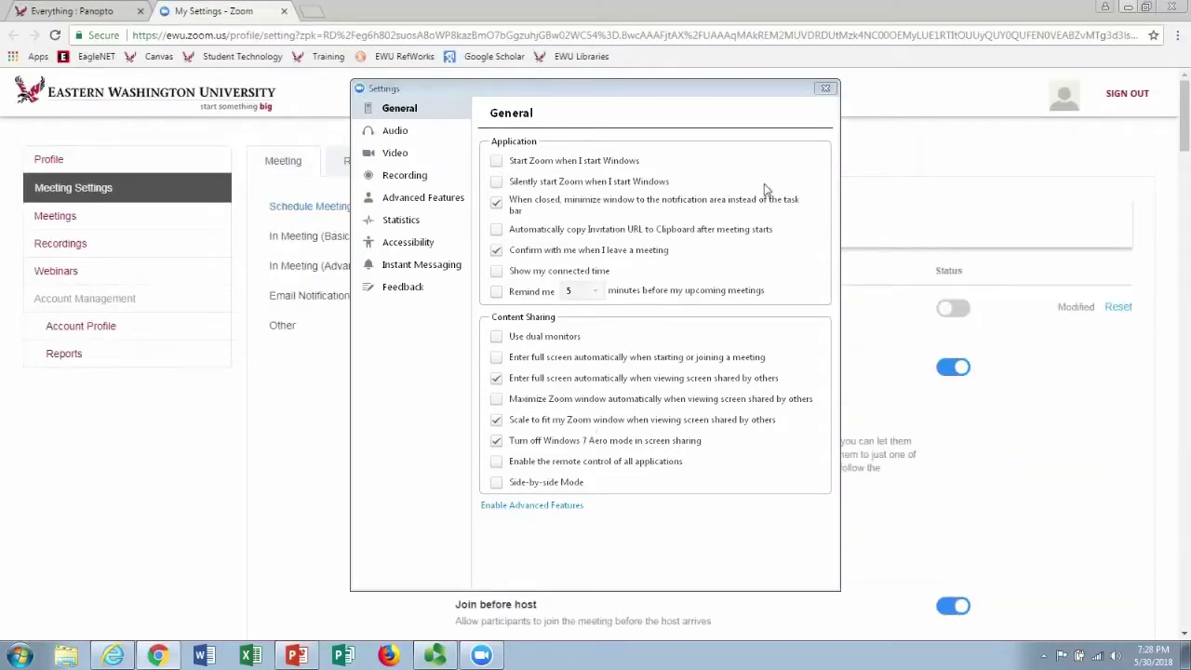
pyautogui.click(826, 91)
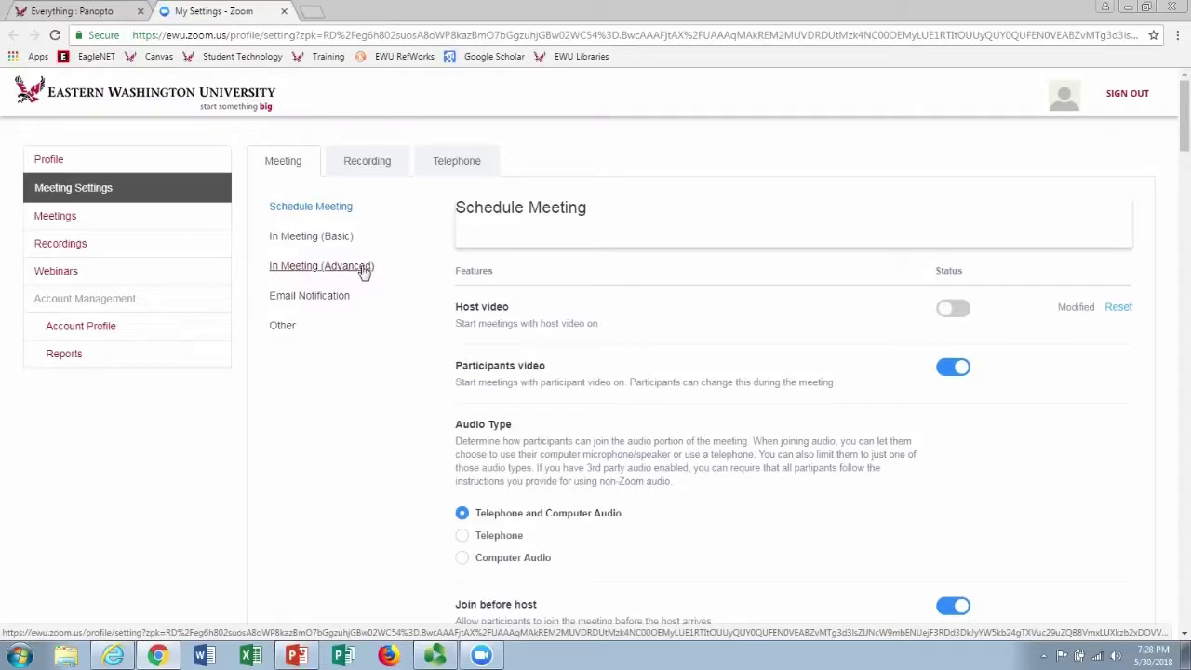
pyautogui.click(315, 269)
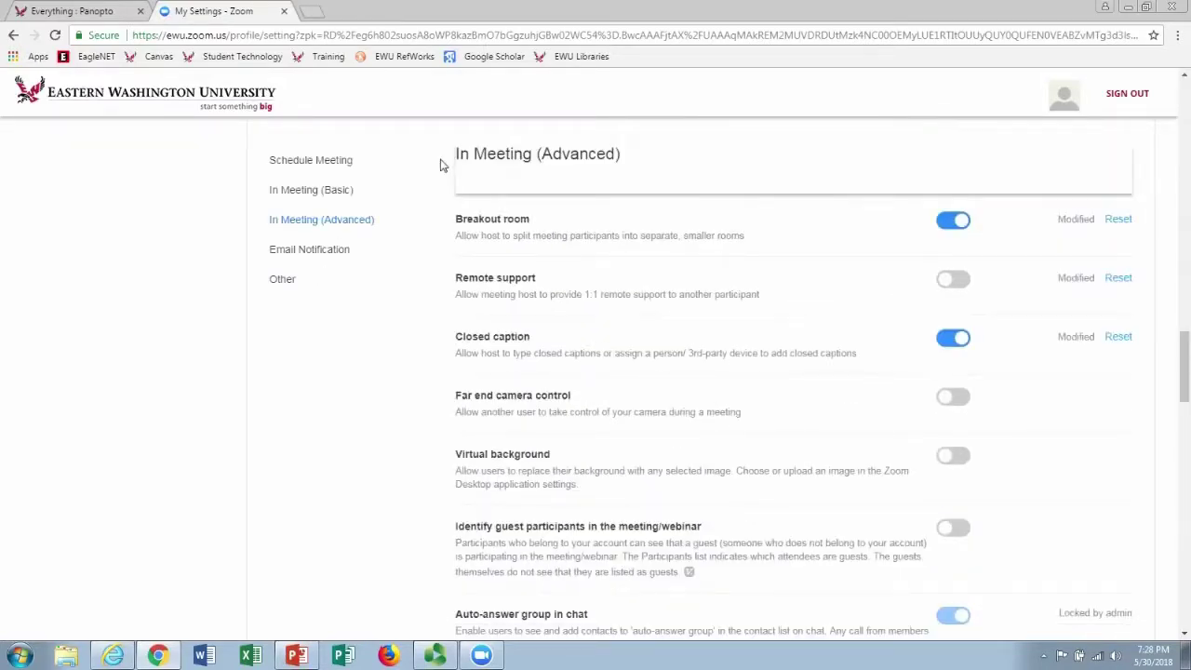
pyautogui.middleClick(418, 293)
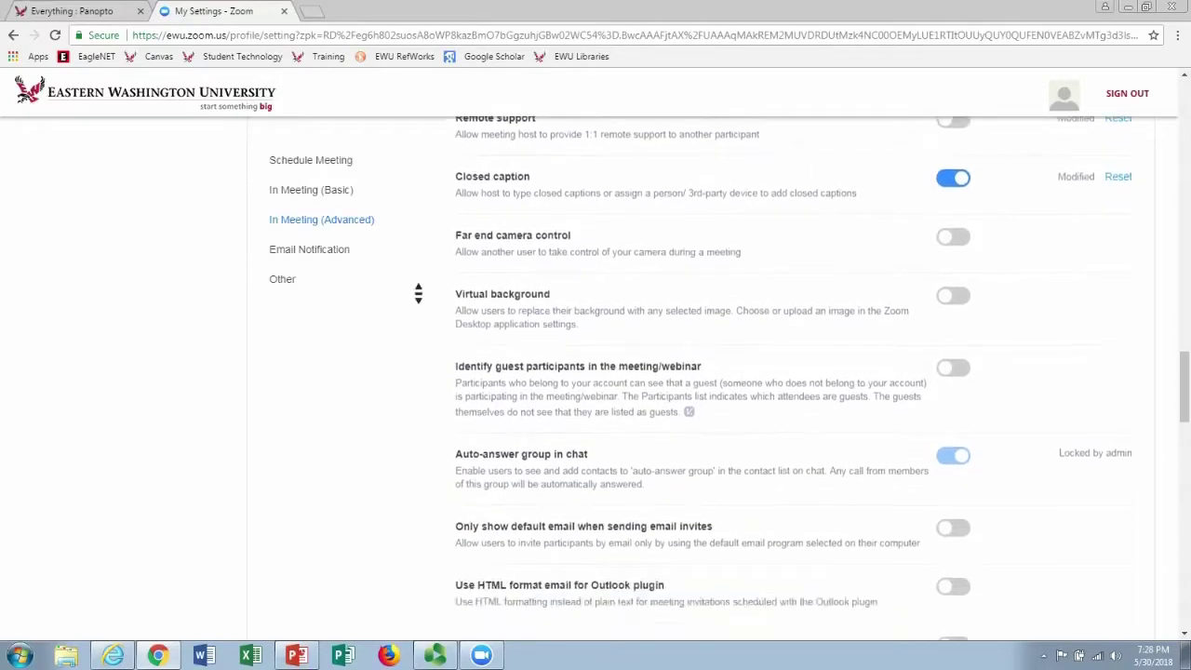
pyautogui.middleClick(417, 293)
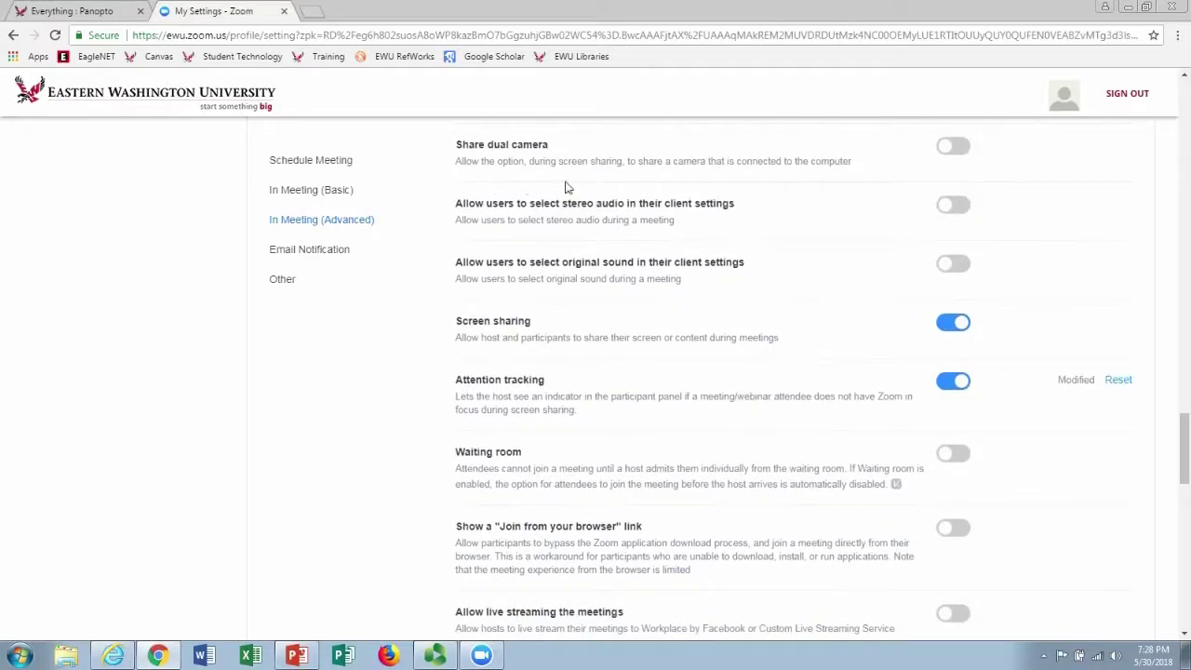
pyautogui.click(957, 146)
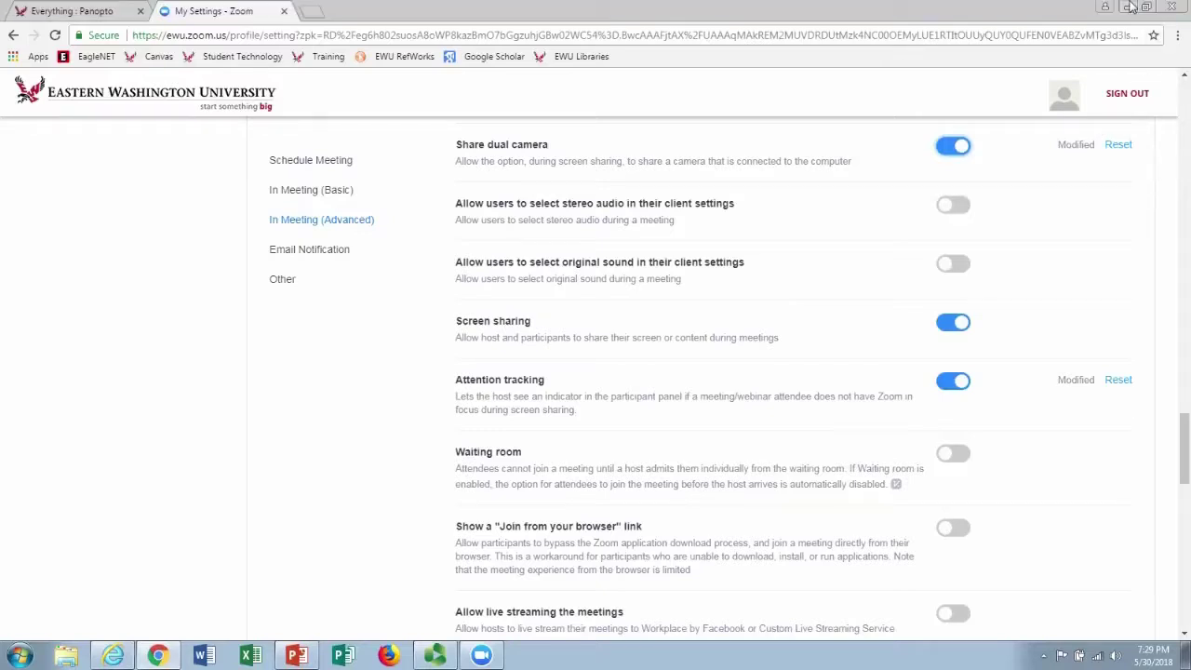
pyautogui.click(1171, 8)
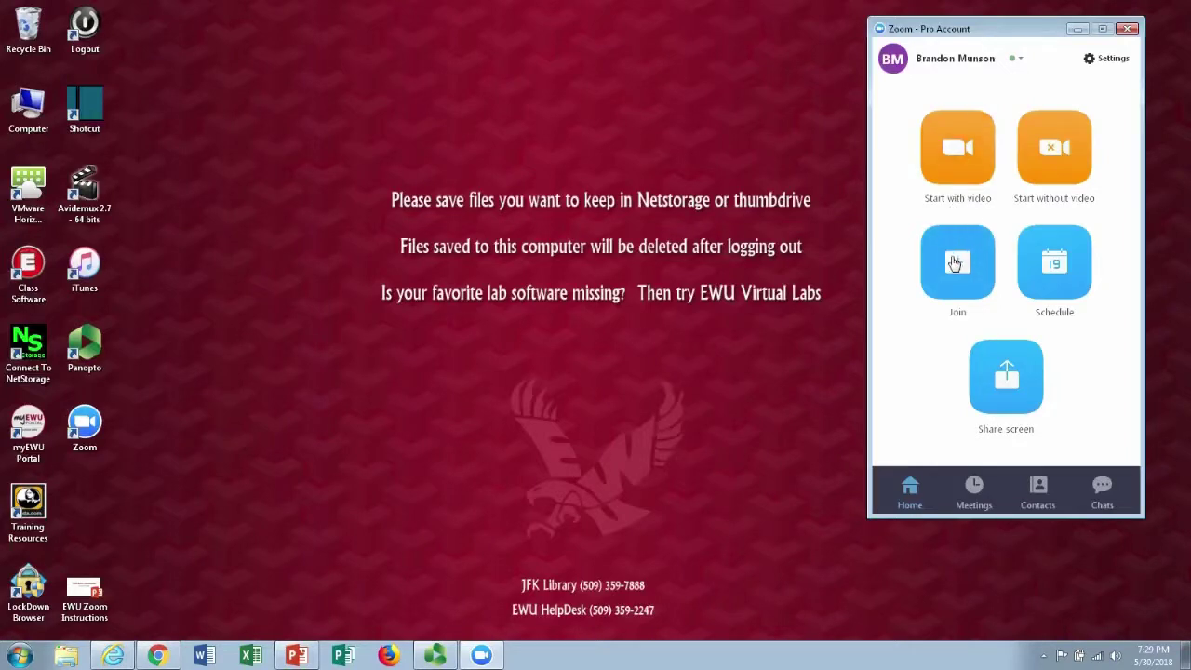
# Join the first meeting listed in the join history and connect to its audio conference by computer.
pyautogui.click(955, 264)
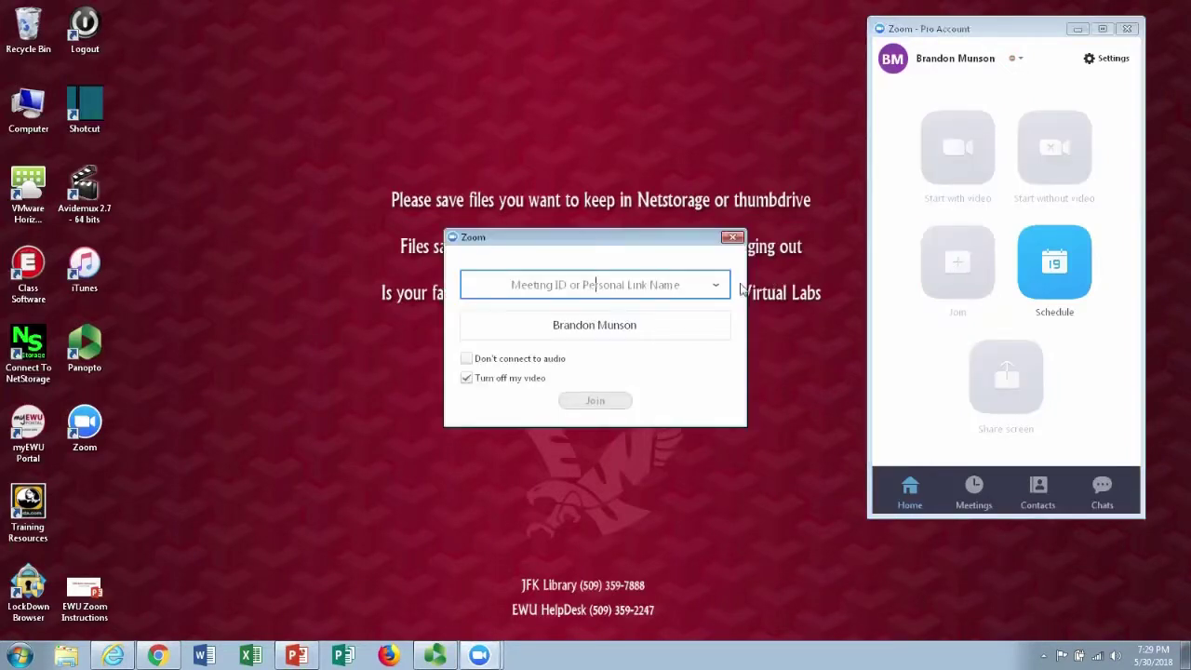
pyautogui.click(716, 286)
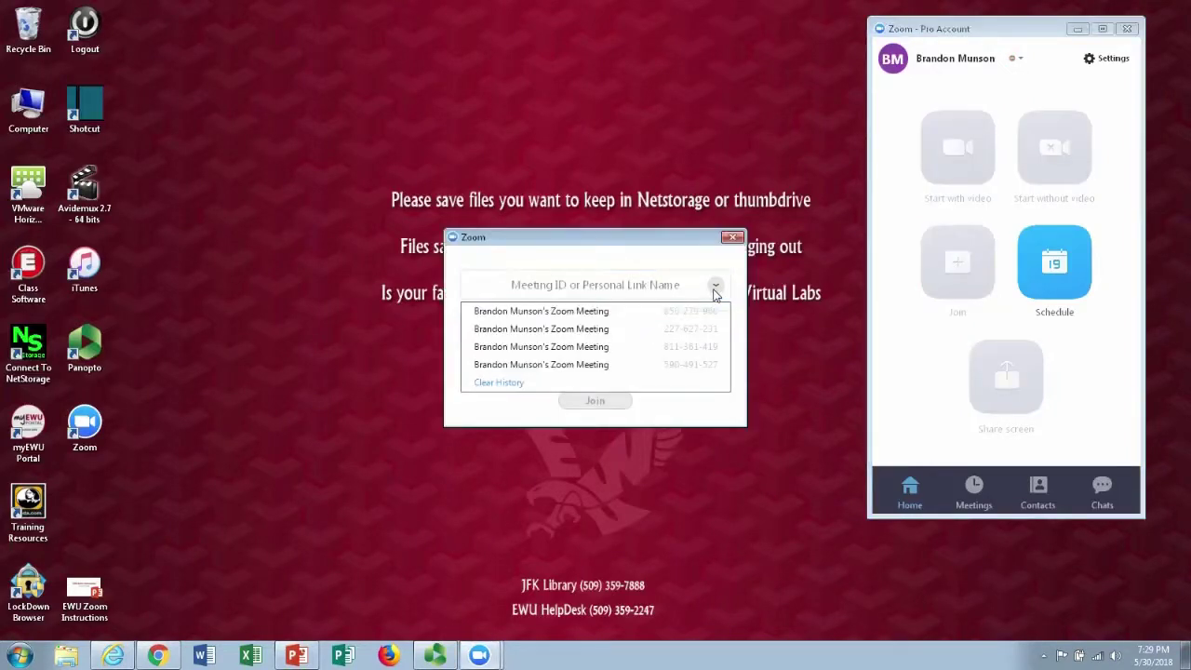
pyautogui.click(687, 311)
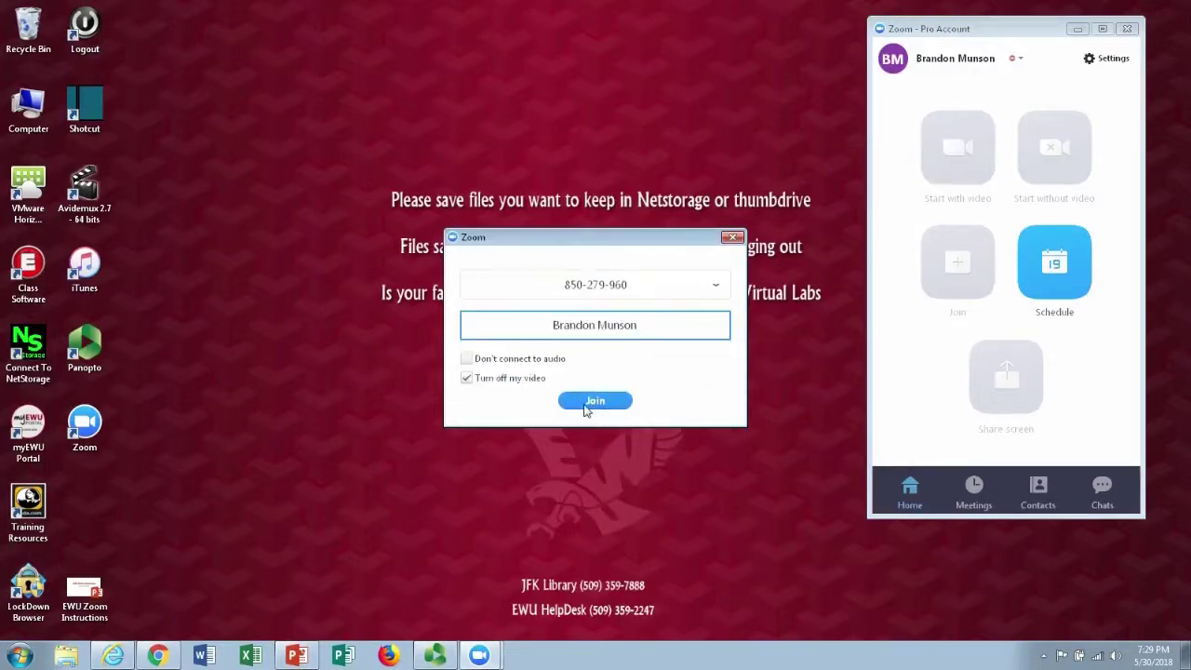
pyautogui.click(588, 400)
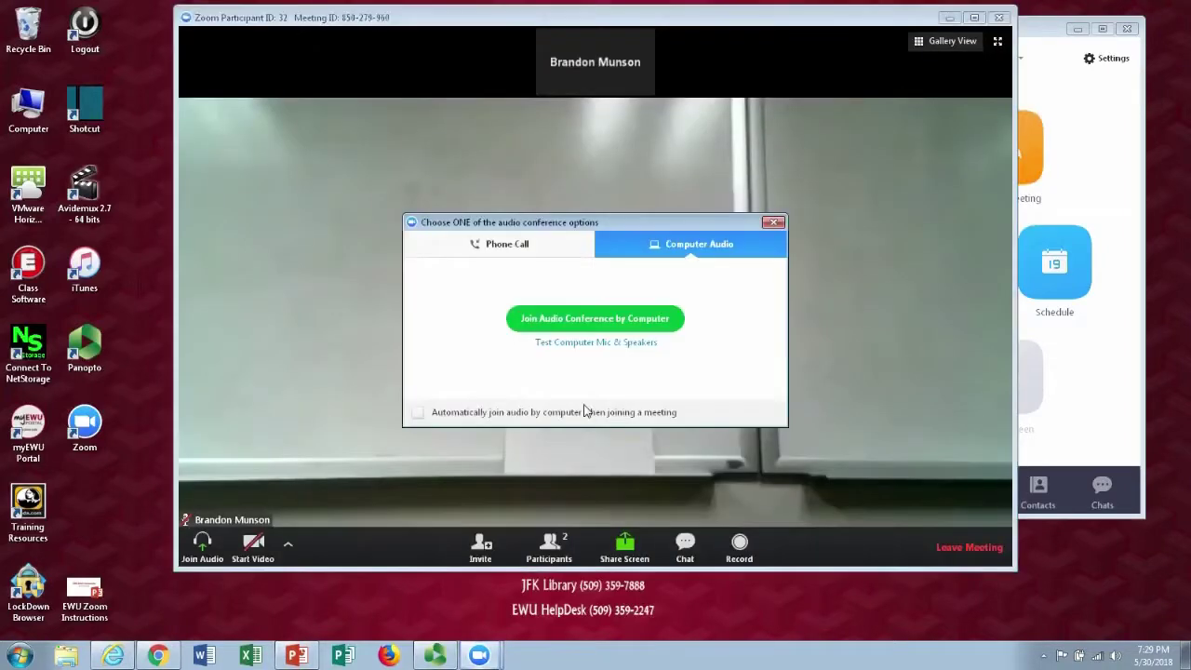
pyautogui.click(636, 321)
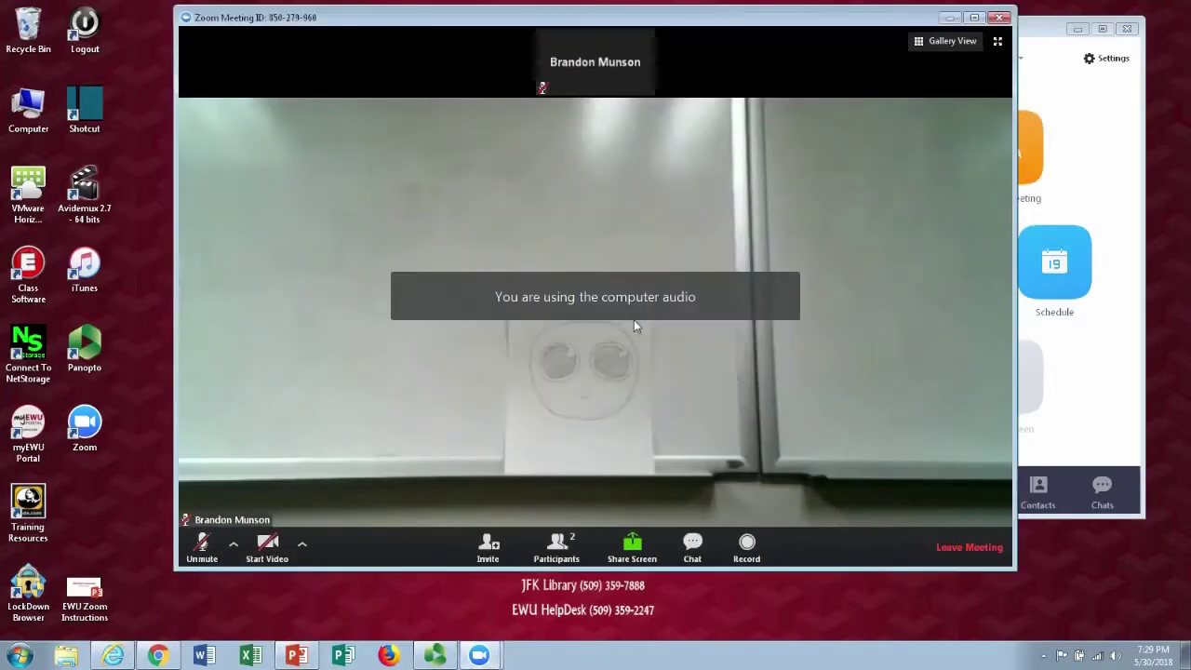
# Share the desktop in the meeting and move the Zoom home window clear of the participant video panel.
pyautogui.click(633, 547)
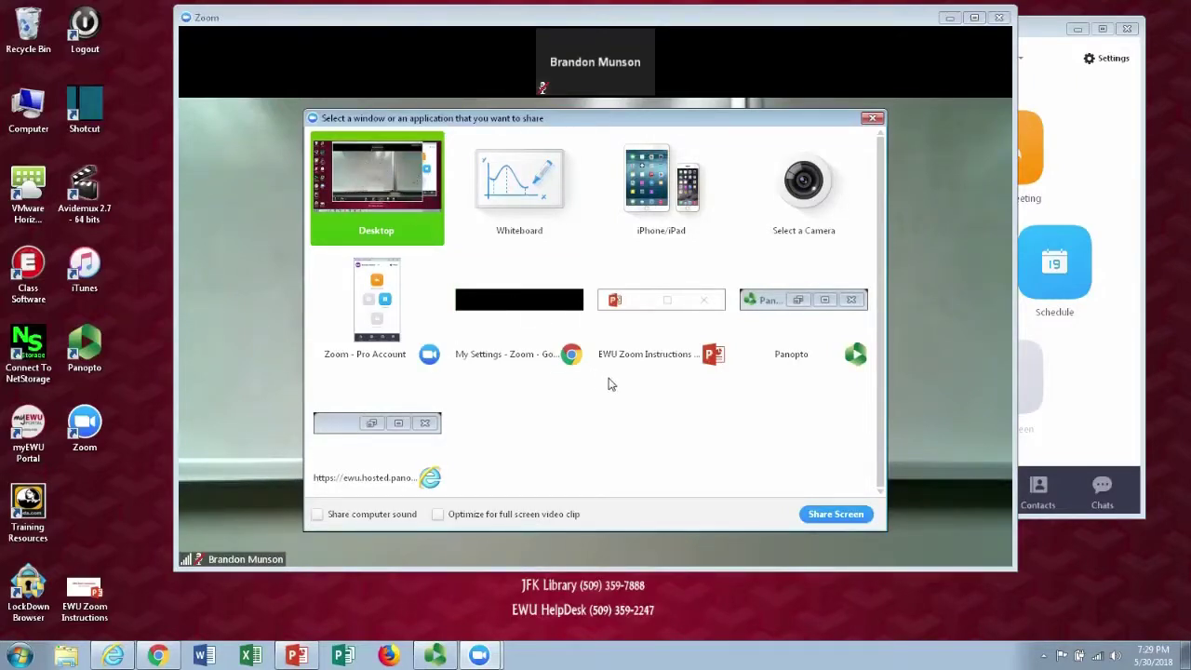
pyautogui.click(845, 517)
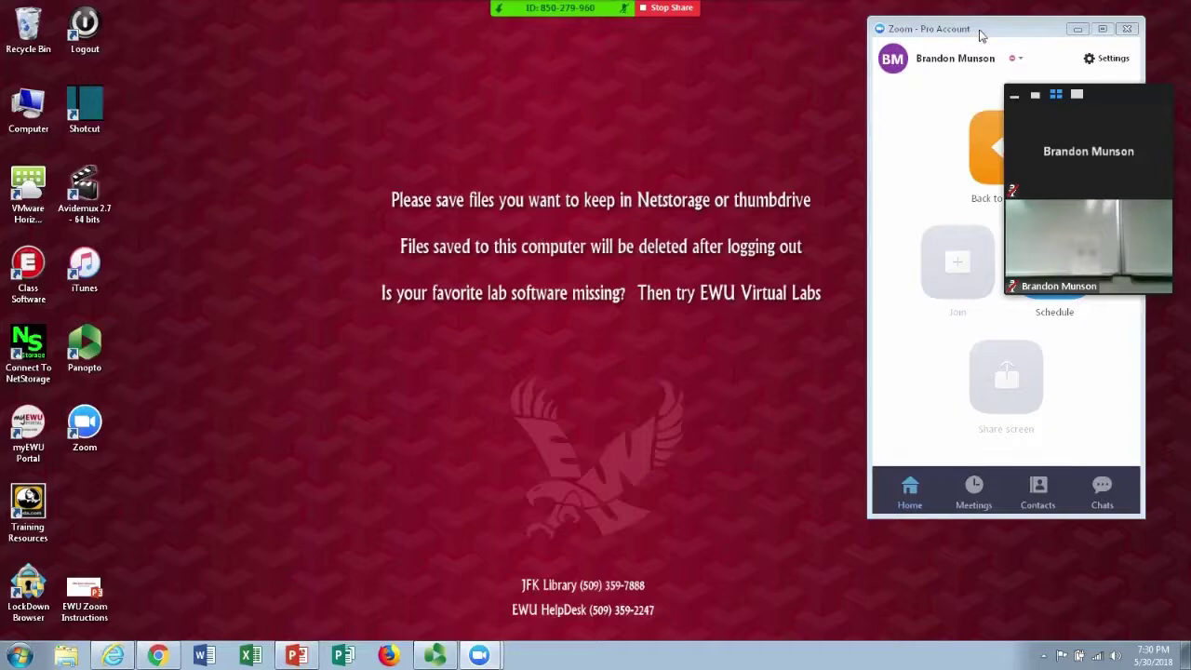
pyautogui.moveTo(979, 34); pyautogui.dragTo(672, 109)
# Start the webcam video while the desktop is being shared.
pyautogui.moveTo(1135, 149)
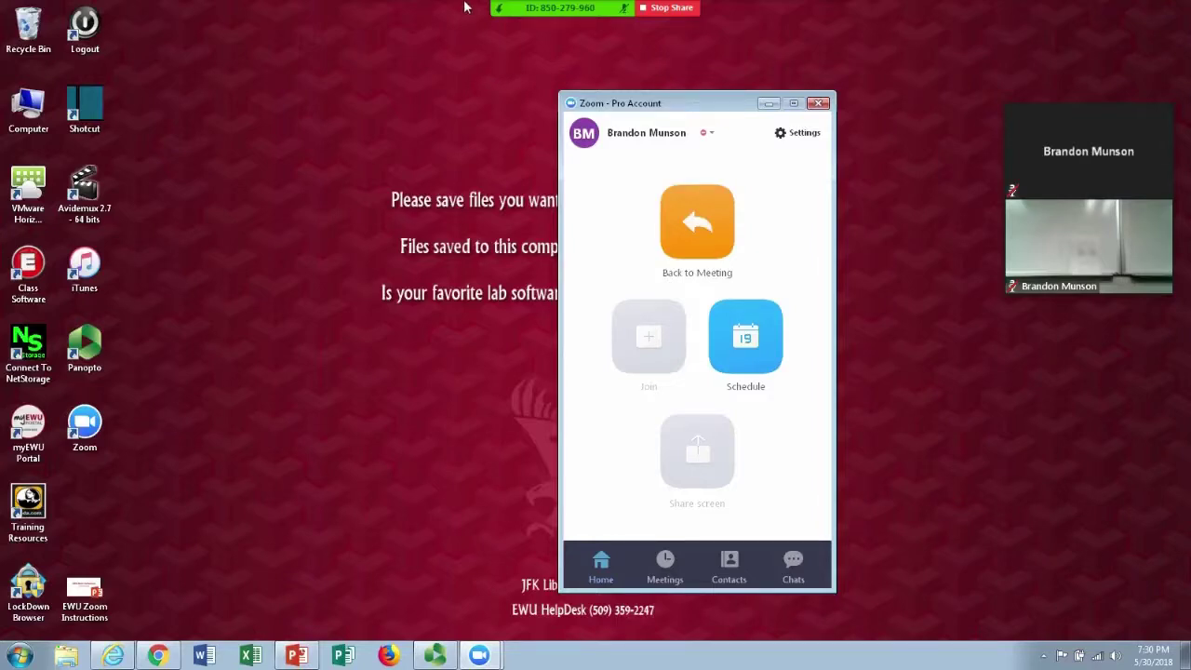
pyautogui.moveTo(530, 7)
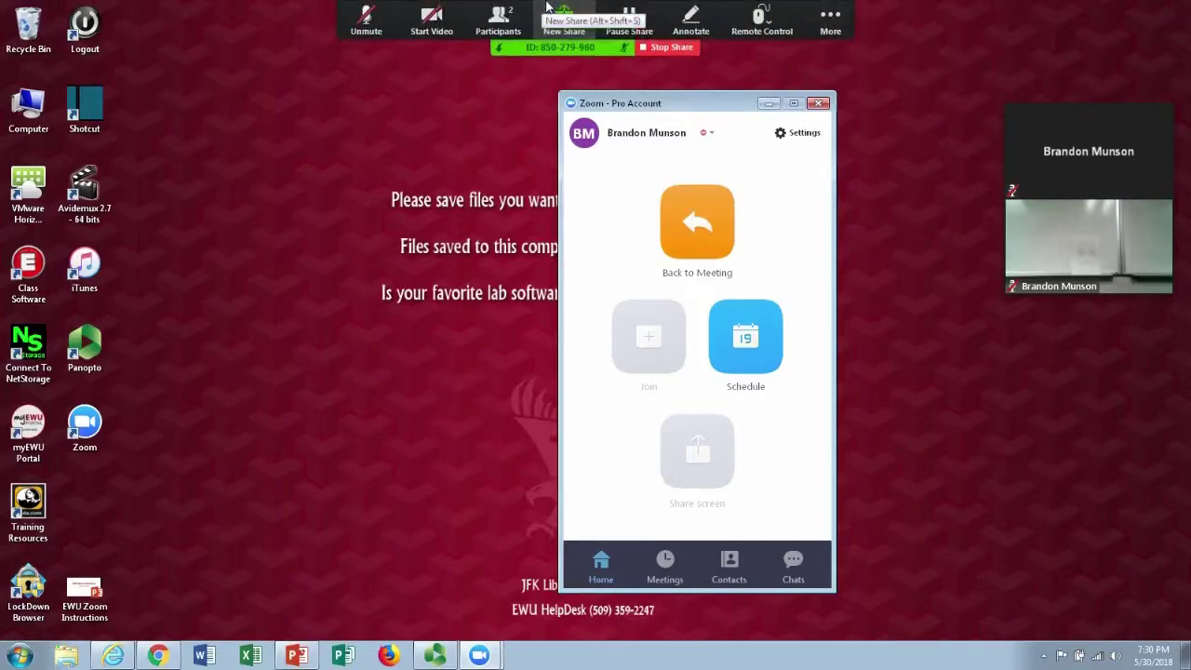
pyautogui.click(437, 16)
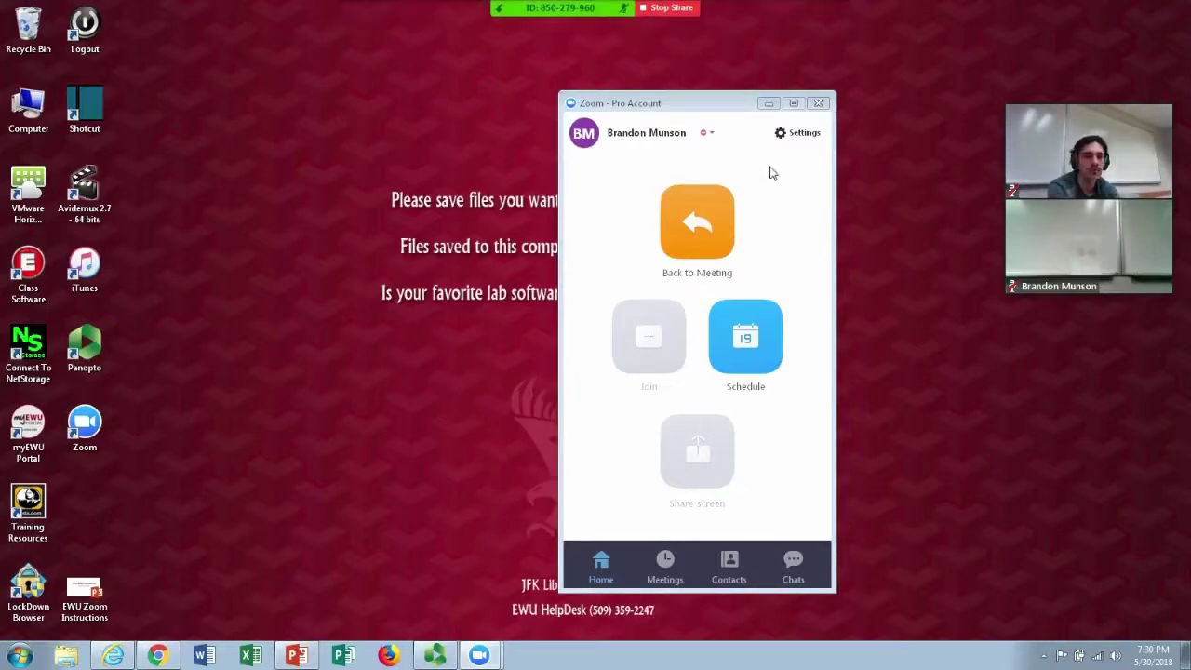
pyautogui.moveTo(1032, 177)
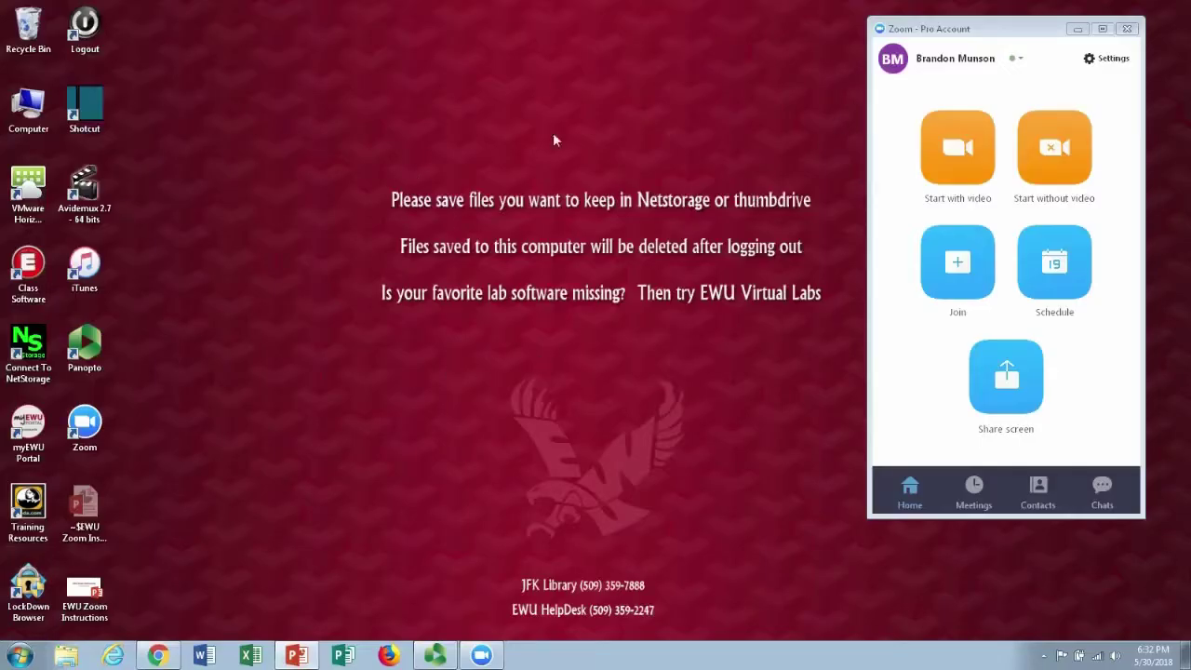
# Turn on Remote support in the In Meeting (Advanced) section of the web meeting settings, and minimize the browser.
pyautogui.click(1112, 63)
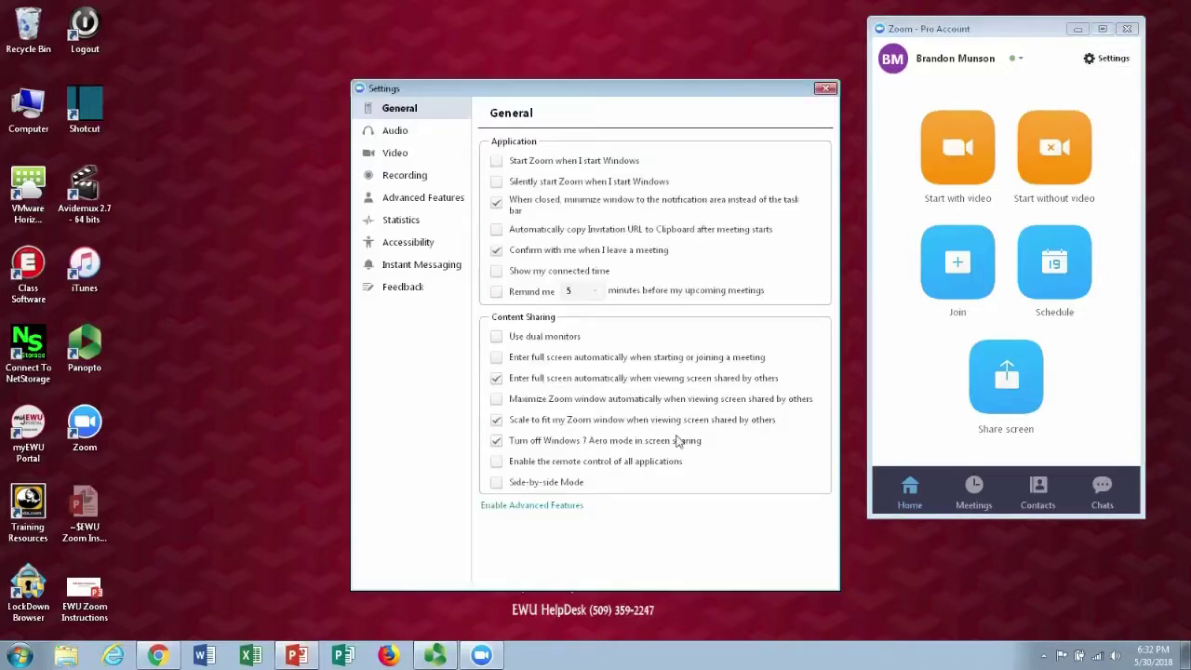
pyautogui.click(546, 507)
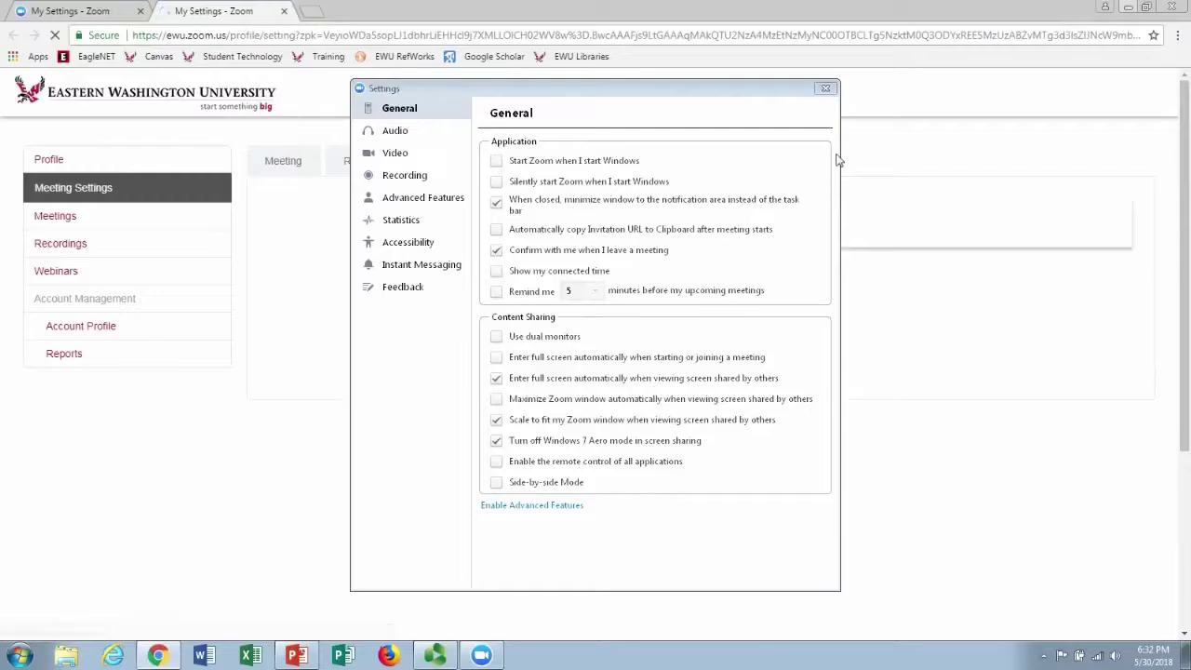
pyautogui.click(822, 89)
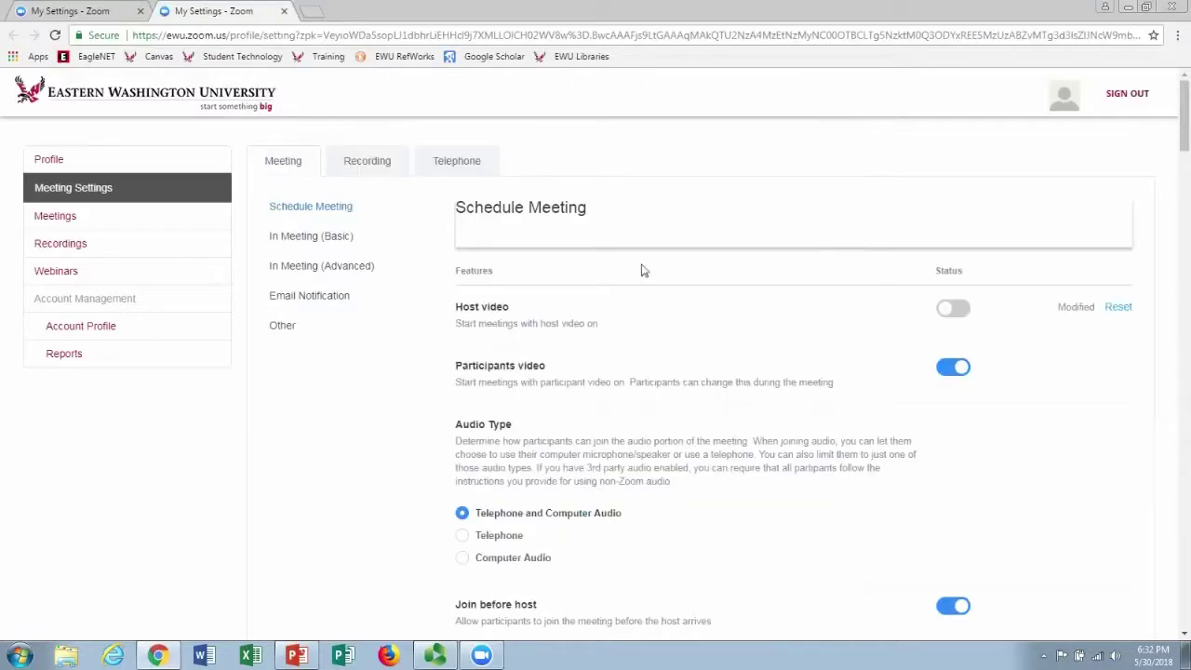
pyautogui.click(378, 272)
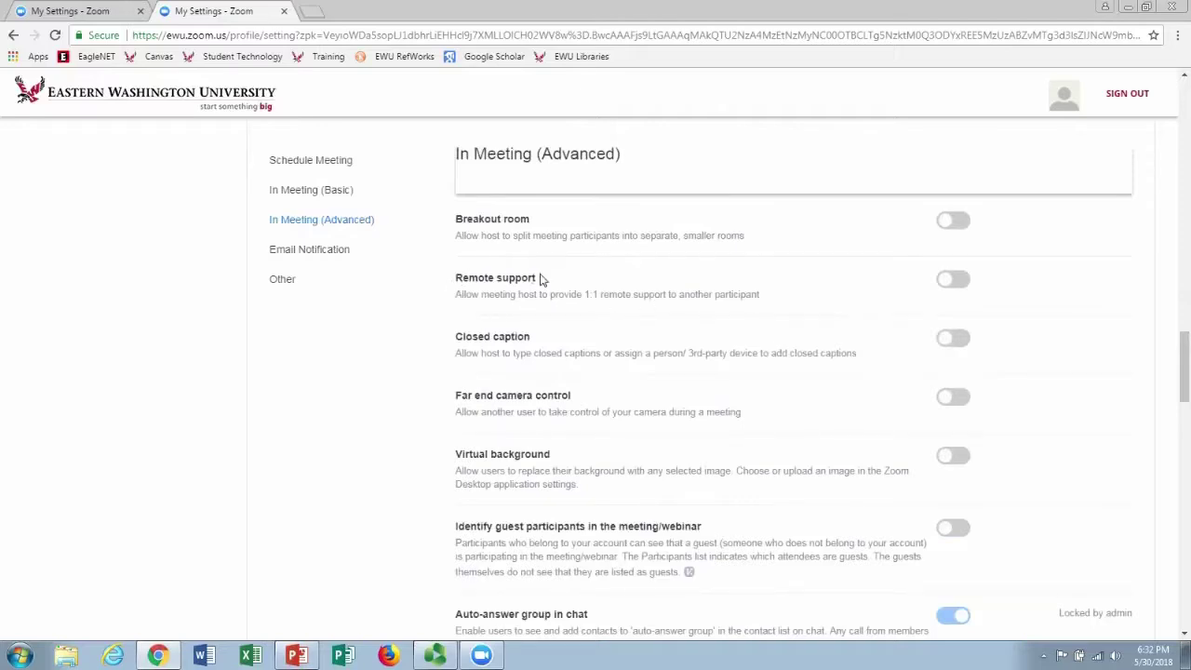
pyautogui.moveTo(542, 279); pyautogui.dragTo(441, 276)
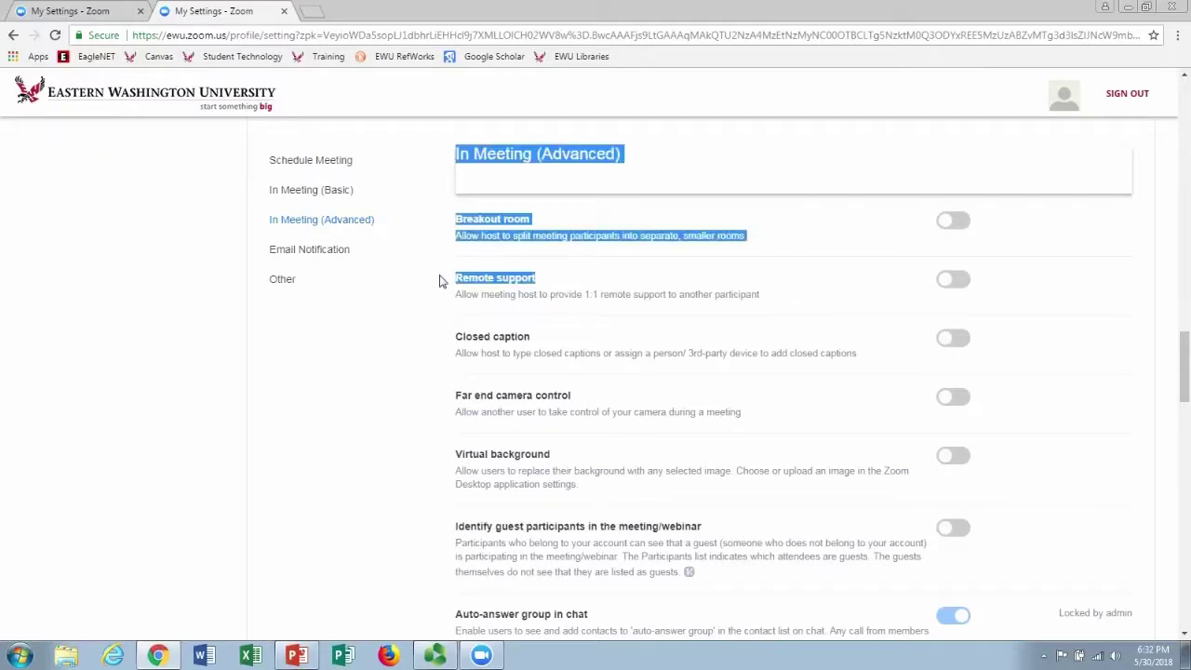
pyautogui.click(848, 278)
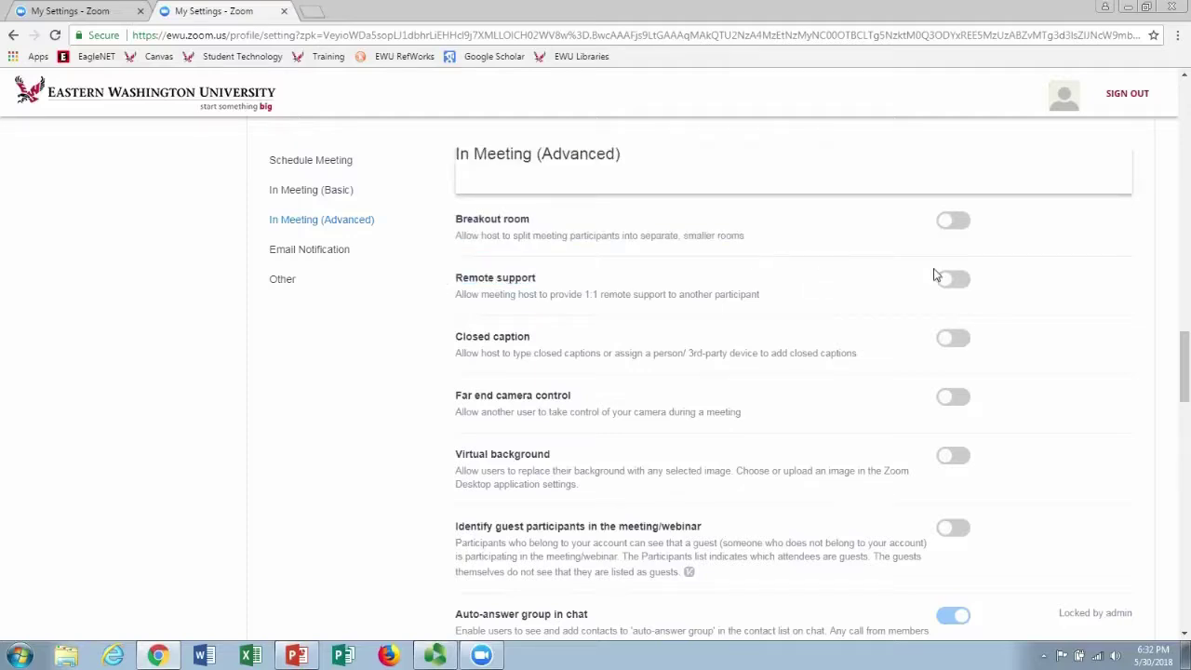
pyautogui.click(941, 279)
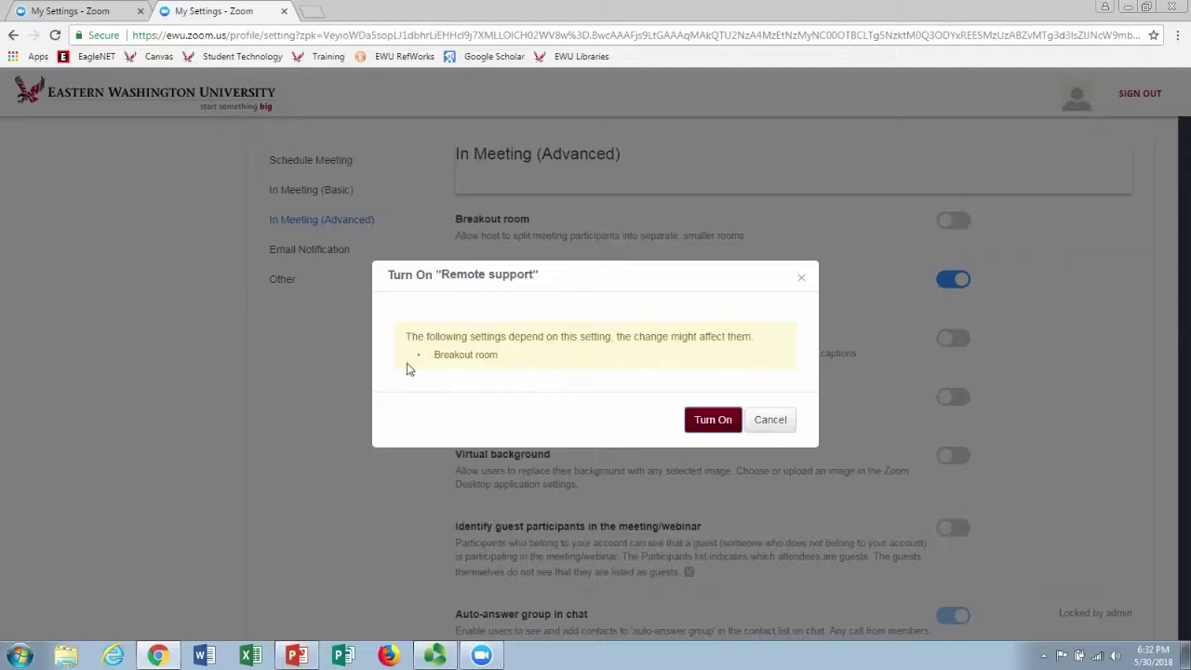
pyautogui.click(715, 418)
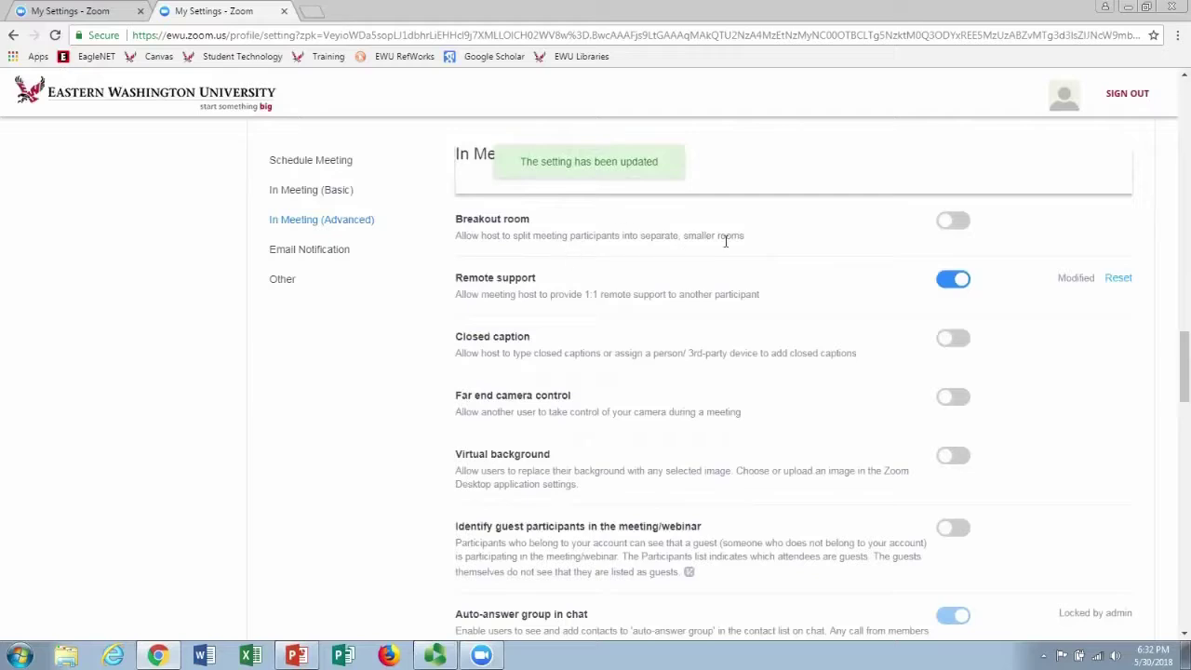
pyautogui.click(1128, 7)
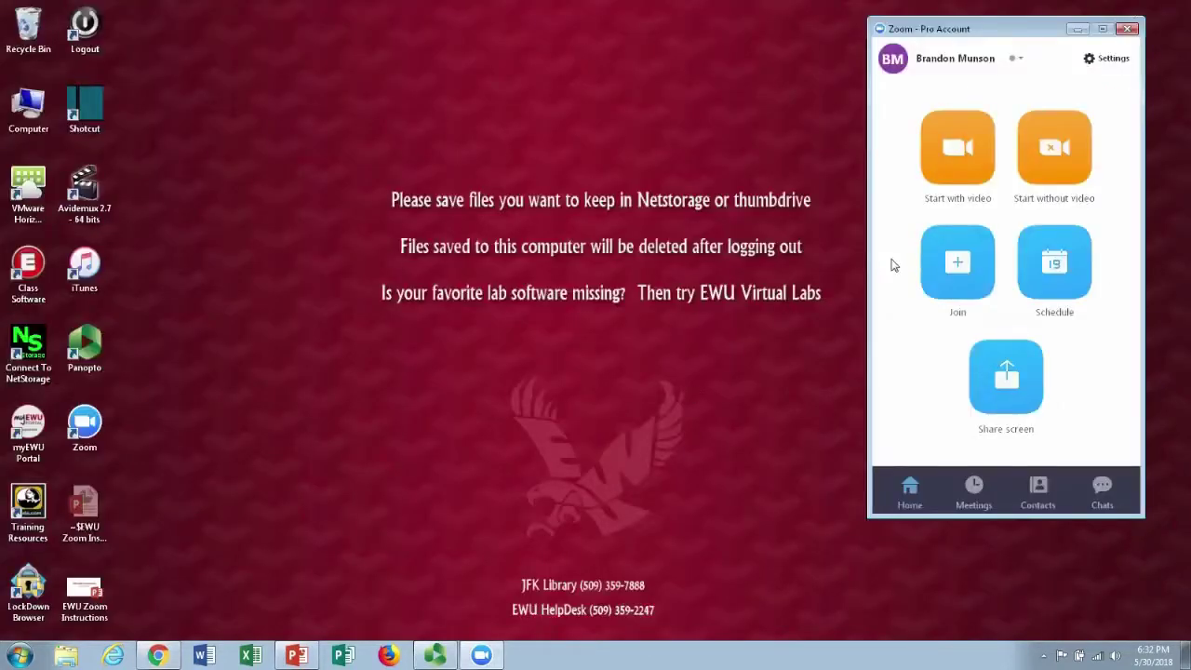
# Join the first meeting listed in the join history and connect to its audio conference by computer.
pyautogui.click(935, 258)
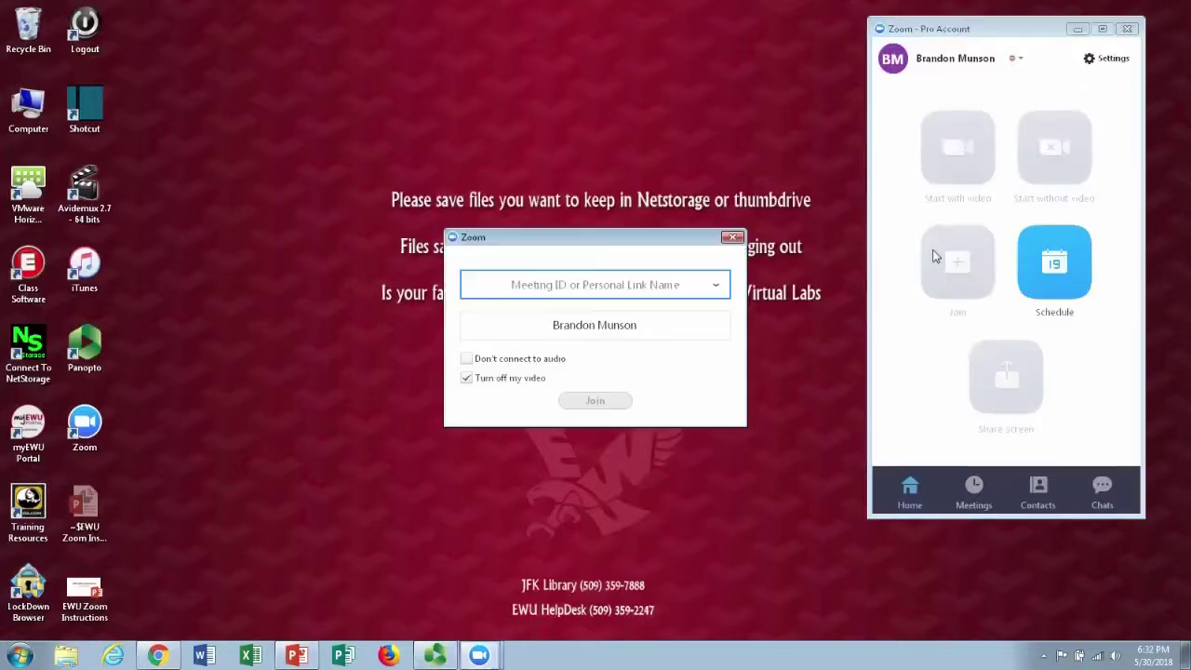
pyautogui.click(717, 286)
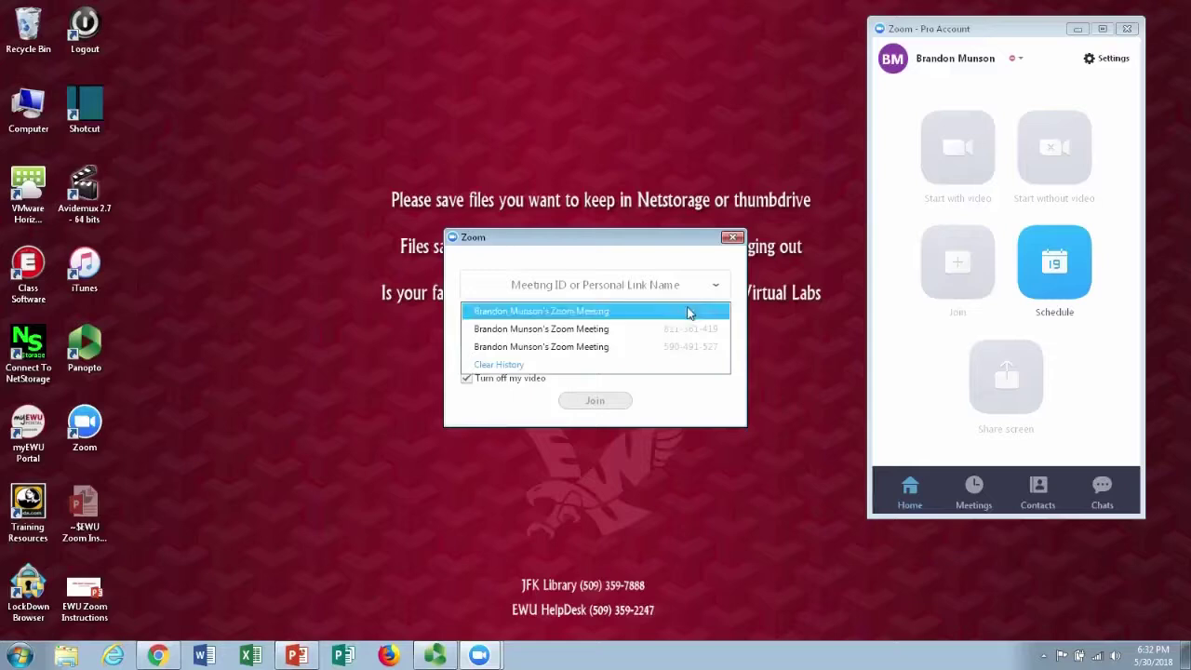
pyautogui.click(688, 314)
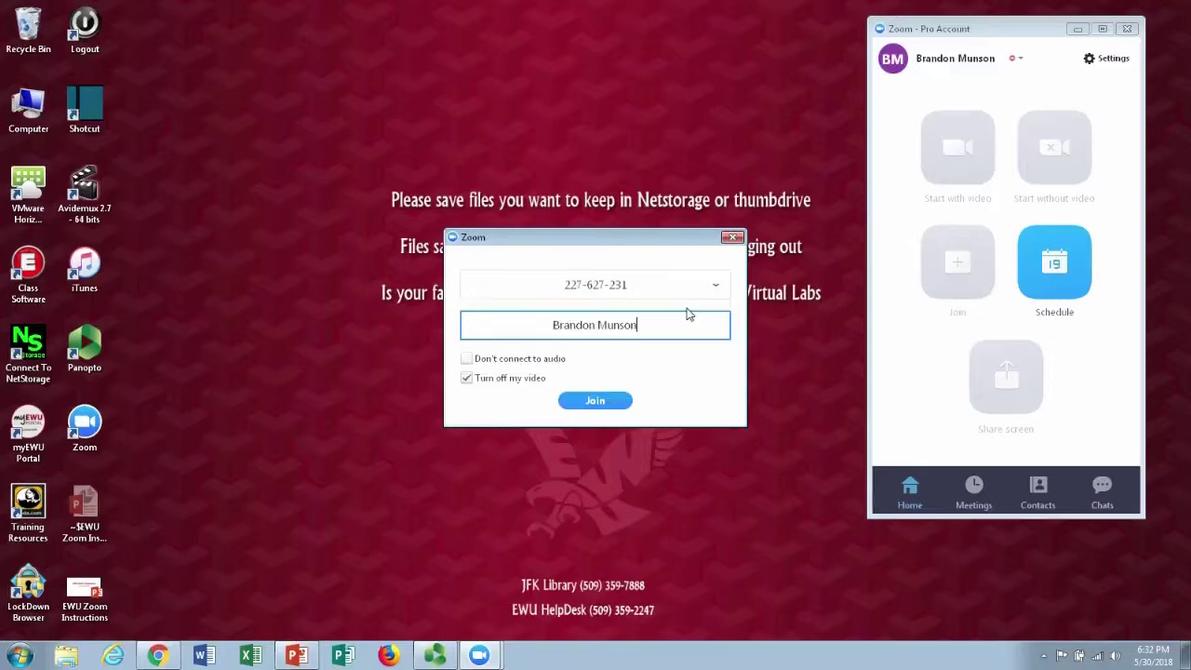
pyautogui.click(611, 402)
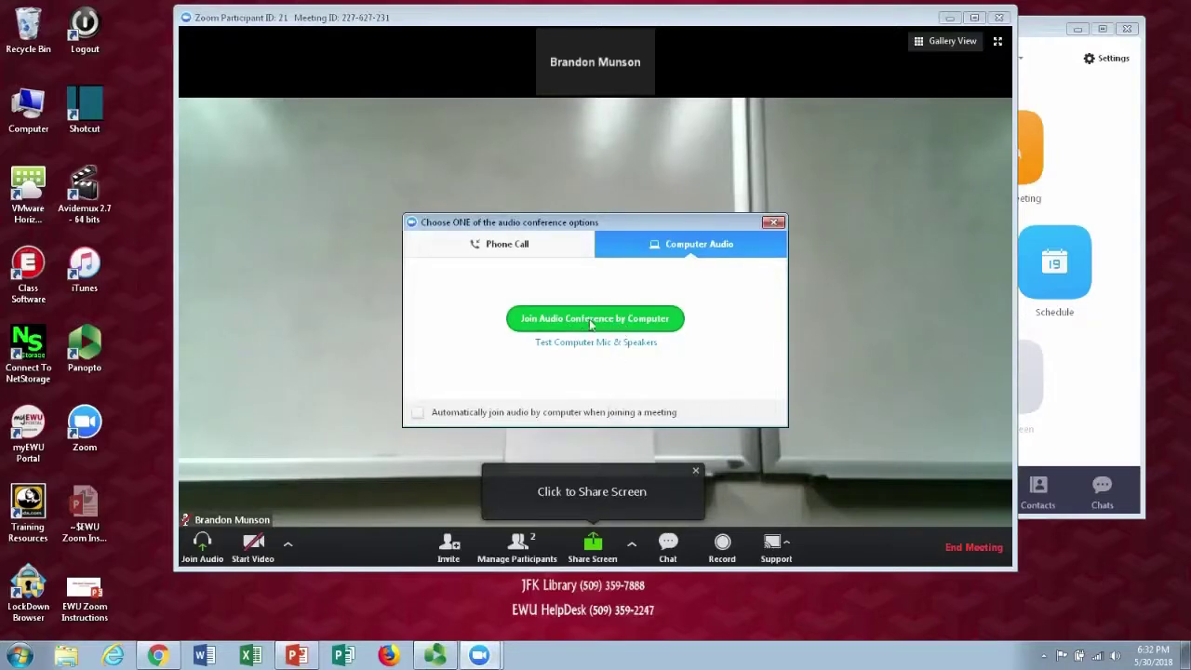
pyautogui.click(596, 318)
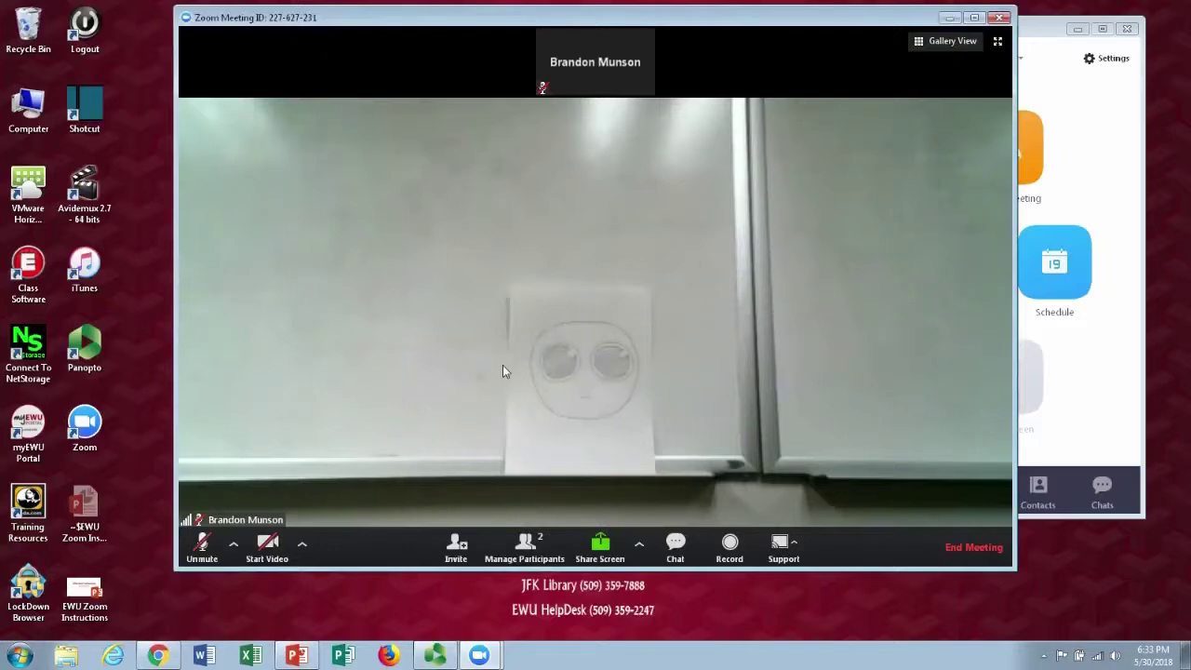
# Request desktop control of the participant's computer through remote support and take control of the shared screen.
pyautogui.click(790, 552)
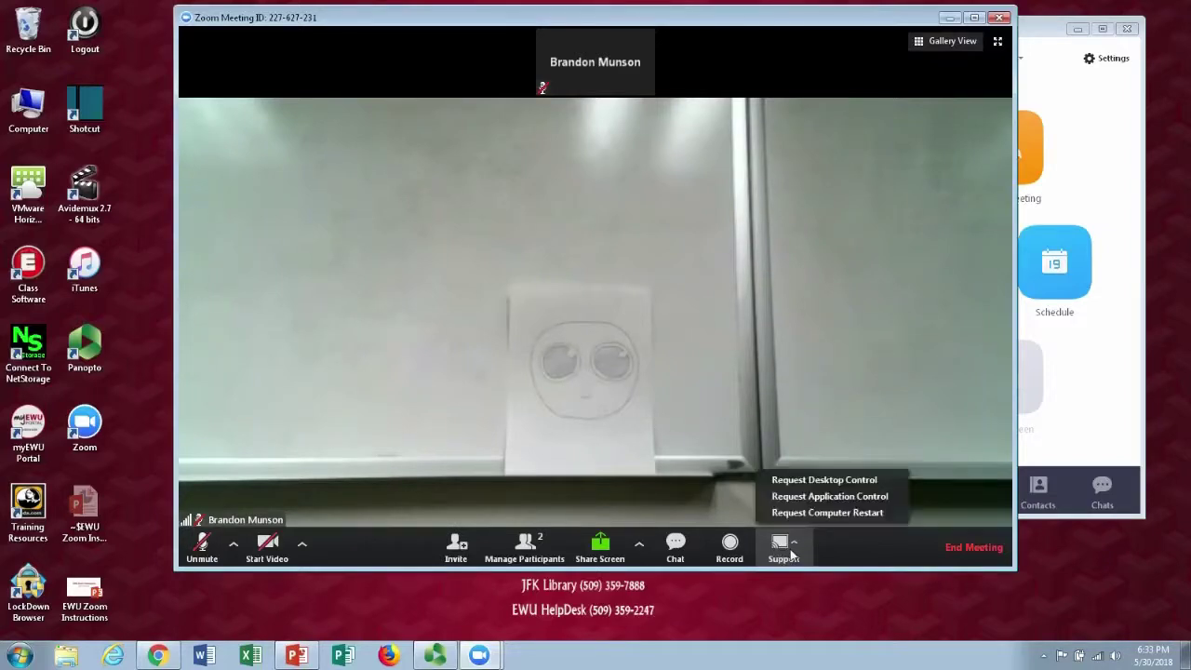
pyautogui.click(808, 479)
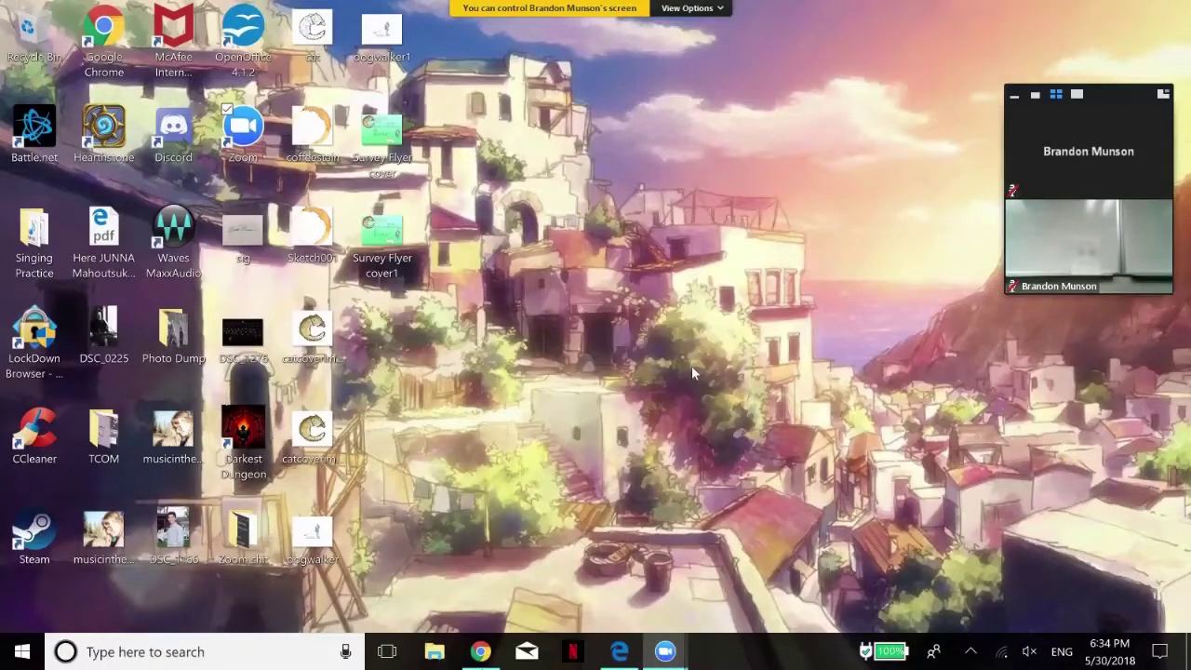
pyautogui.click(691, 366)
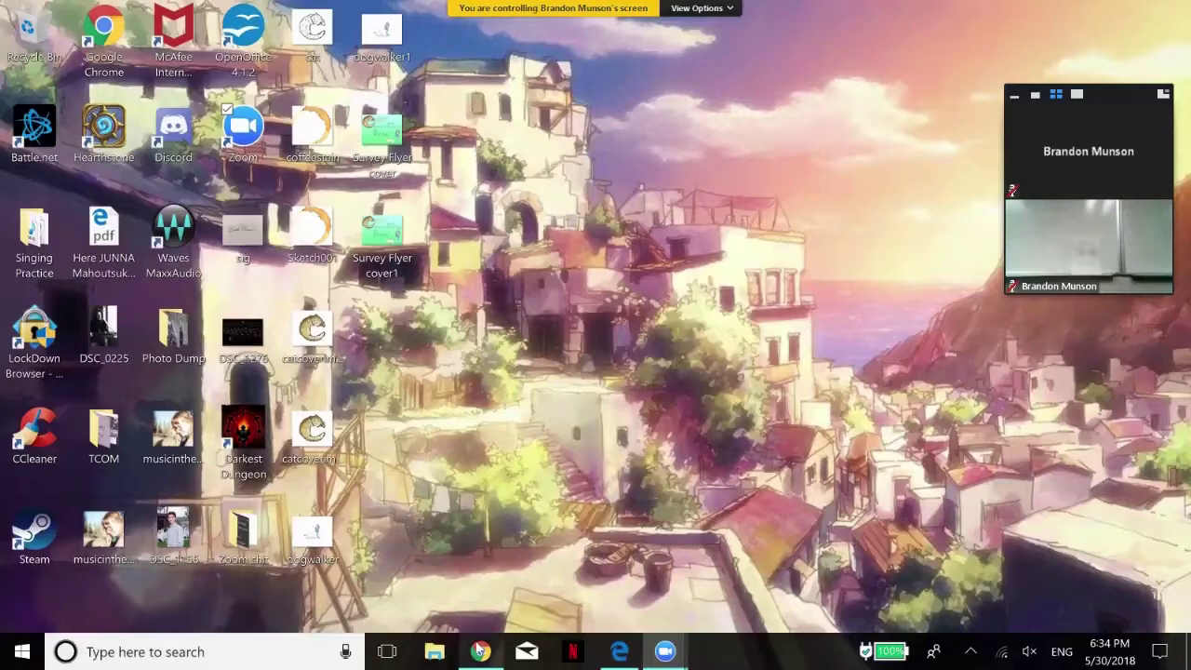
# Bring up the My Settings browser window on the participant's desktop and minimize it again.
pyautogui.moveTo(481, 648)
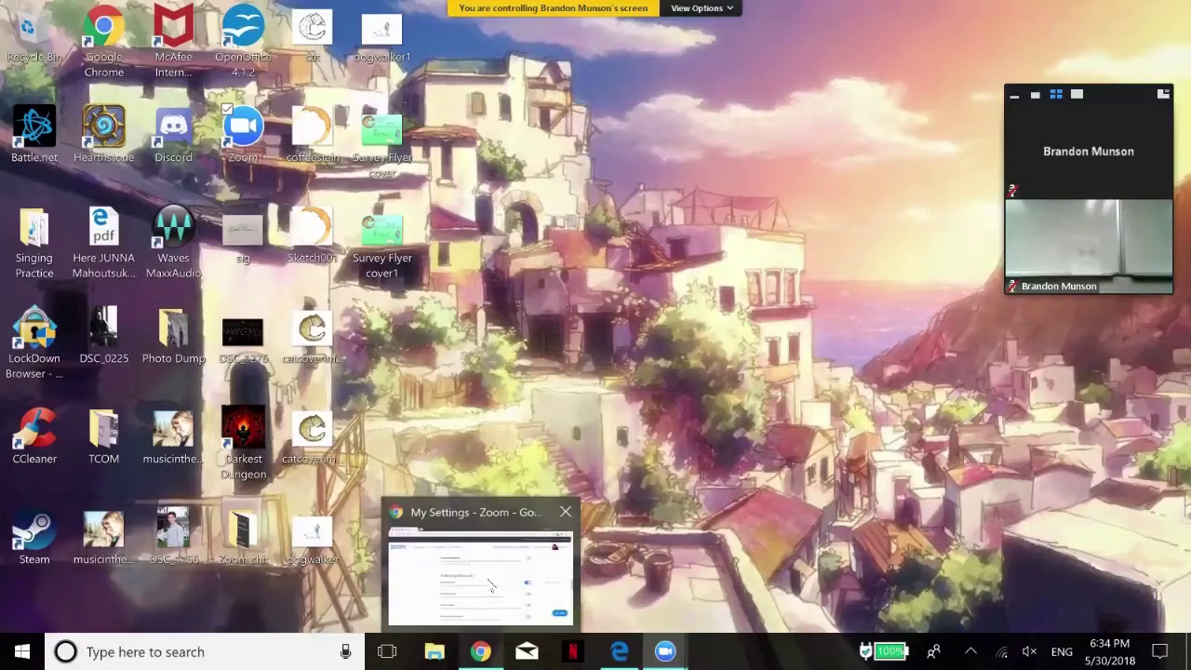
pyautogui.click(491, 584)
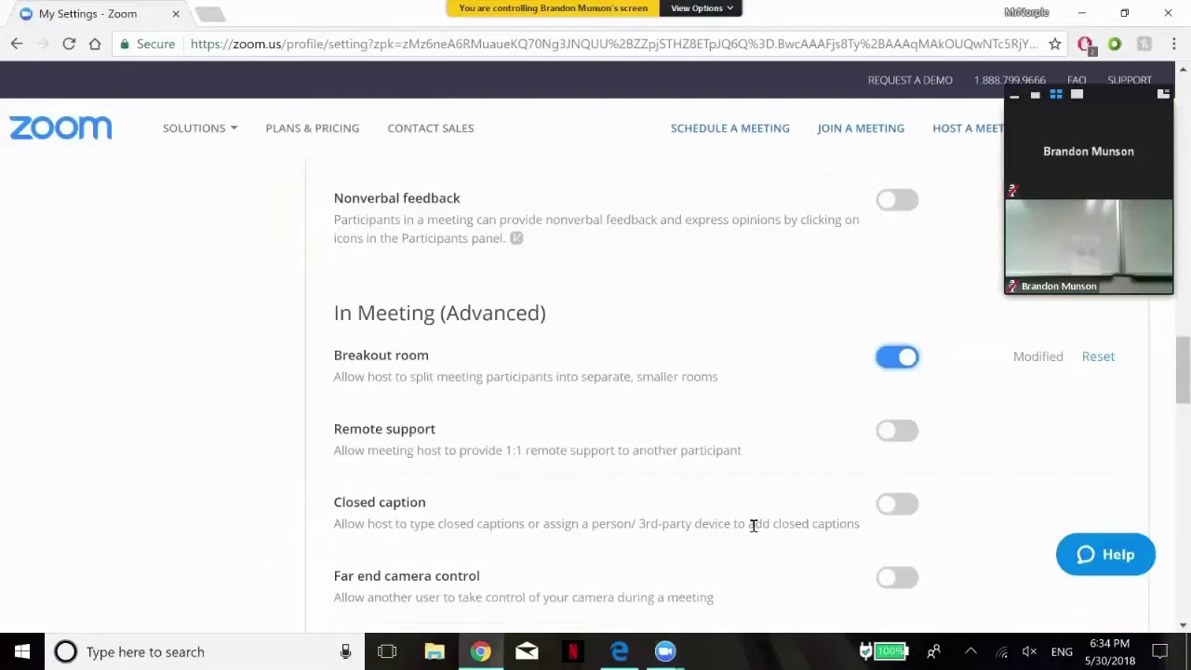
pyautogui.click(476, 653)
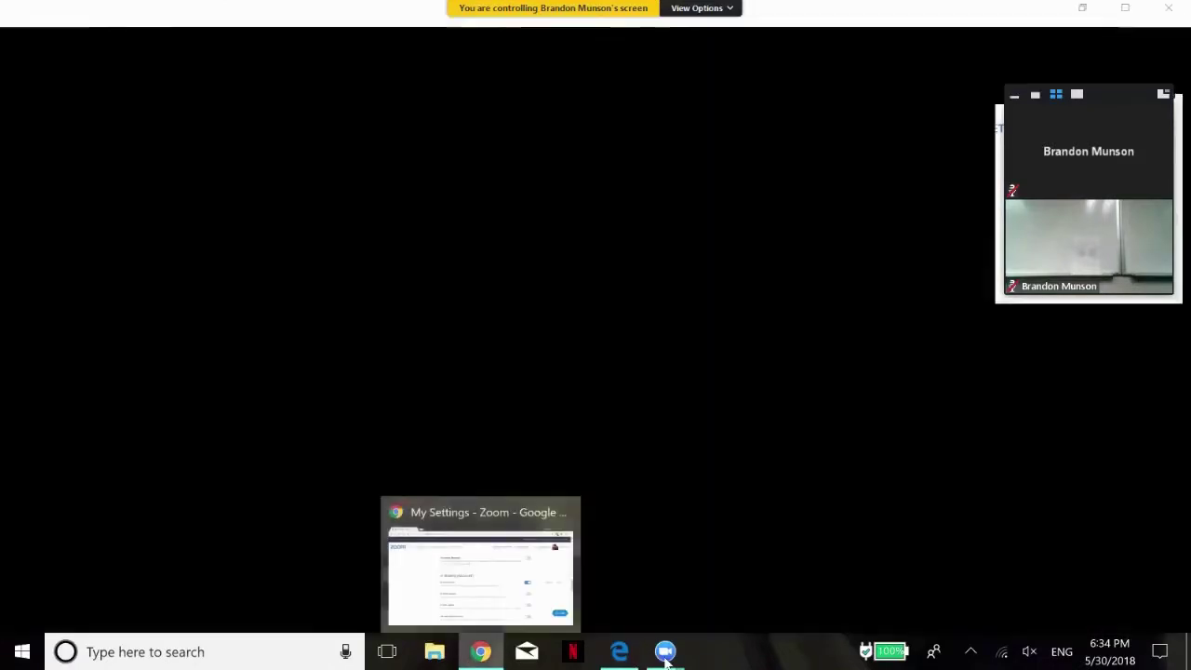
# Bring up the Zoom home window on the participant's desktop and open the view options for the shared screen.
pyautogui.moveTo(665, 661)
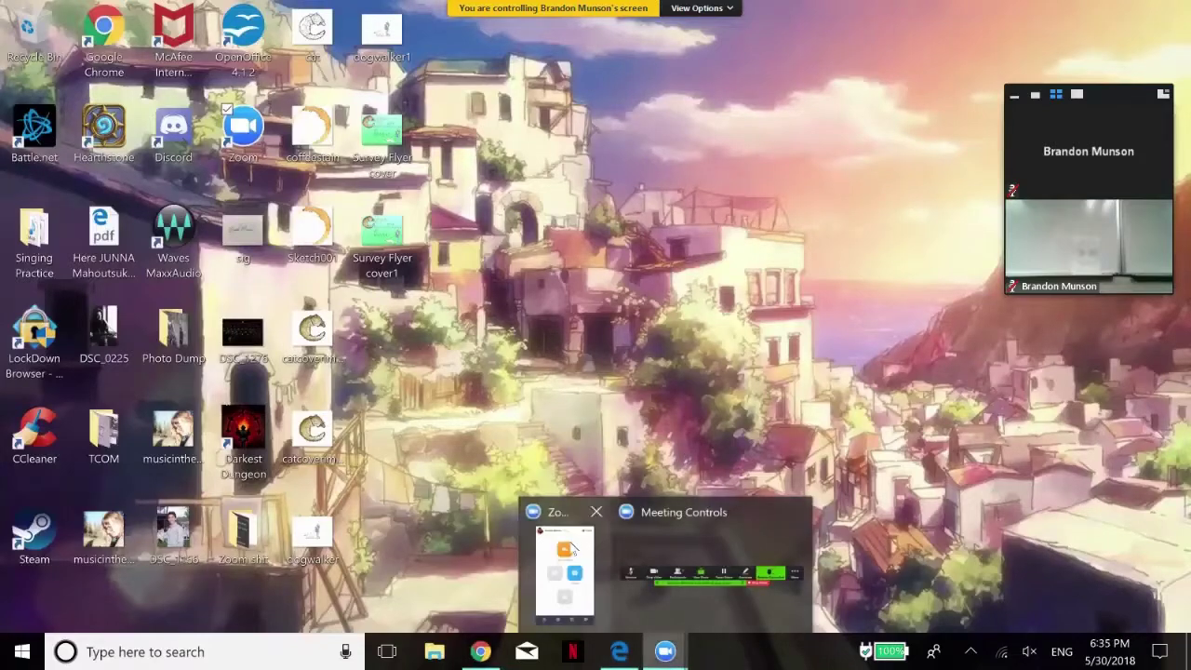
pyautogui.click(565, 570)
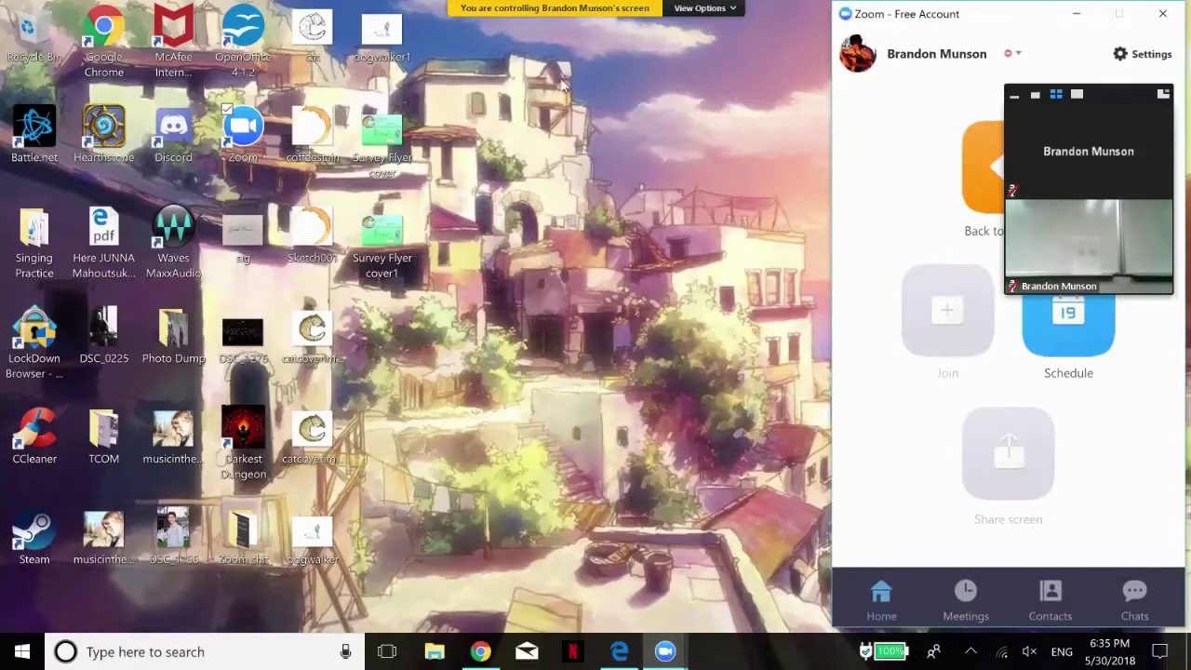
pyautogui.click(701, 9)
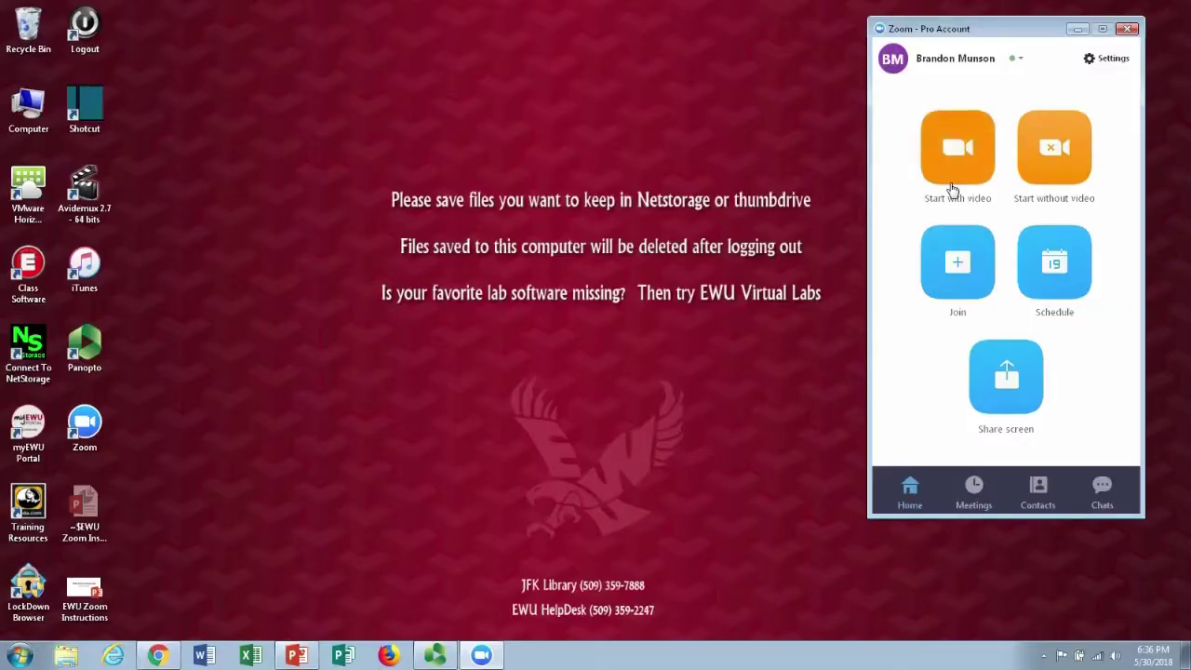
# Rejoin the most recent meeting from the join history and connect to its audio conference by computer.
pyautogui.click(950, 257)
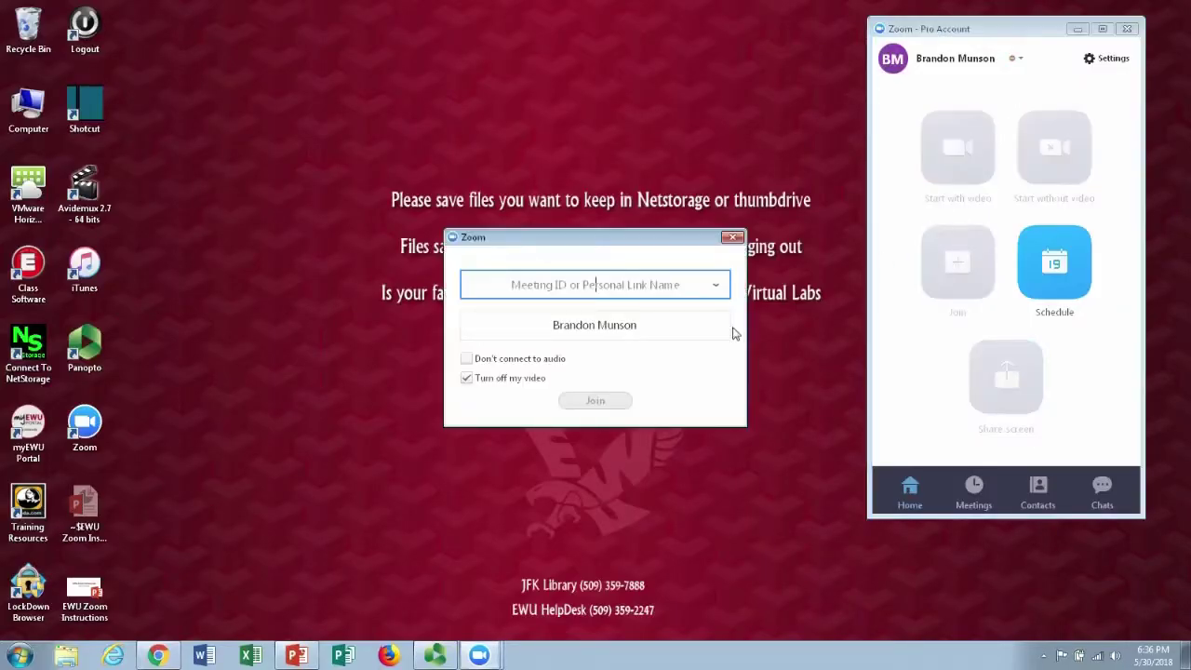
pyautogui.click(714, 289)
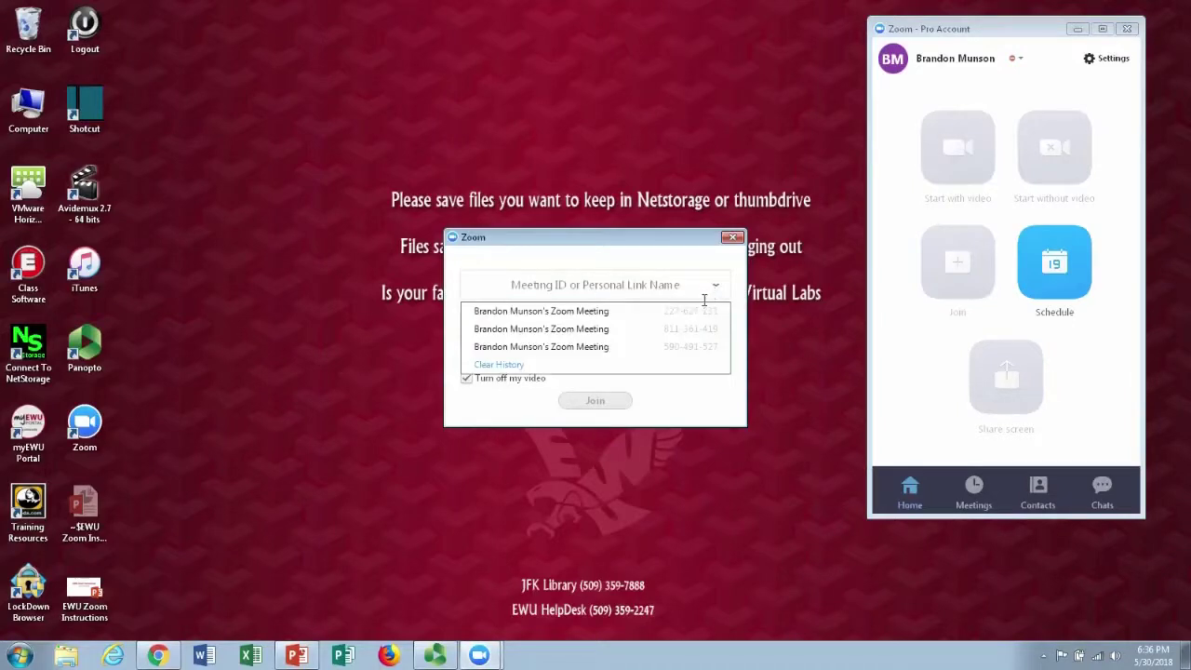
pyautogui.click(688, 316)
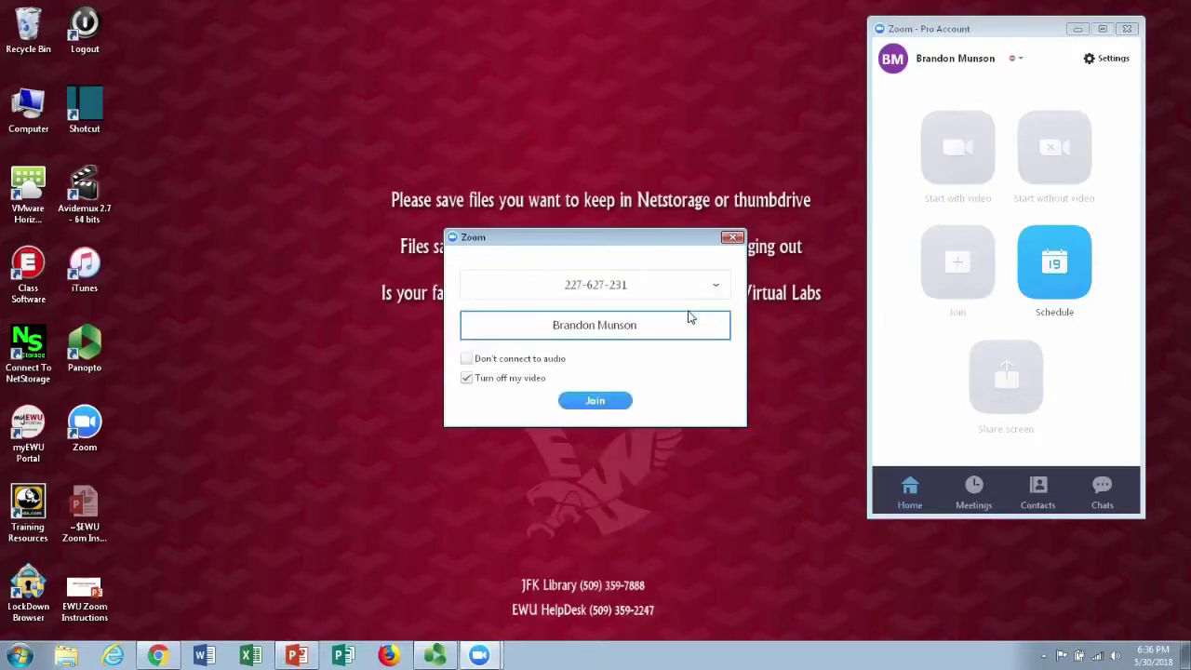
pyautogui.click(610, 398)
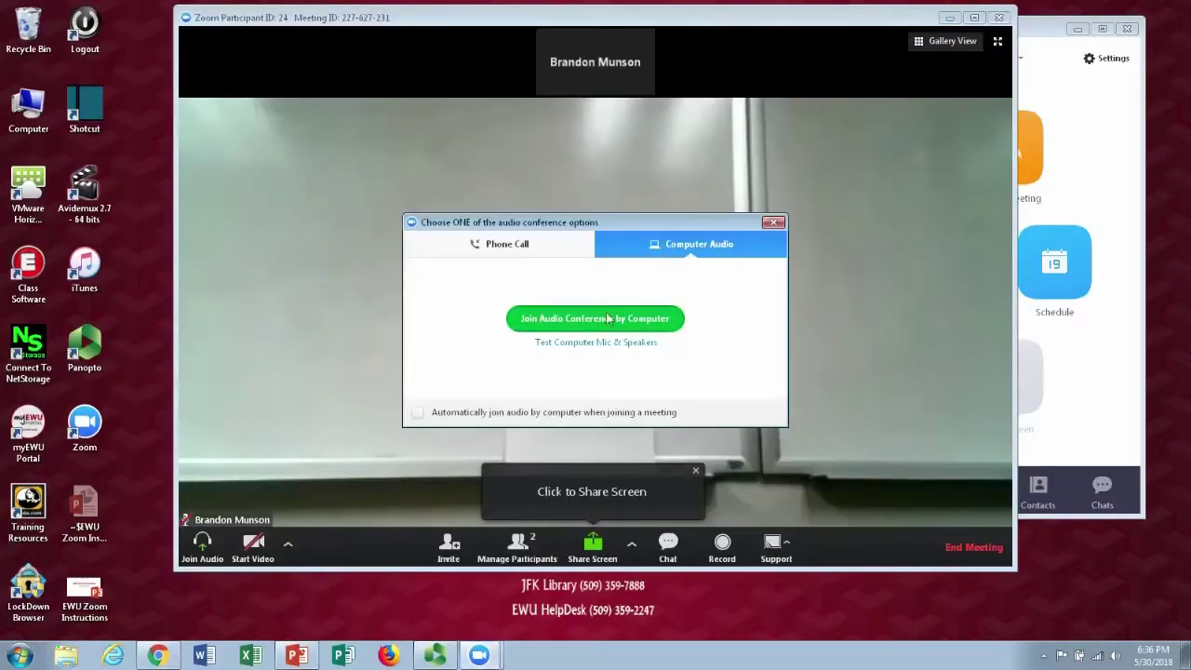
pyautogui.click(608, 319)
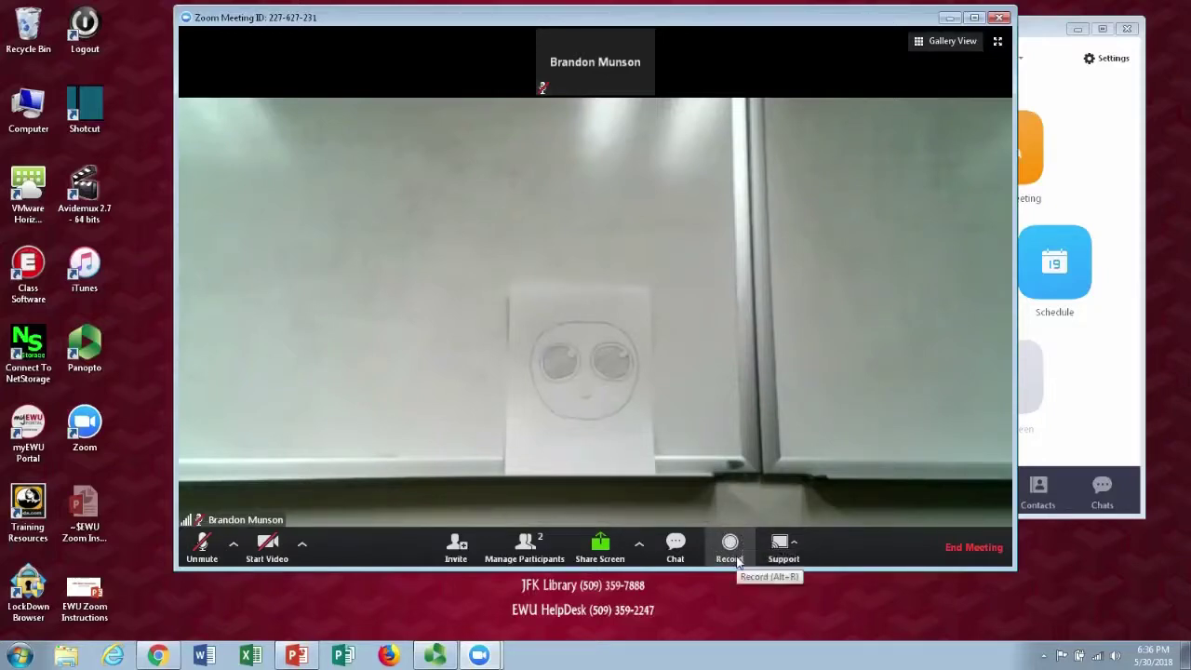
# Start and stop a recording of the meeting, and leave the meeting without ending it for everyone.
pyautogui.click(735, 558)
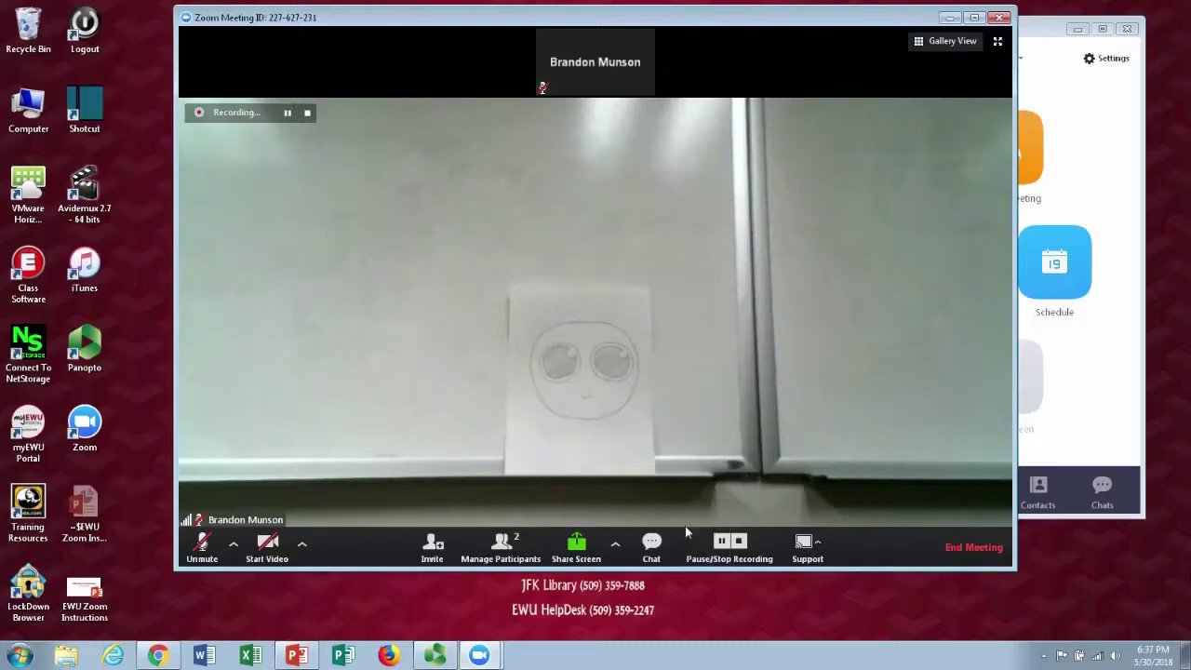
pyautogui.click(740, 544)
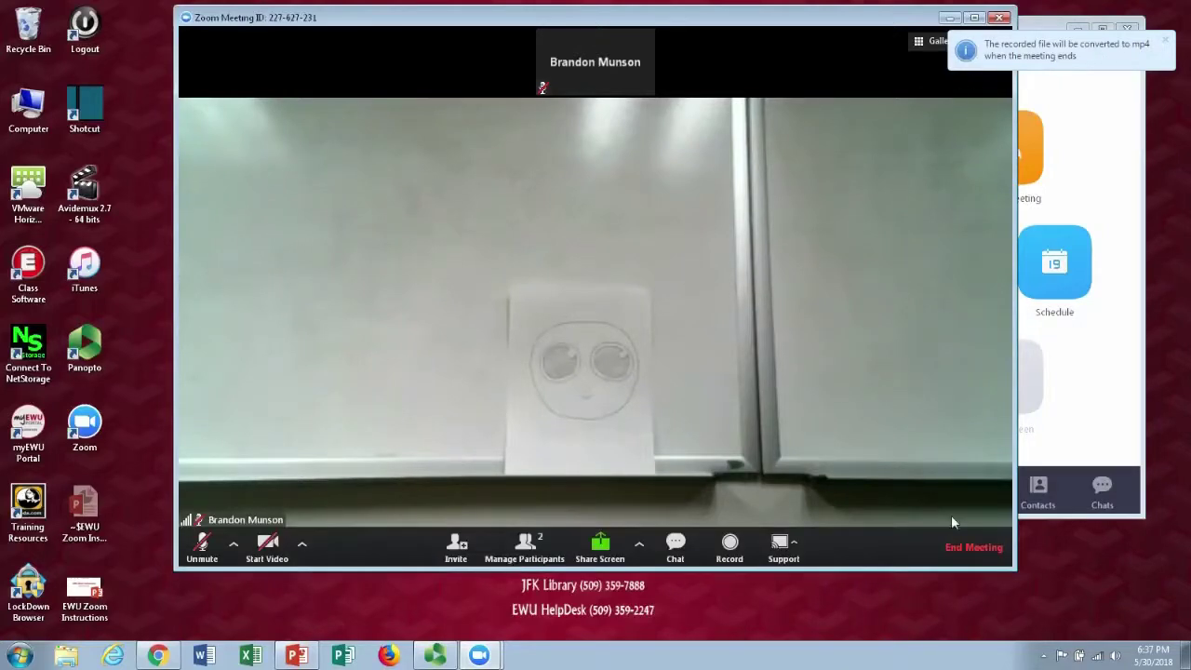
pyautogui.click(972, 548)
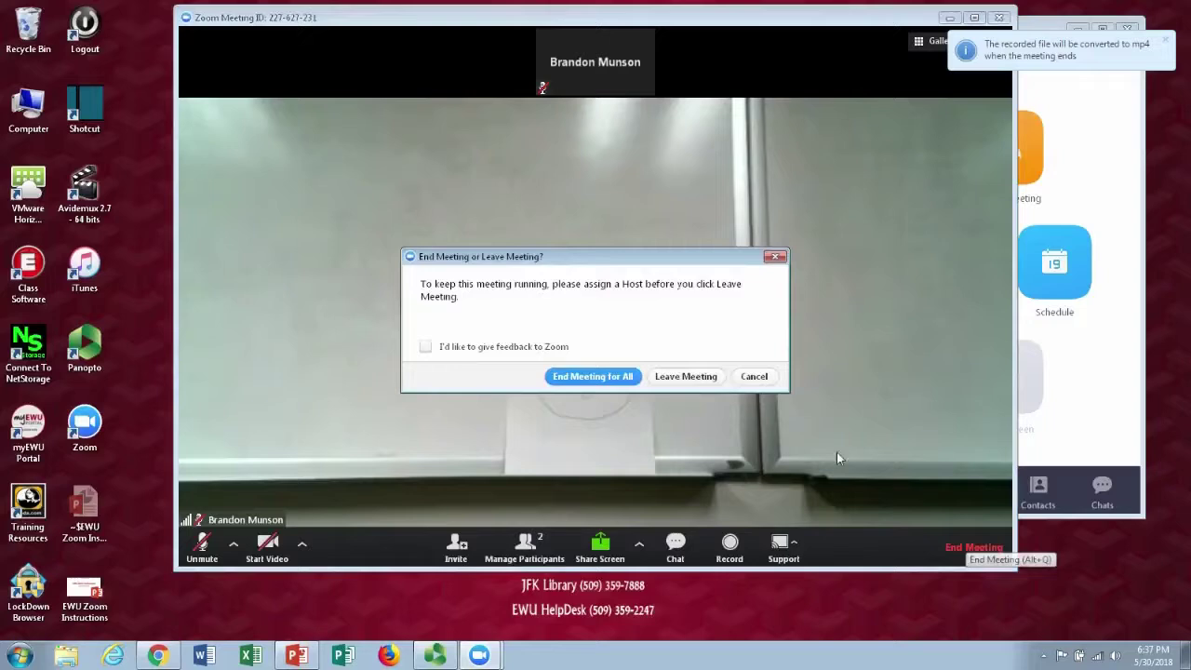
pyautogui.click(697, 377)
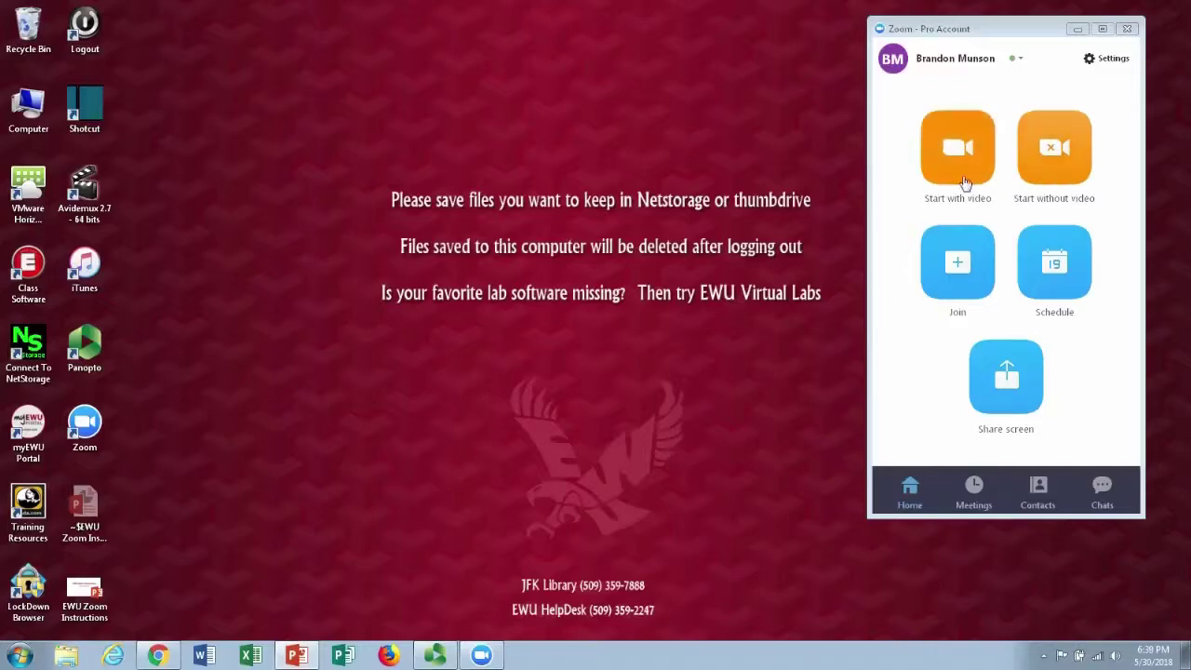
# Open the web meeting settings from the Zoom client's general settings and go to the In Meeting (Advanced) section.
pyautogui.click(1107, 61)
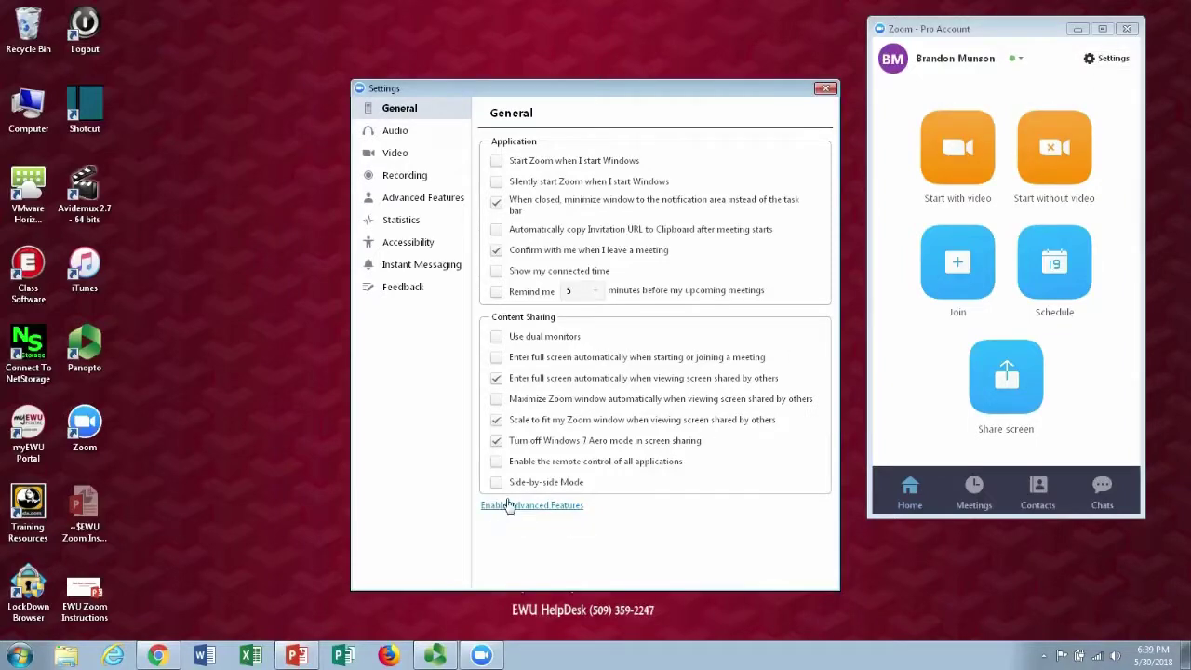
pyautogui.click(554, 507)
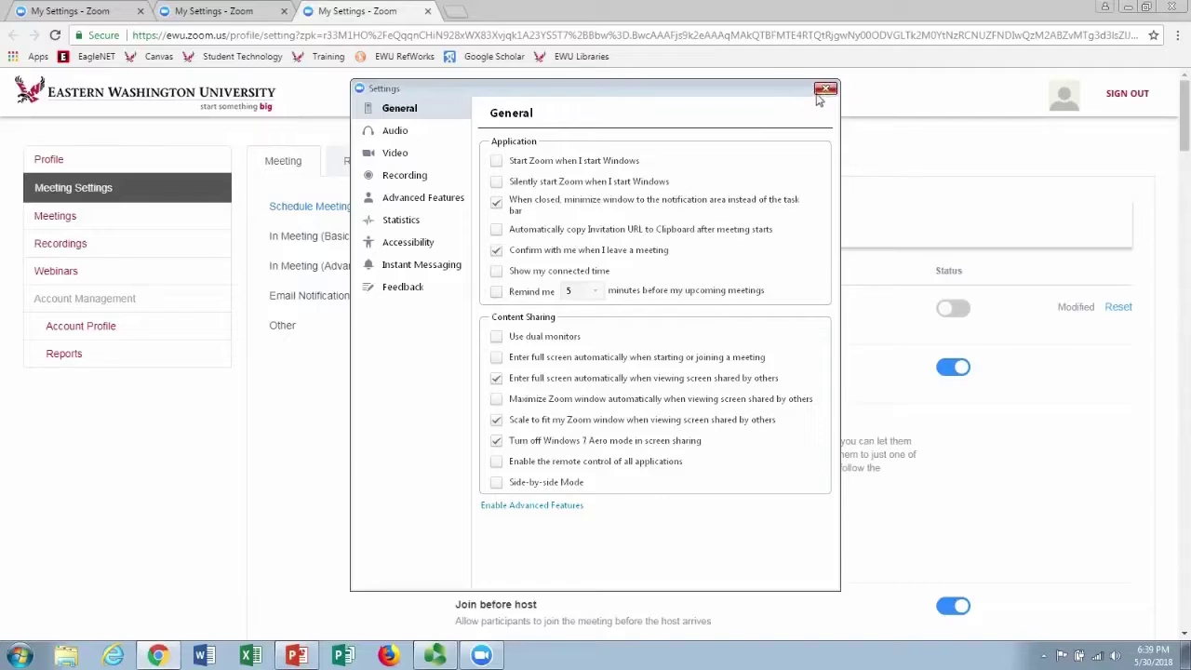
pyautogui.click(826, 90)
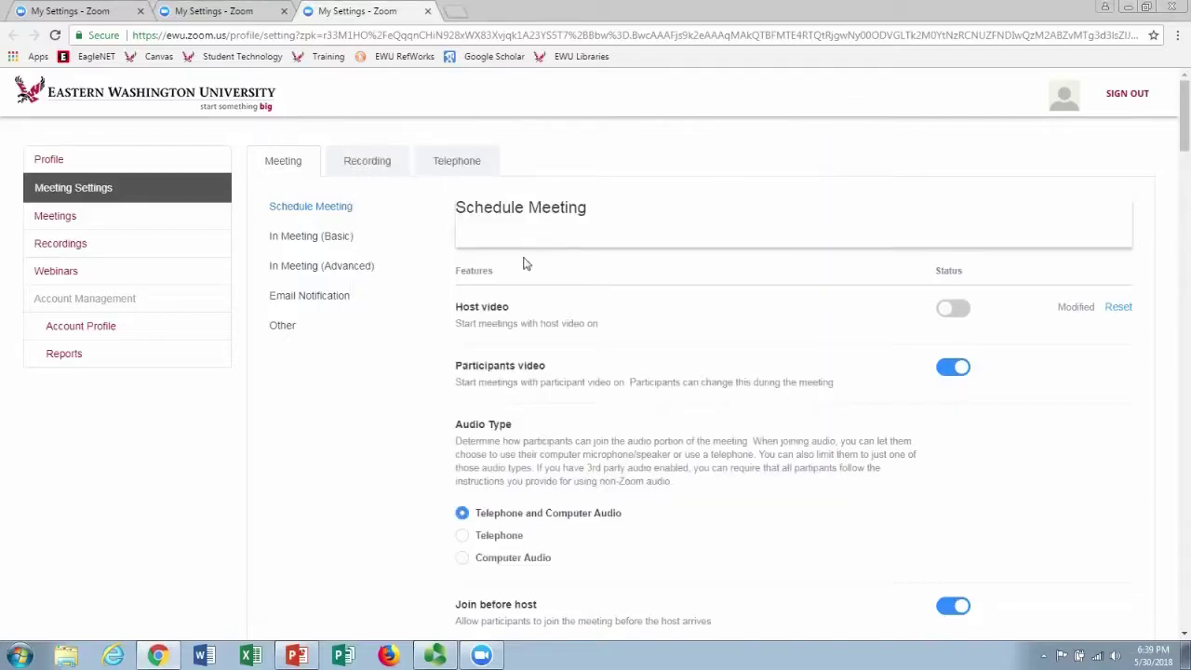
pyautogui.click(338, 265)
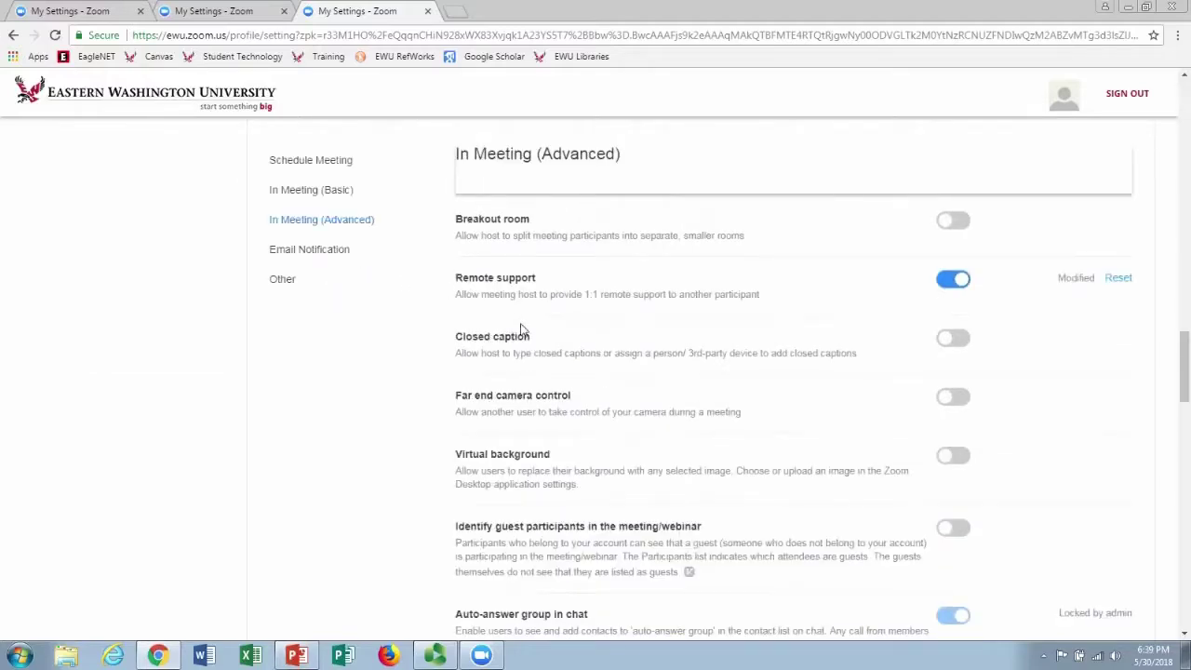
# Turn on Closed caption in the In Meeting (Advanced) section, and minimize the browser.
pyautogui.tripleClick(458, 340)
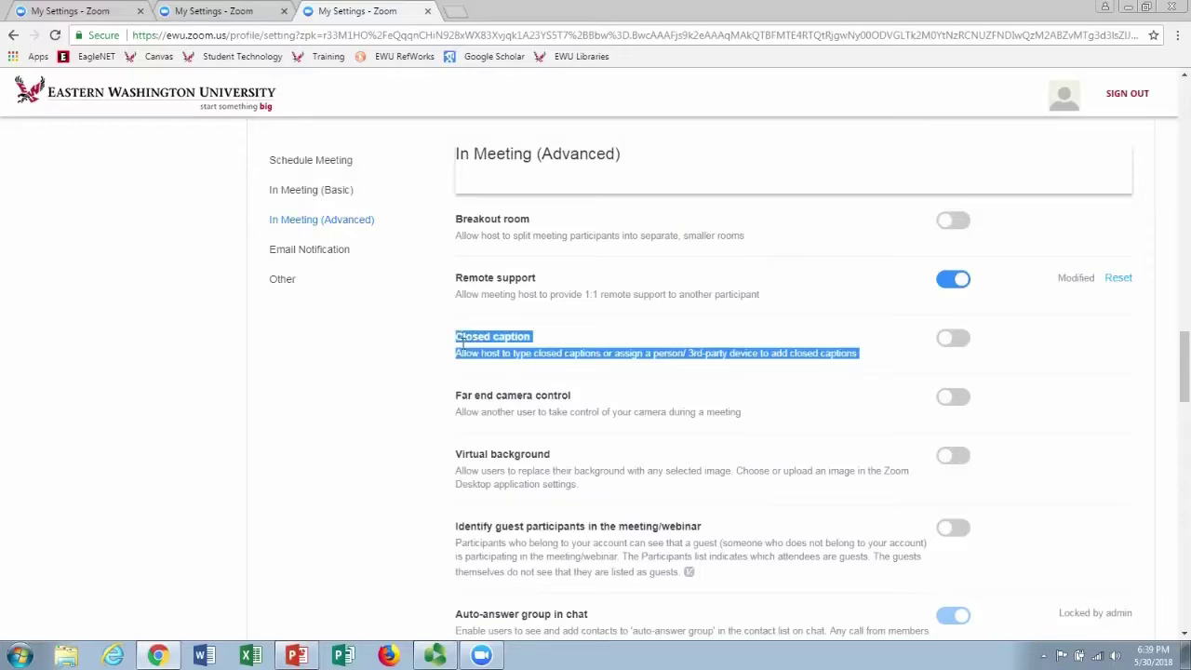
pyautogui.click(528, 363)
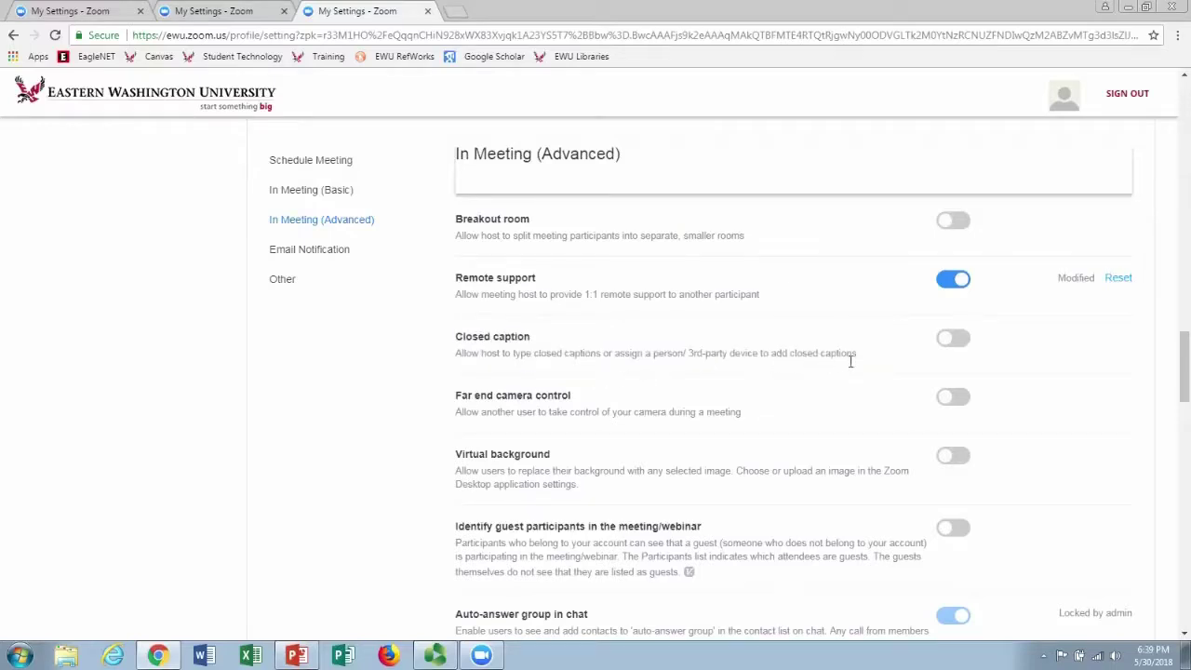
pyautogui.click(952, 339)
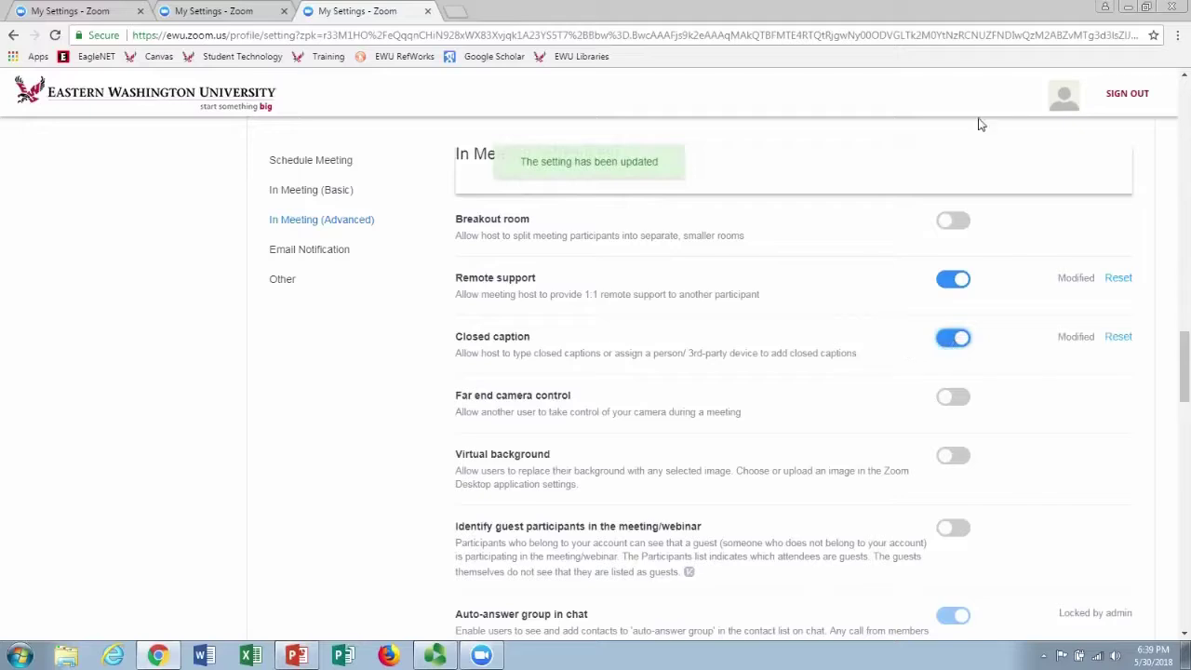
pyautogui.click(1126, 11)
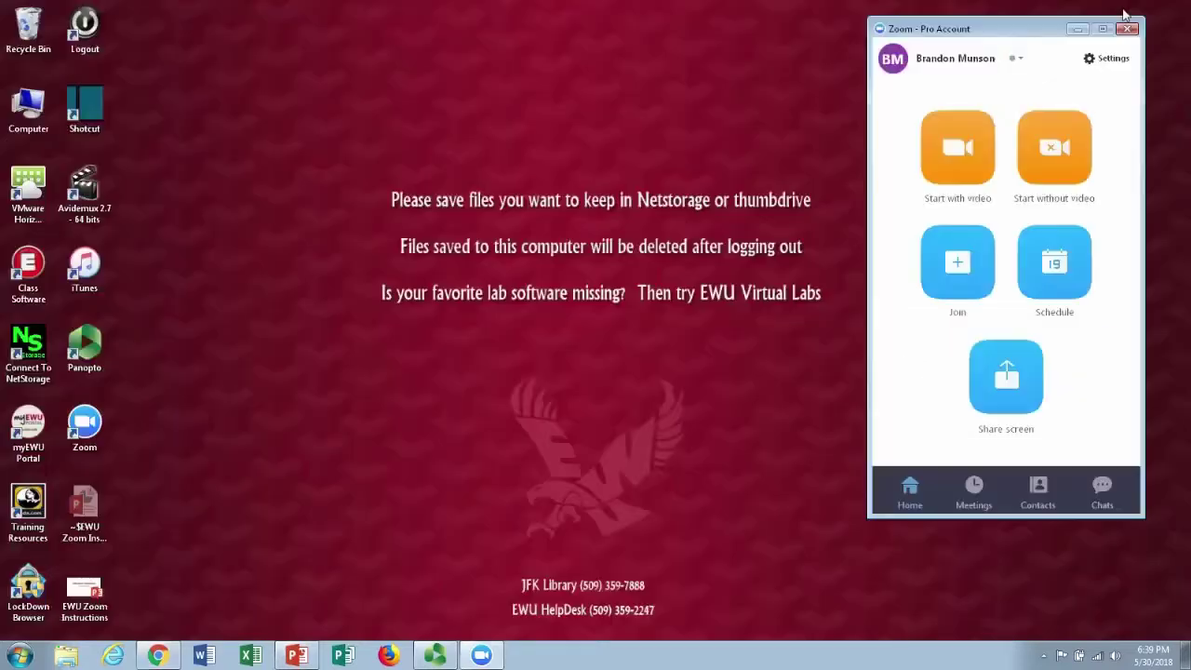
# Rejoin the most recent meeting from the join history and connect to its audio conference by computer.
pyautogui.click(950, 244)
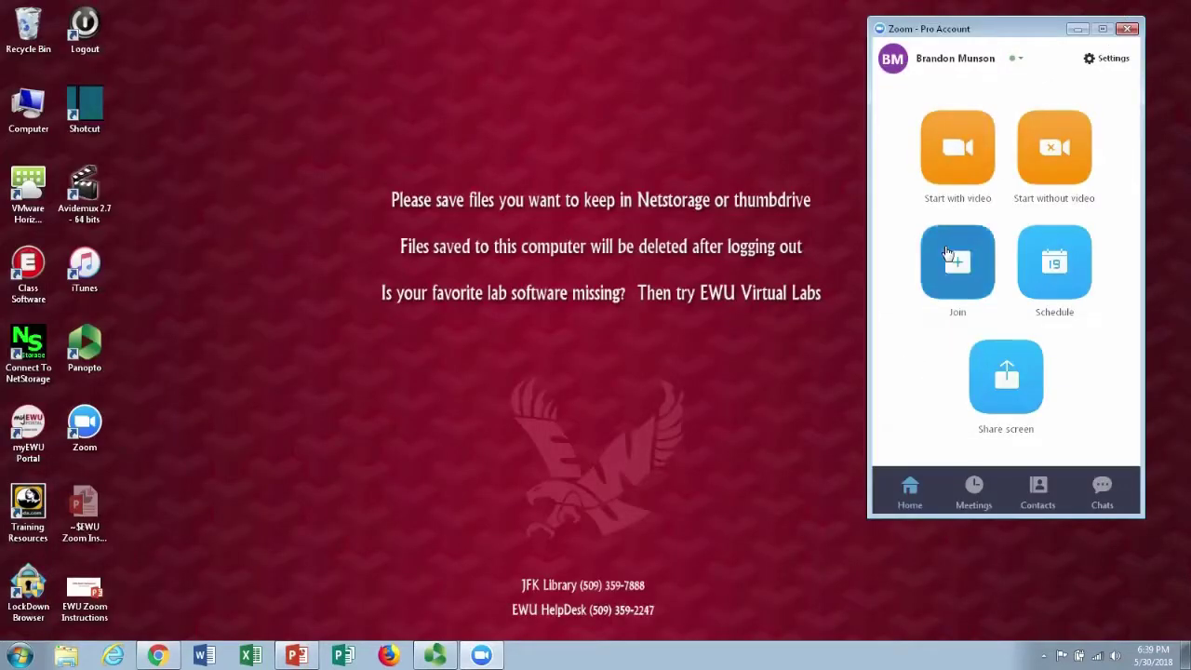
pyautogui.click(714, 286)
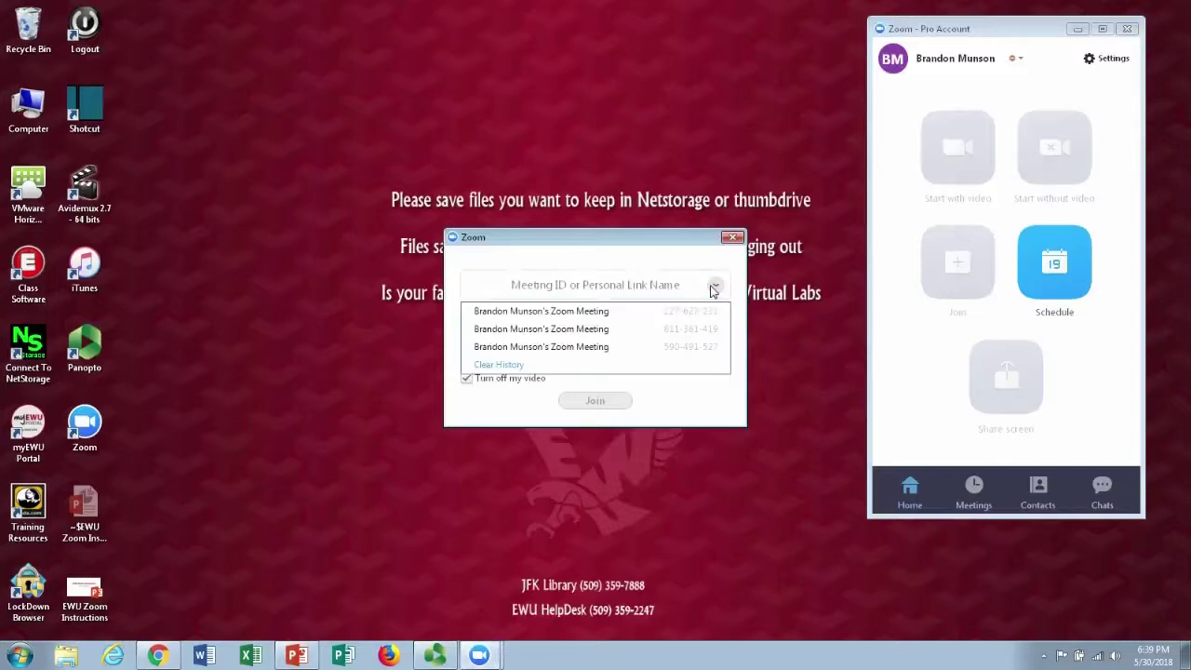
pyautogui.click(694, 314)
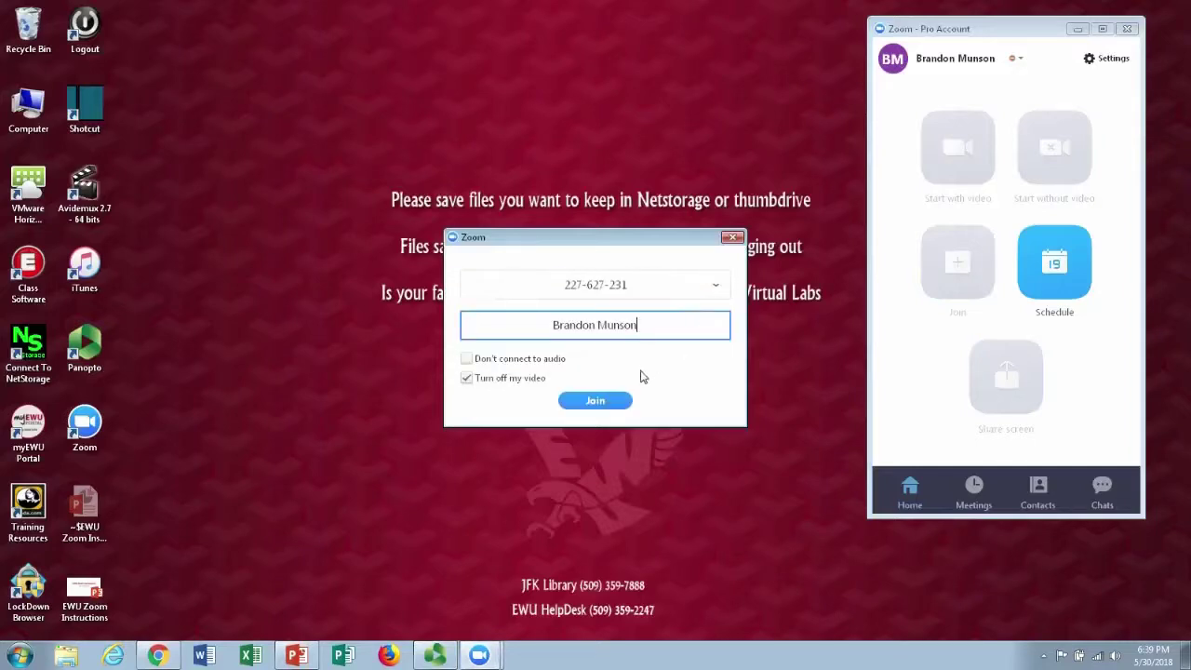
pyautogui.click(618, 400)
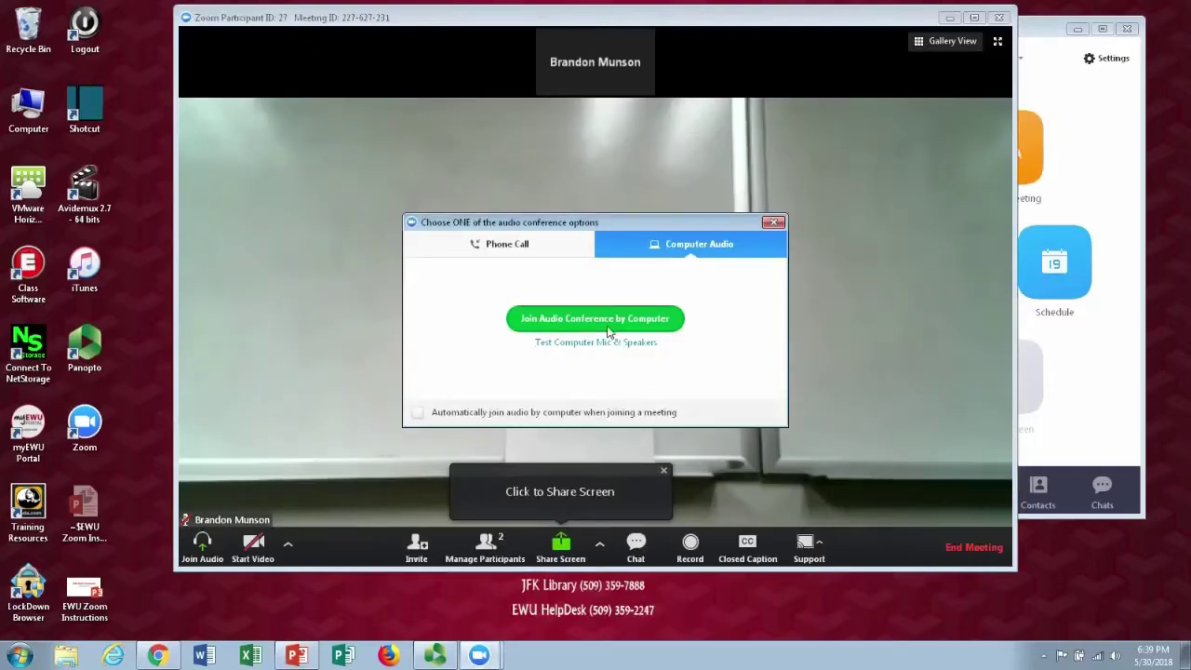
pyautogui.click(606, 324)
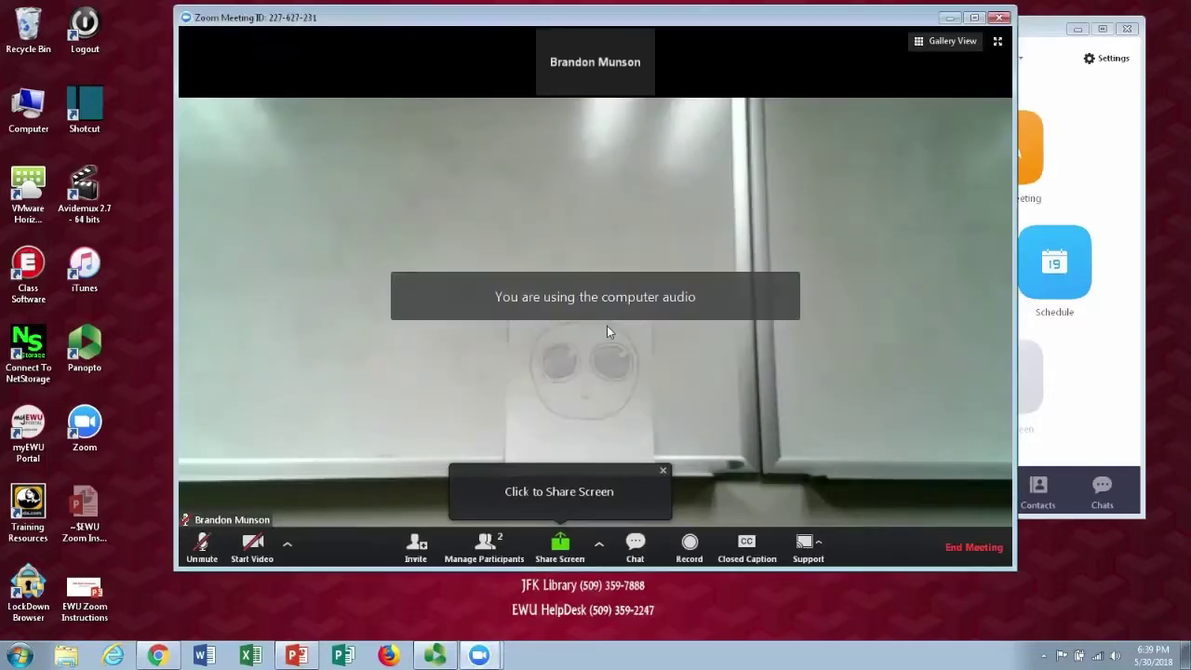
# Start closed captioning in the meeting with yourself as the typist, and place the Closed Caption window beside the meeting video.
pyautogui.click(754, 549)
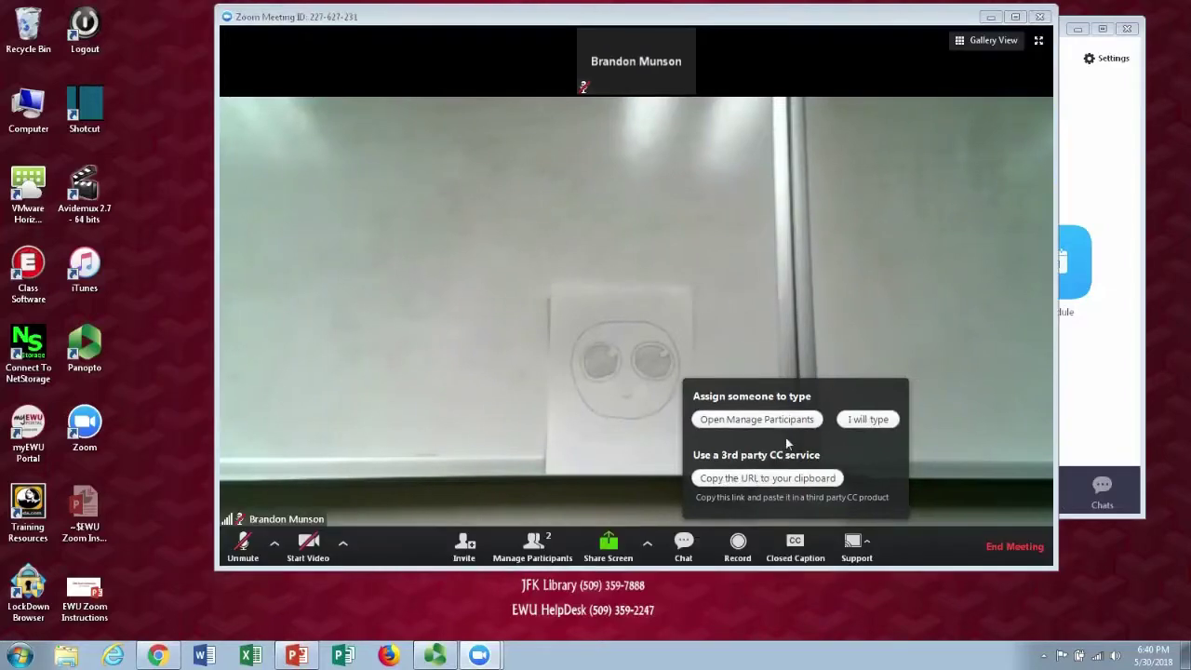
pyautogui.click(859, 420)
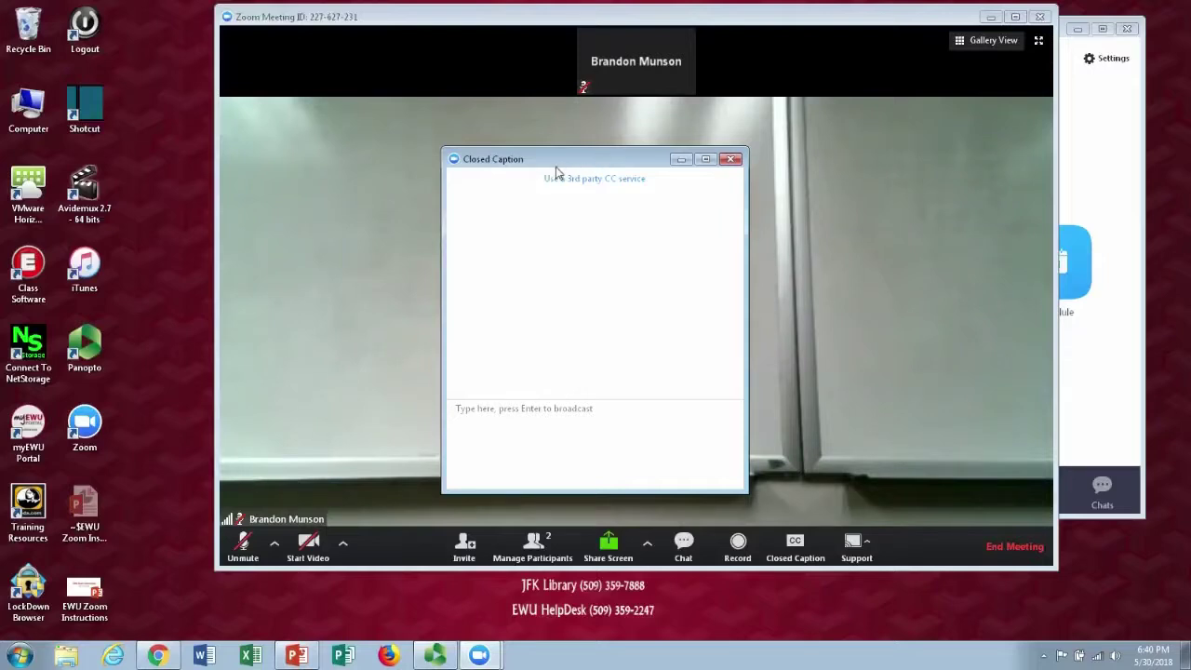
pyautogui.moveTo(556, 173); pyautogui.dragTo(122, 183)
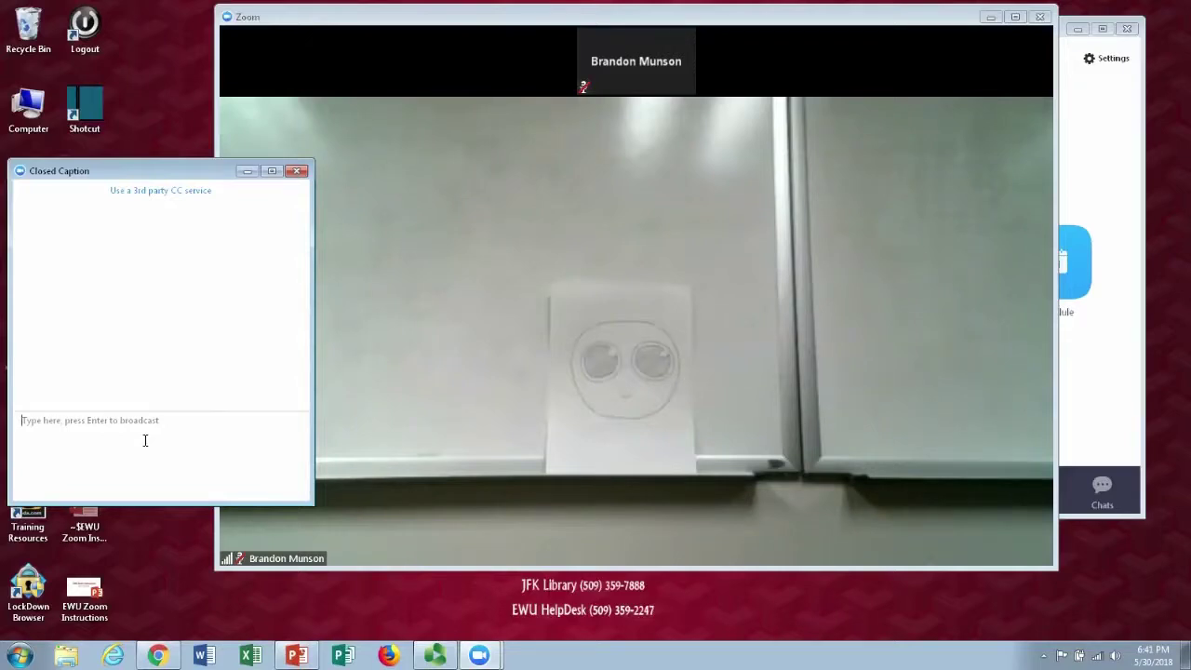
# Broadcast the caption "This is a closed caption for this meeting. It is recommended to delegate someone who is skilled at typing what they hear very quickly.".
pyautogui.write('This is a closed caption for this meeting. It is recommended to dele')
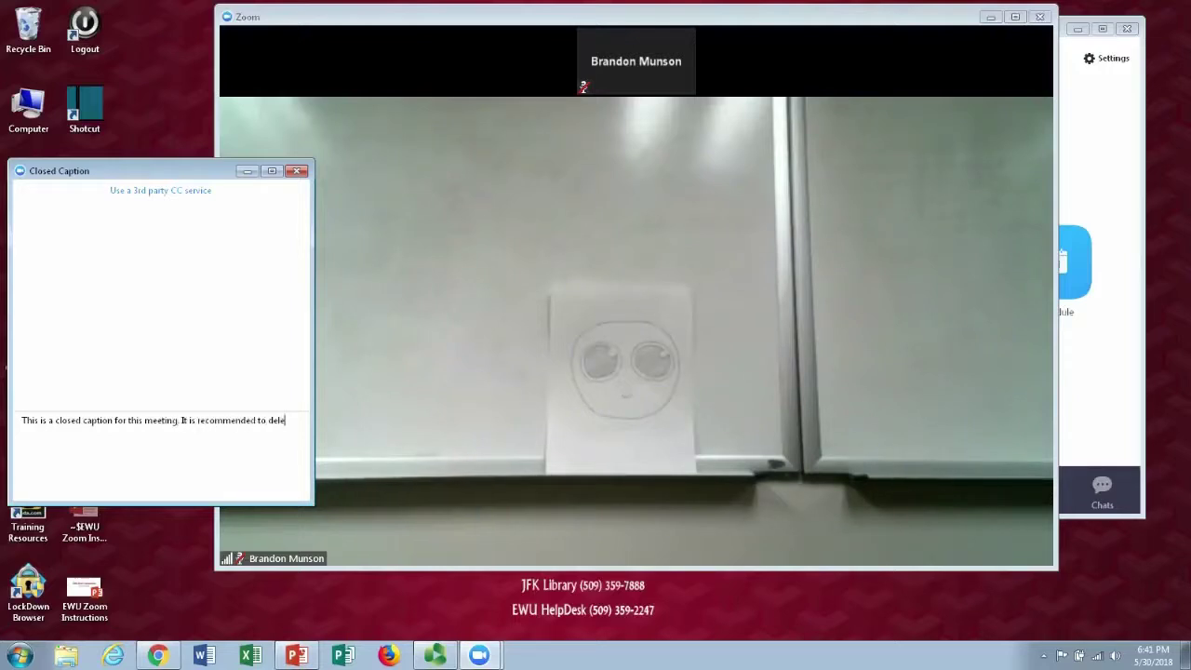
pyautogui.write('gate someone who is skilled at typing what t')
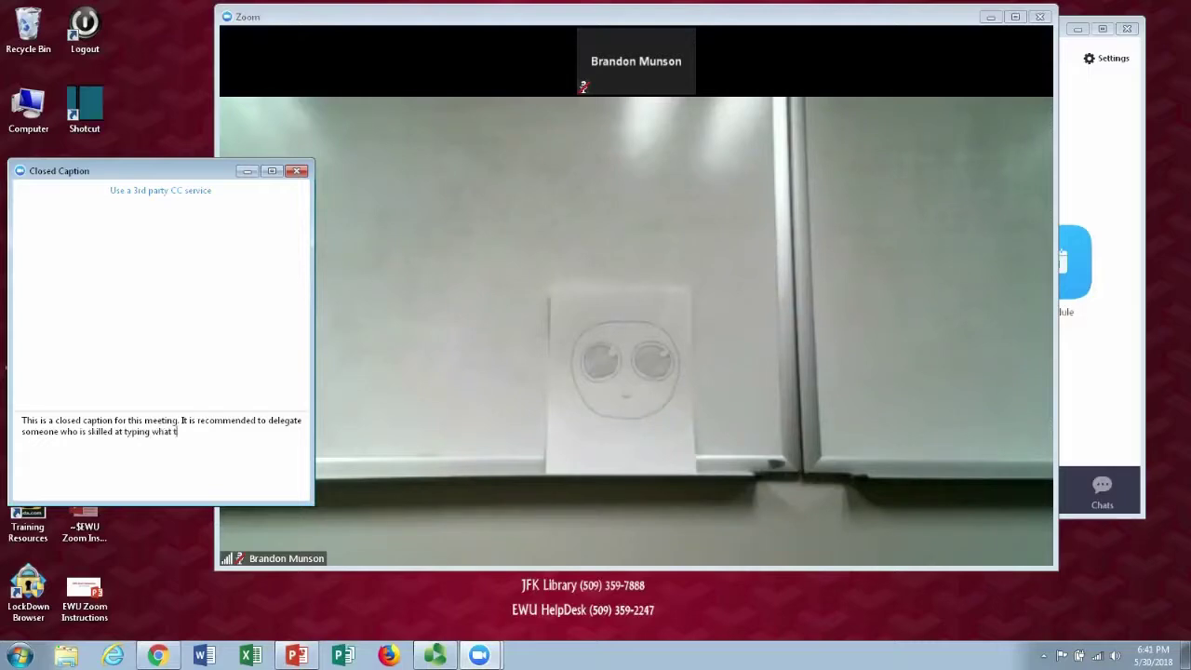
pyautogui.write('hey hear very quickly.')
pyautogui.press('Return')
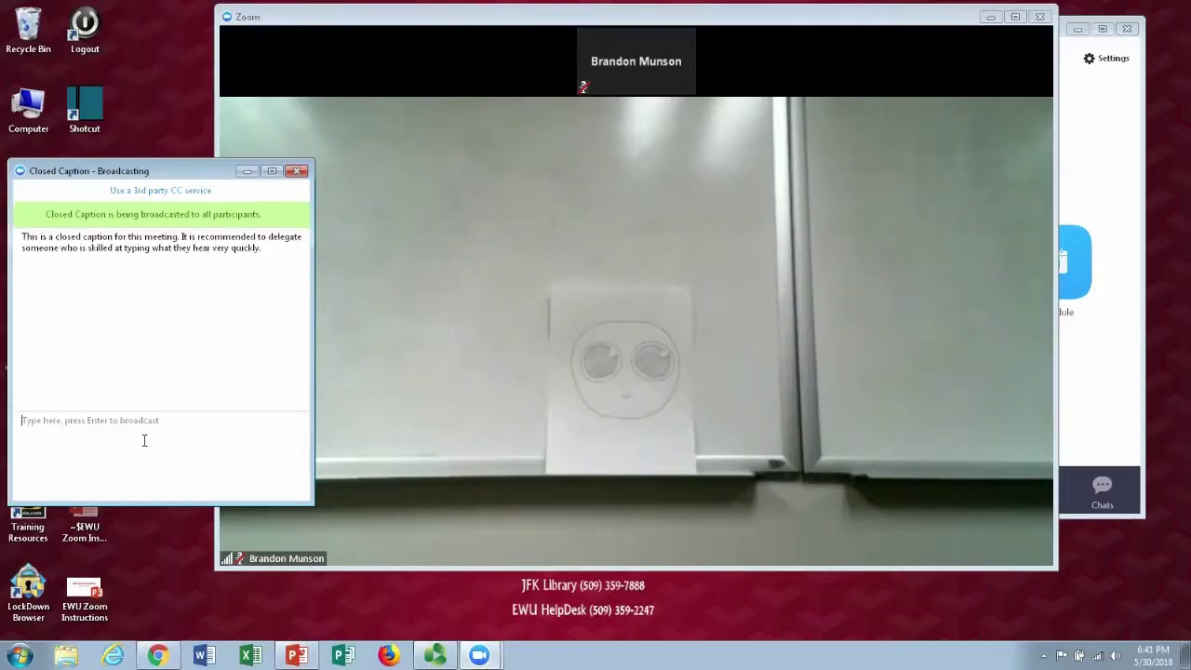
# Close the Closed Caption window and leave the meeting without ending it for everyone.
pyautogui.moveTo(135, 397)
pyautogui.click(298, 171)
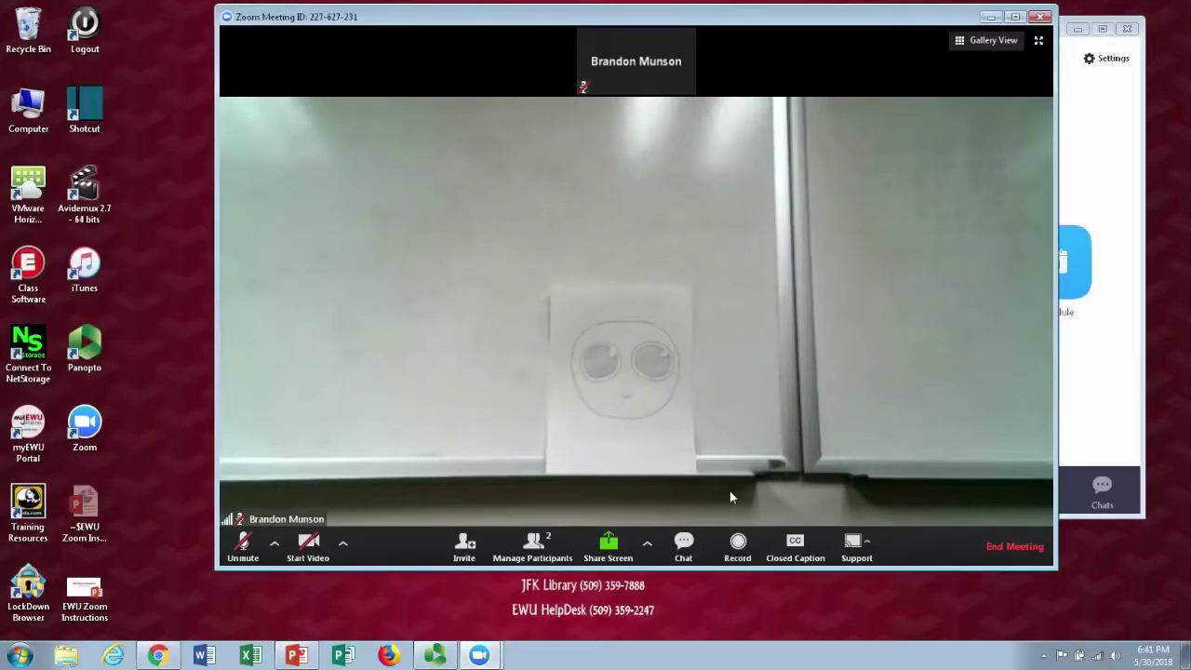
pyautogui.click(1010, 545)
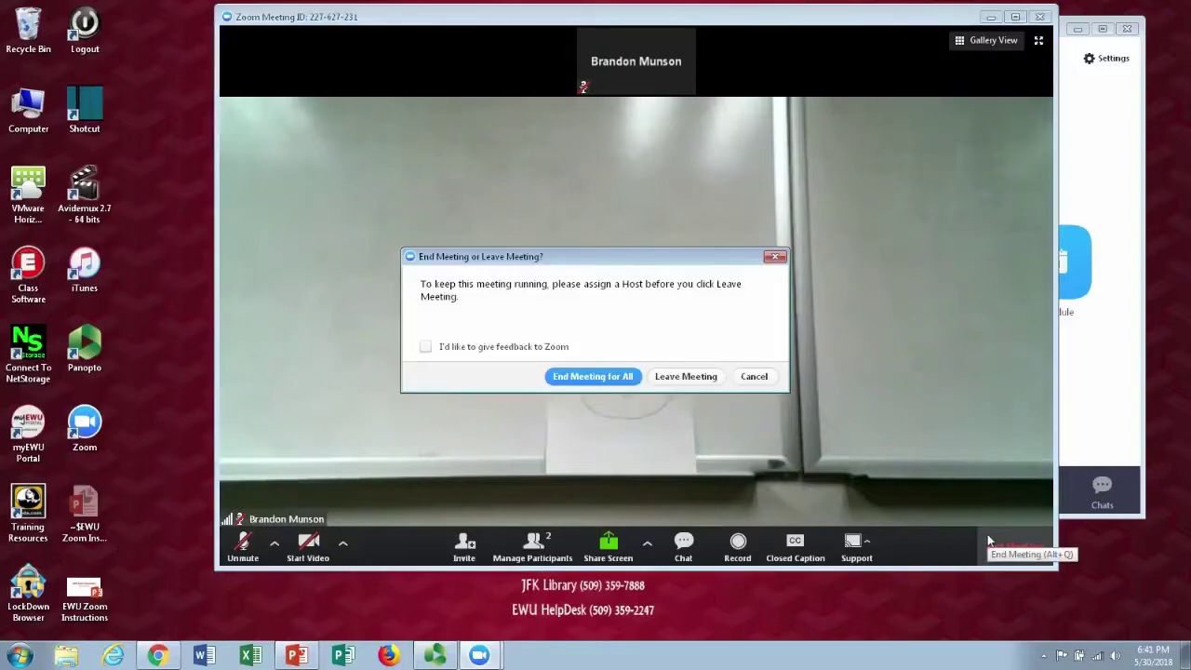
pyautogui.click(694, 380)
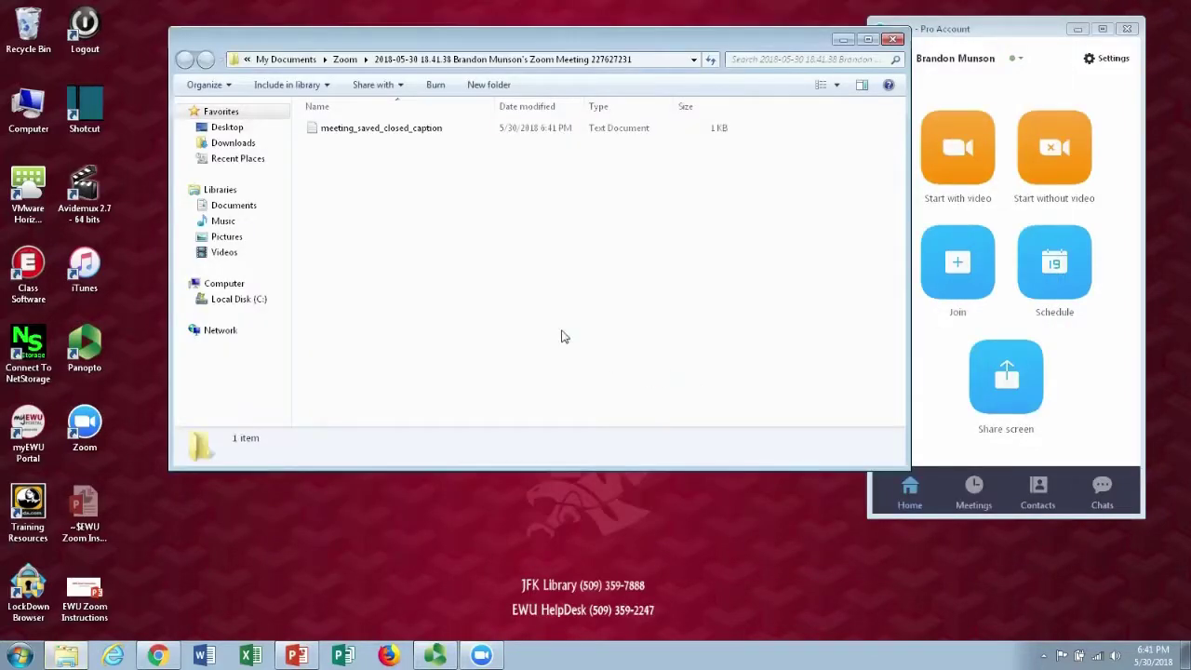
# Open the meeting_saved_closed_caption text file from the meeting's folder and read along the saved caption line.
pyautogui.click(356, 132)
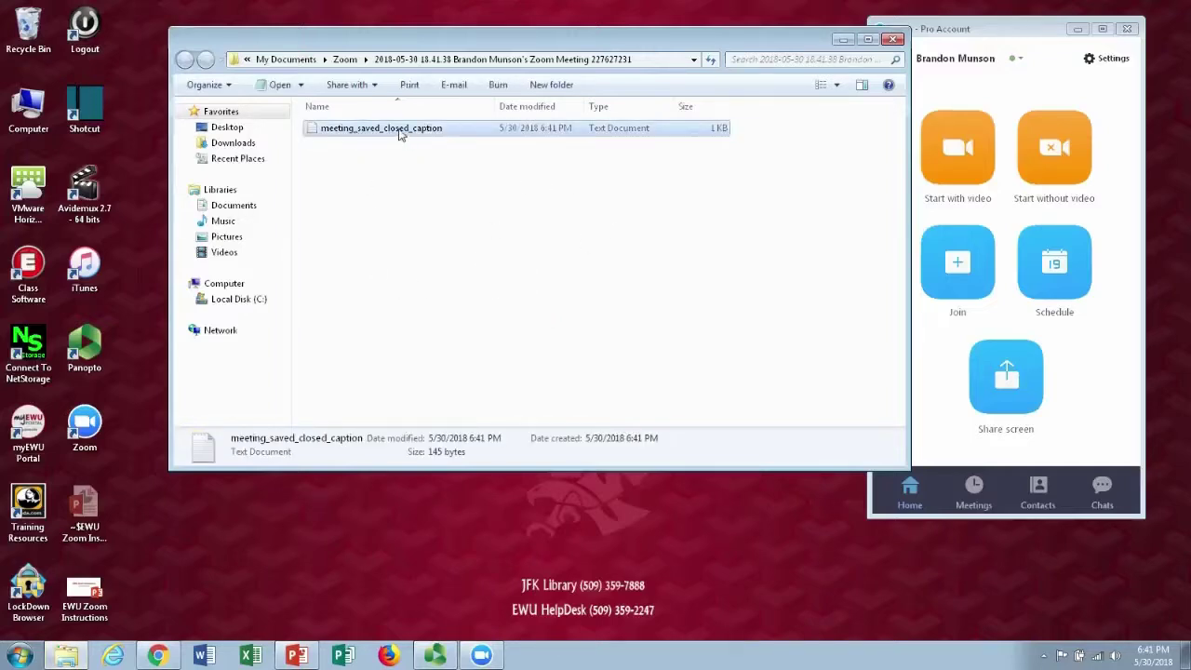
pyautogui.doubleClick(399, 131)
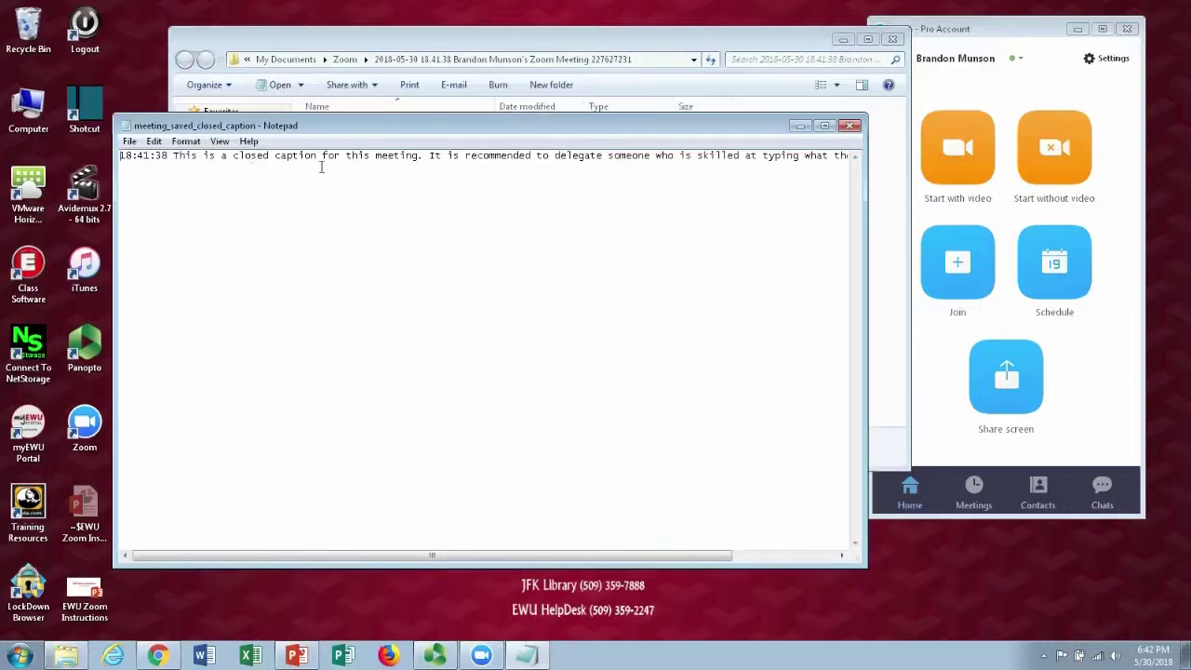
pyautogui.press('Right')
pyautogui.press('Right')
pyautogui.press('Right')
pyautogui.press('Right')
pyautogui.press('Right')
pyautogui.press('Right')
pyautogui.press('Right')
pyautogui.press('Right')
pyautogui.press('Right')
pyautogui.press('Right')
pyautogui.press('Right')
pyautogui.press('Right')
pyautogui.press('Right')
pyautogui.press('Right')
pyautogui.press('Right')
pyautogui.press('Right')
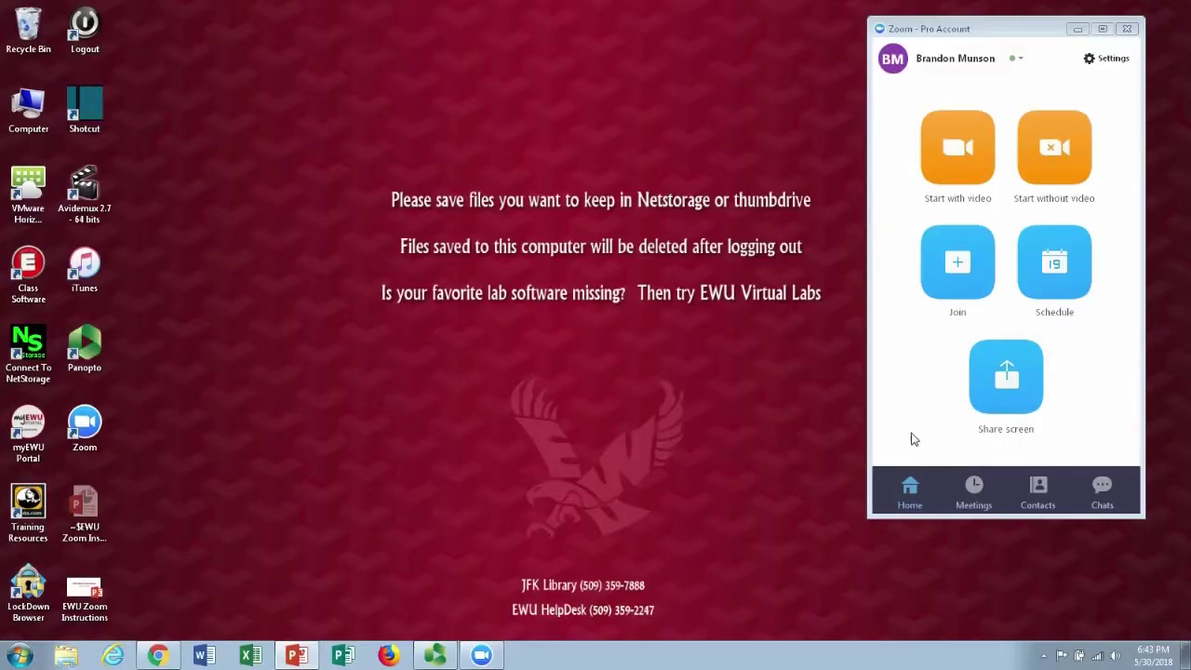
# Open the web meeting settings from the Zoom client's general settings and turn on Breakout room in the In Meeting (Advanced) section.
pyautogui.click(1100, 62)
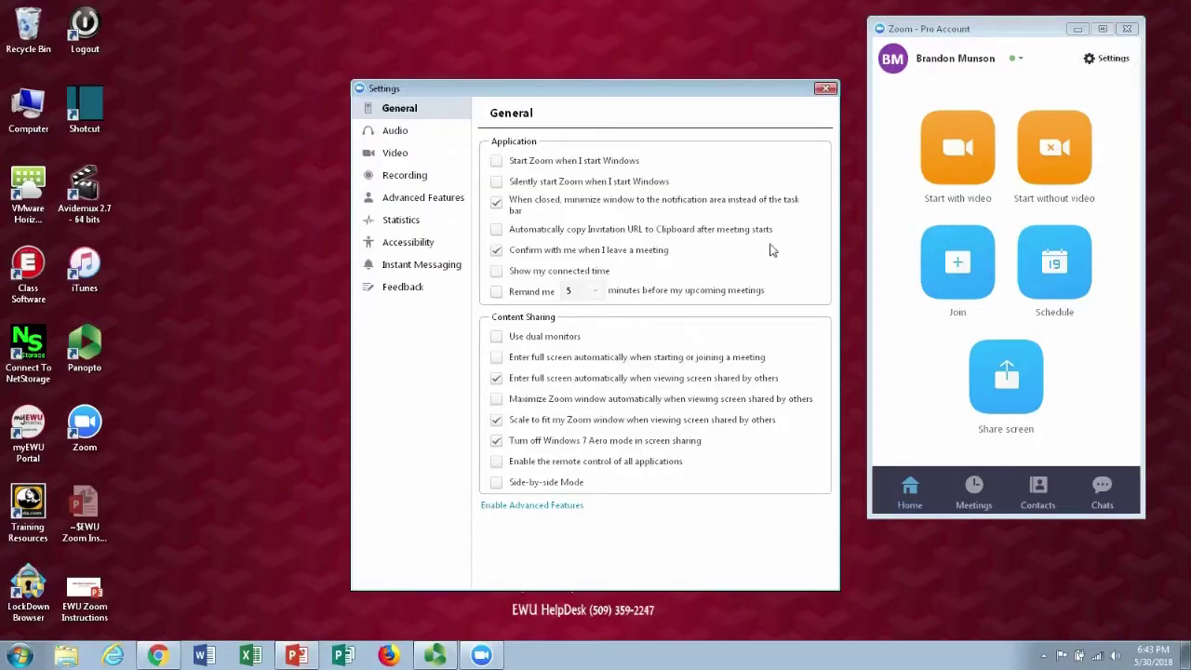
pyautogui.click(524, 507)
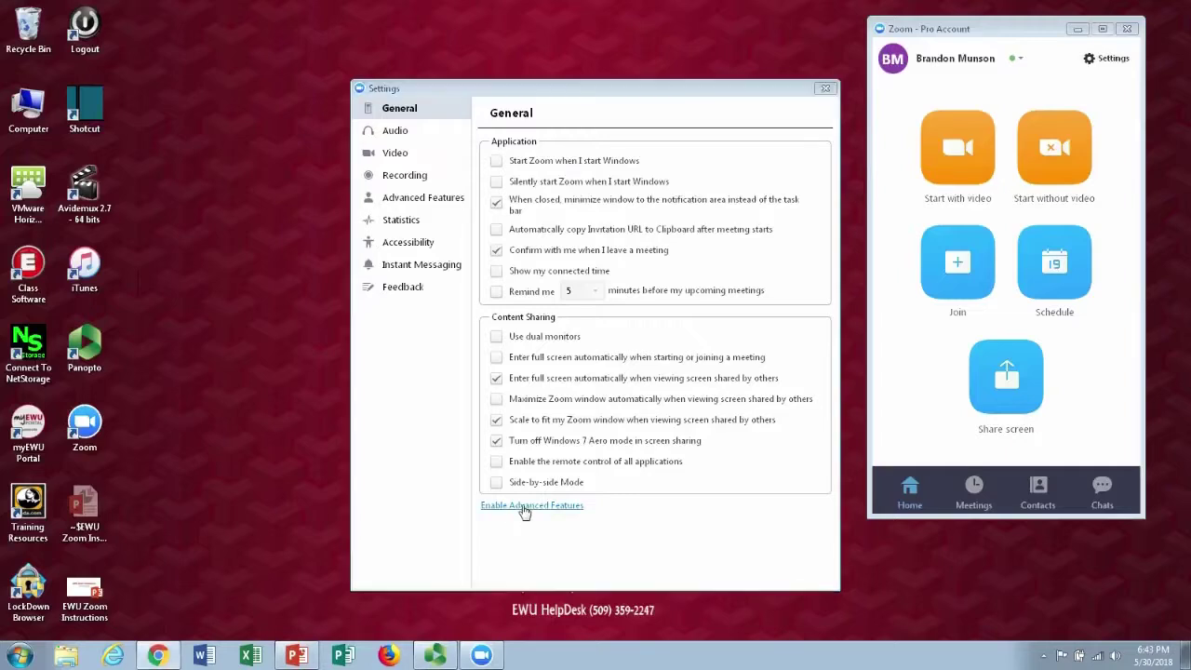
pyautogui.click(825, 90)
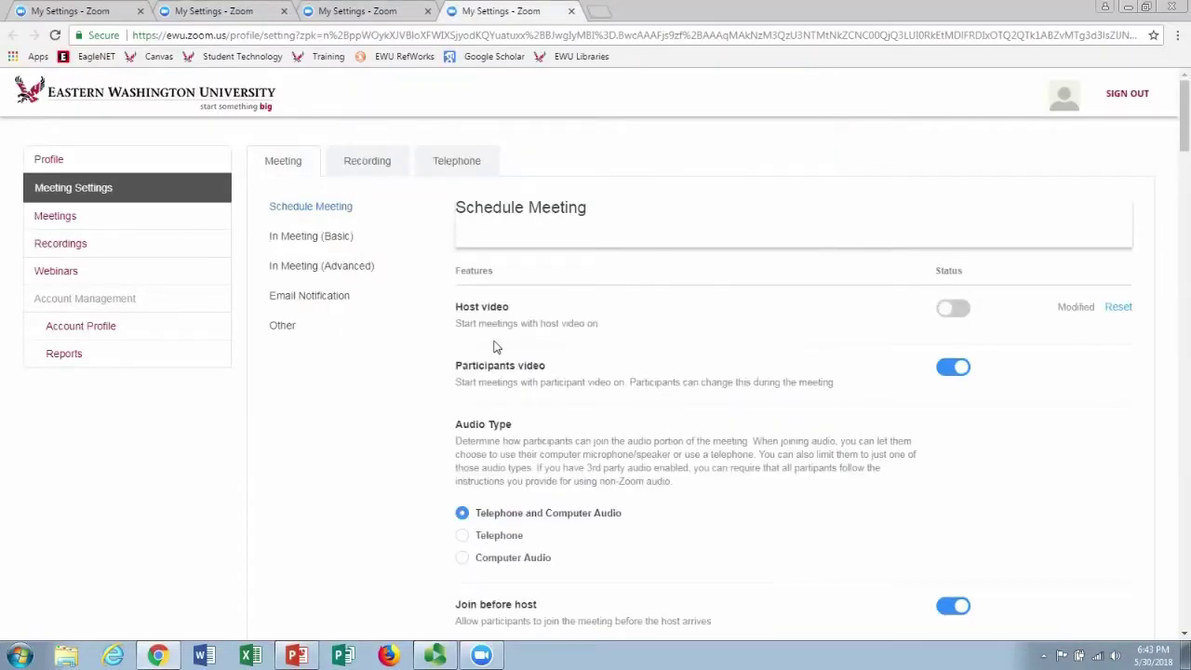
pyautogui.click(317, 267)
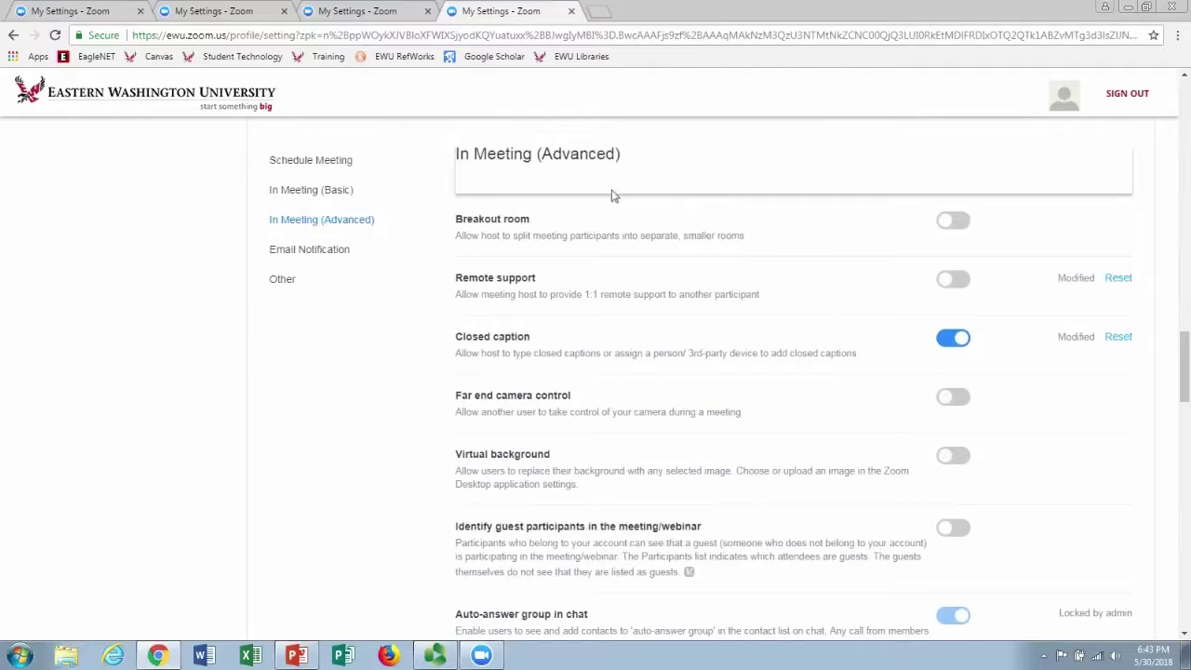
pyautogui.click(945, 230)
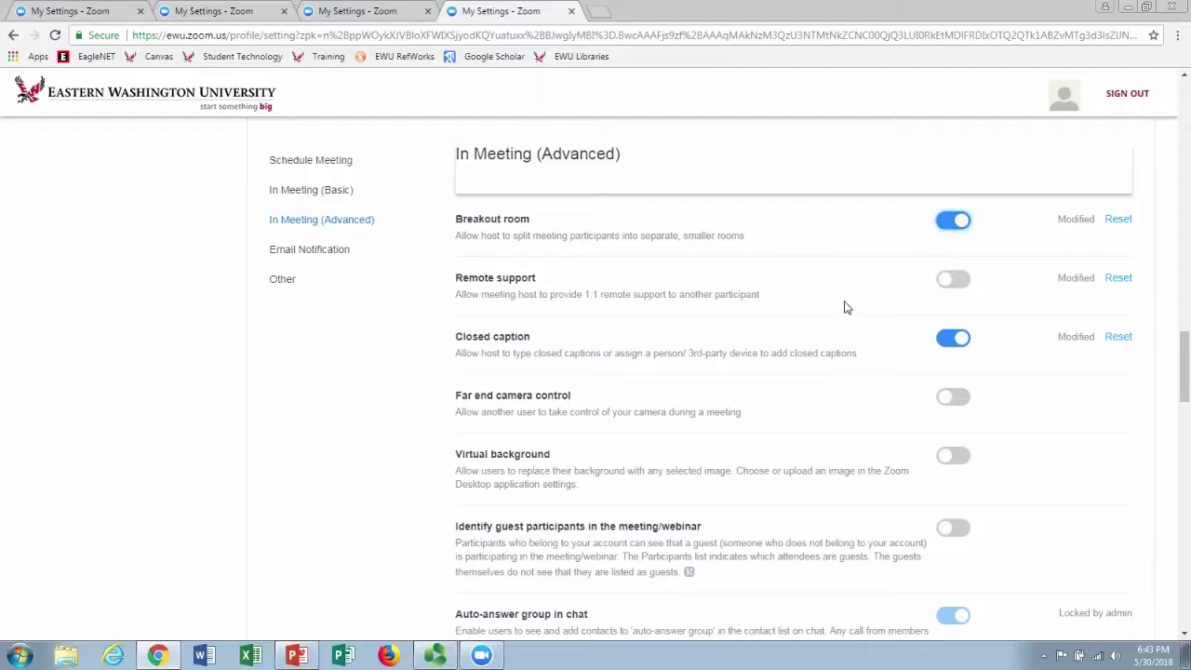
pyautogui.click(1130, 7)
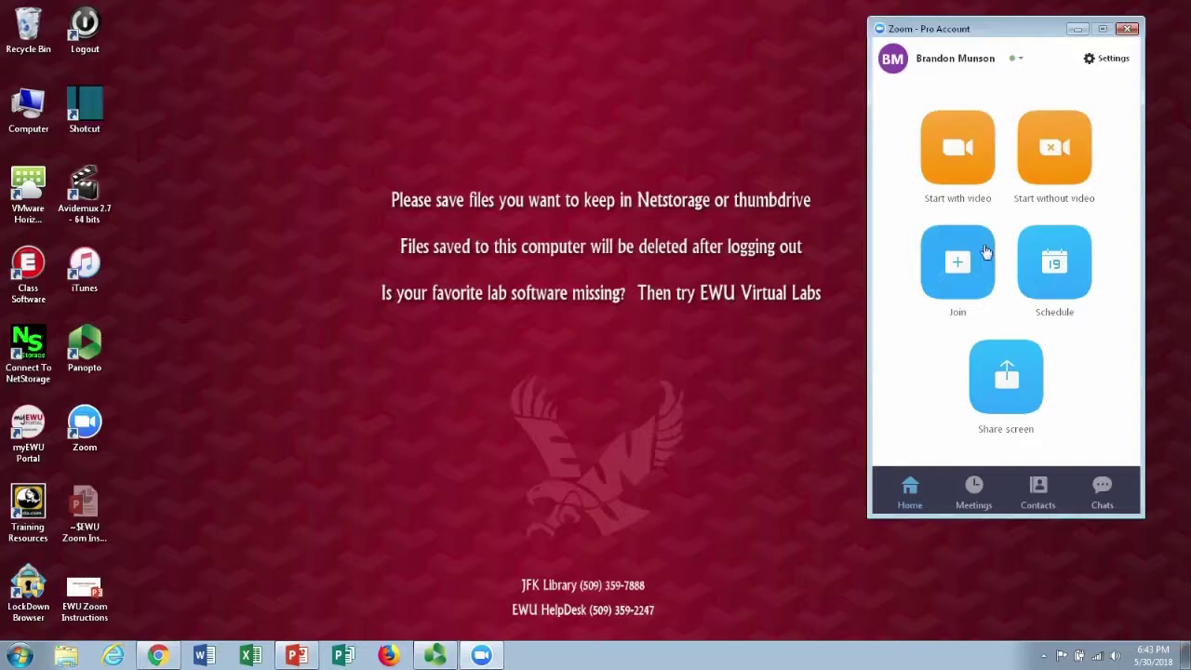
# Join the latest meeting in the join history again, with video off and computer audio connected.
pyautogui.click(981, 252)
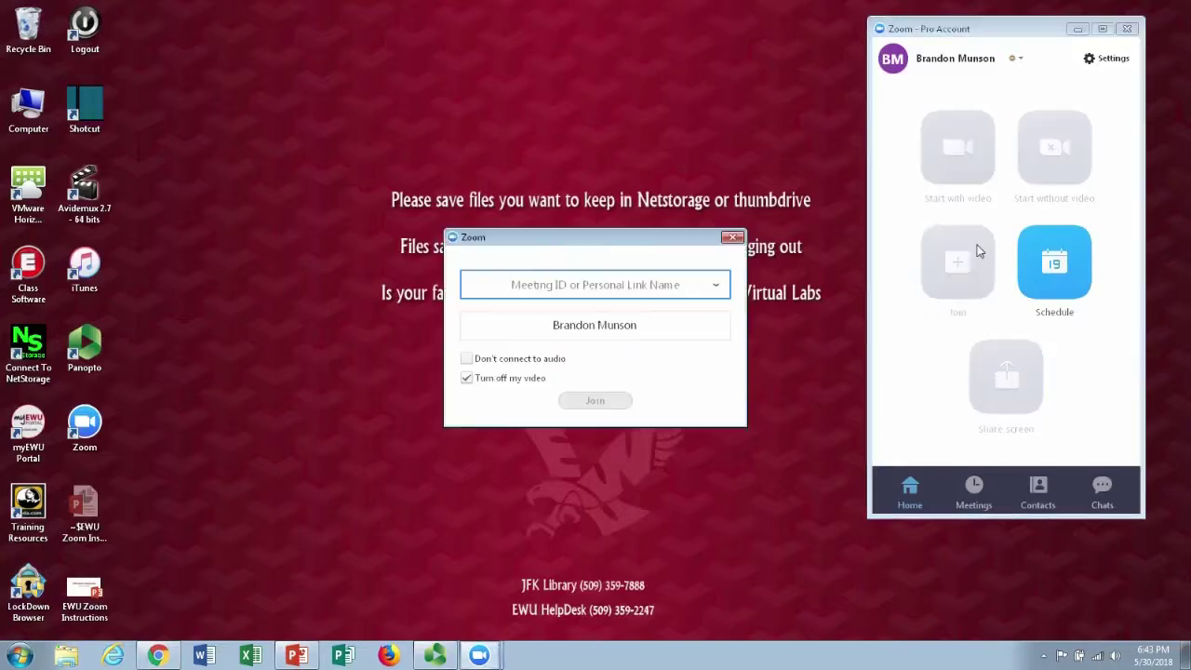
pyautogui.click(715, 287)
pyautogui.click(694, 311)
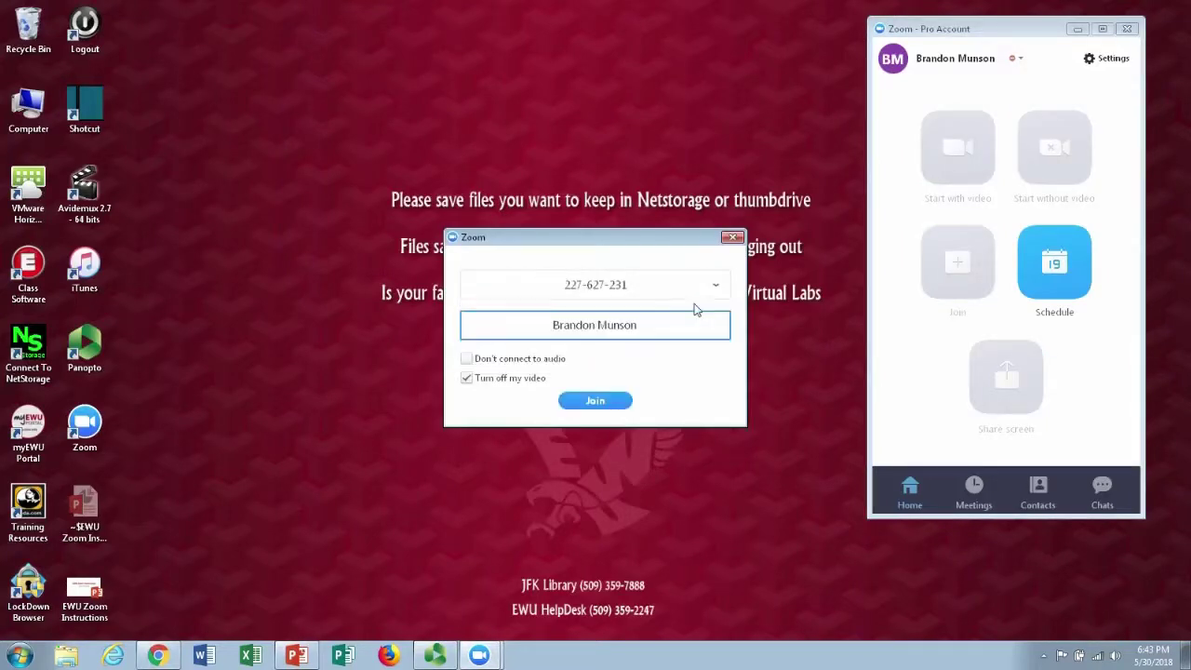
pyautogui.click(619, 404)
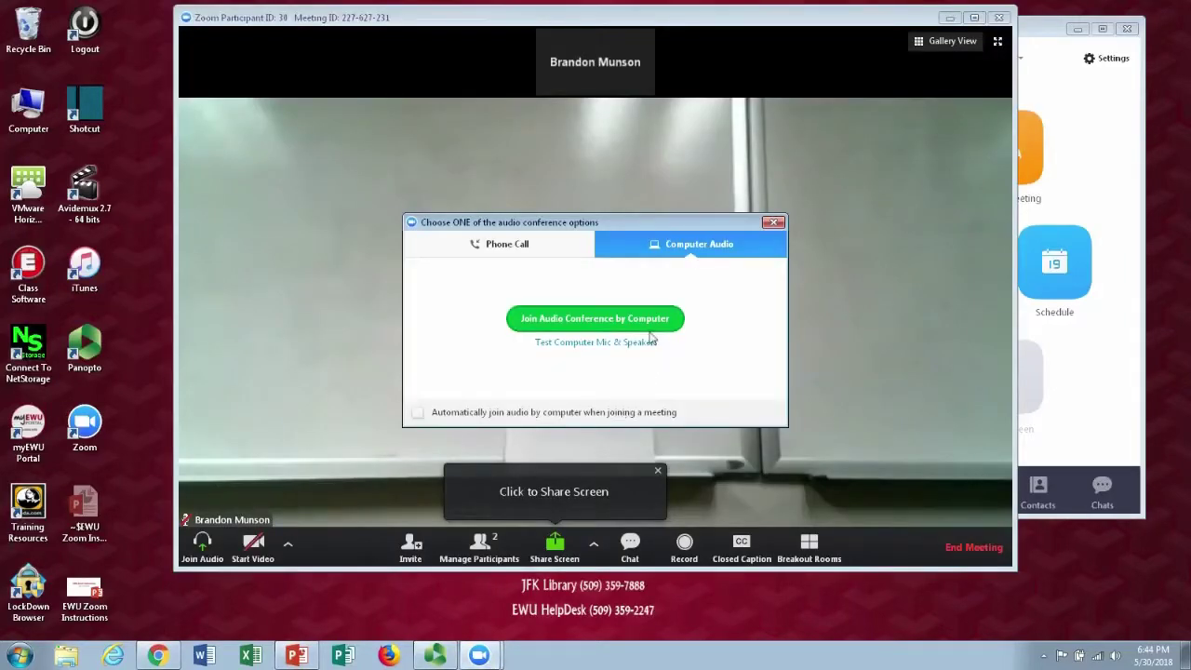
pyautogui.click(656, 322)
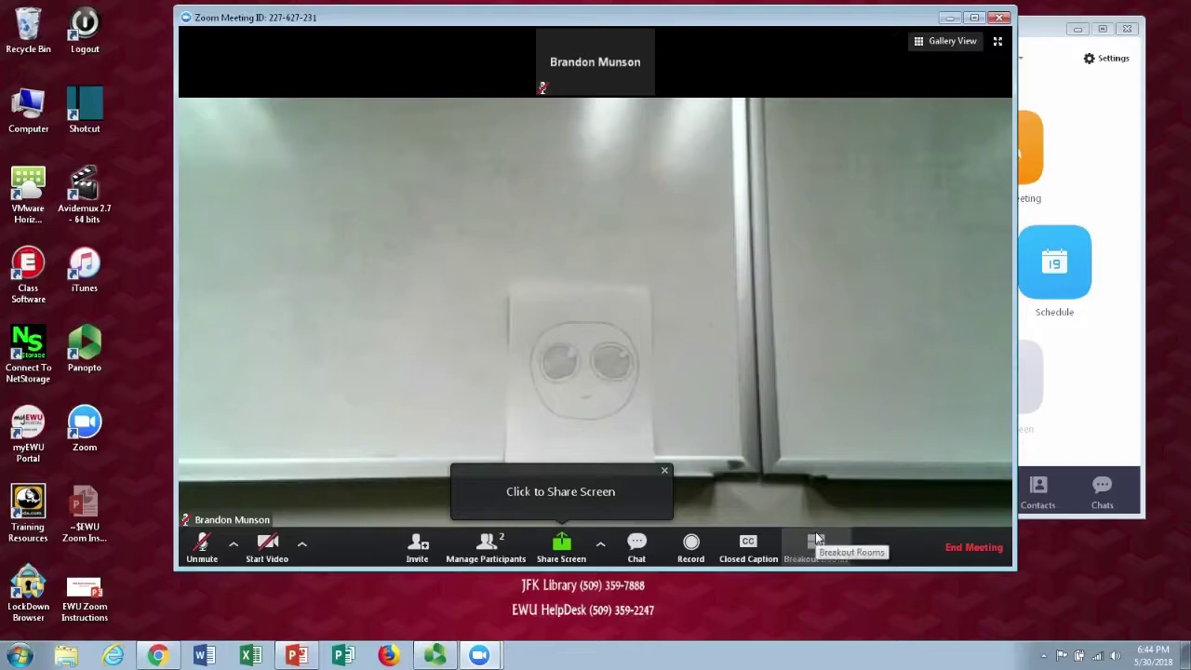
# Create one breakout room with automatic participant assignment, and add three more rooms to the list.
pyautogui.click(814, 533)
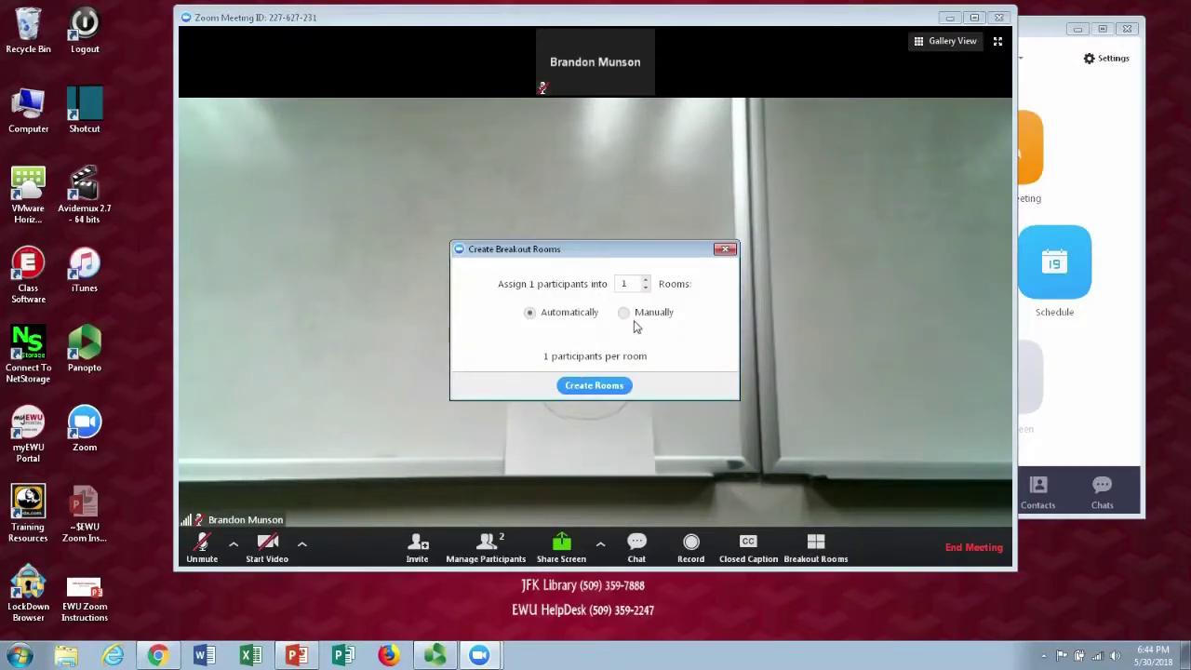
pyautogui.click(589, 386)
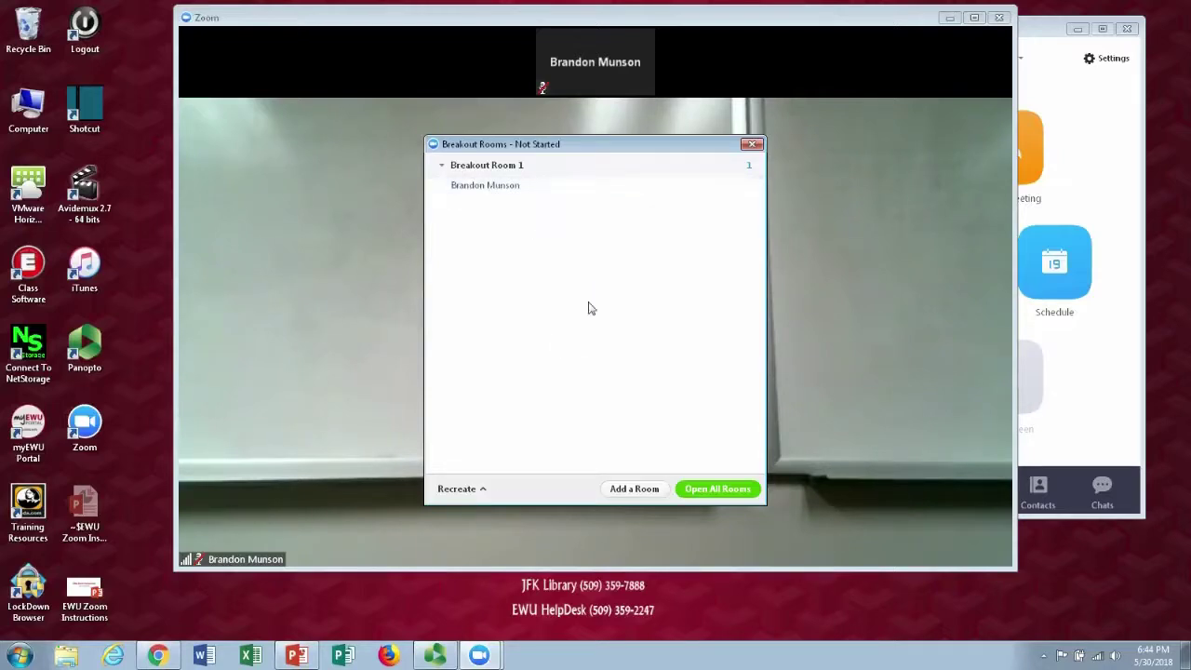
pyautogui.click(658, 490)
pyautogui.click(657, 490)
pyautogui.click(657, 490)
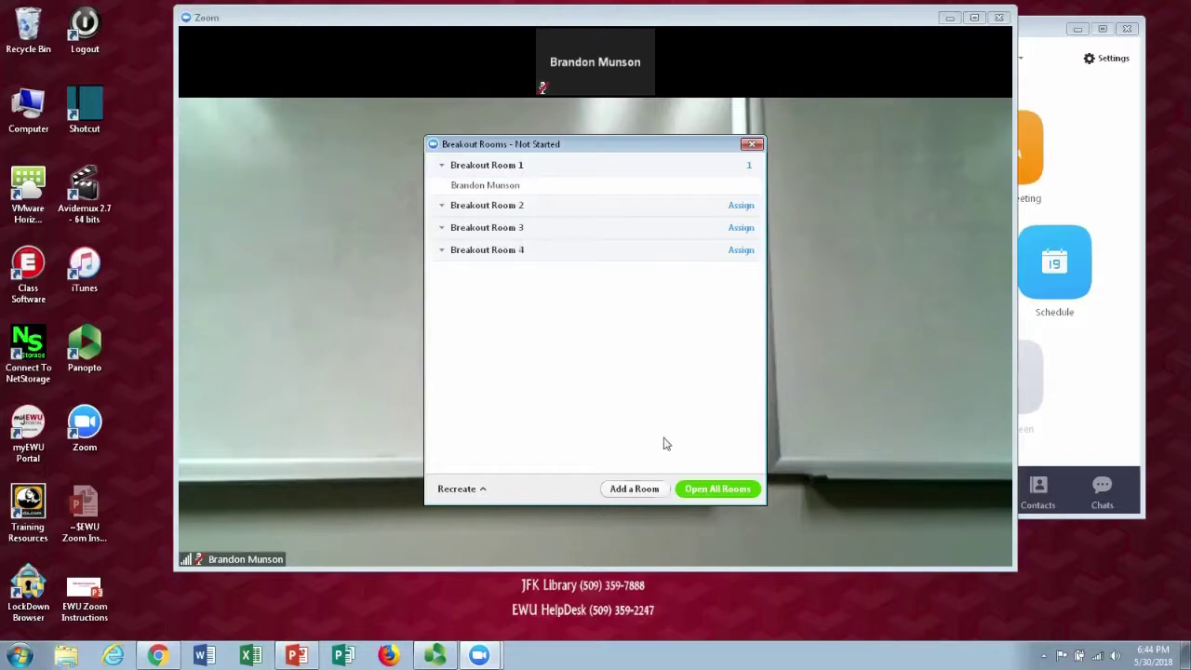
# Move the participant from Breakout Room 1 to Breakout Room 2, and rename that room Homework.
pyautogui.click(737, 191)
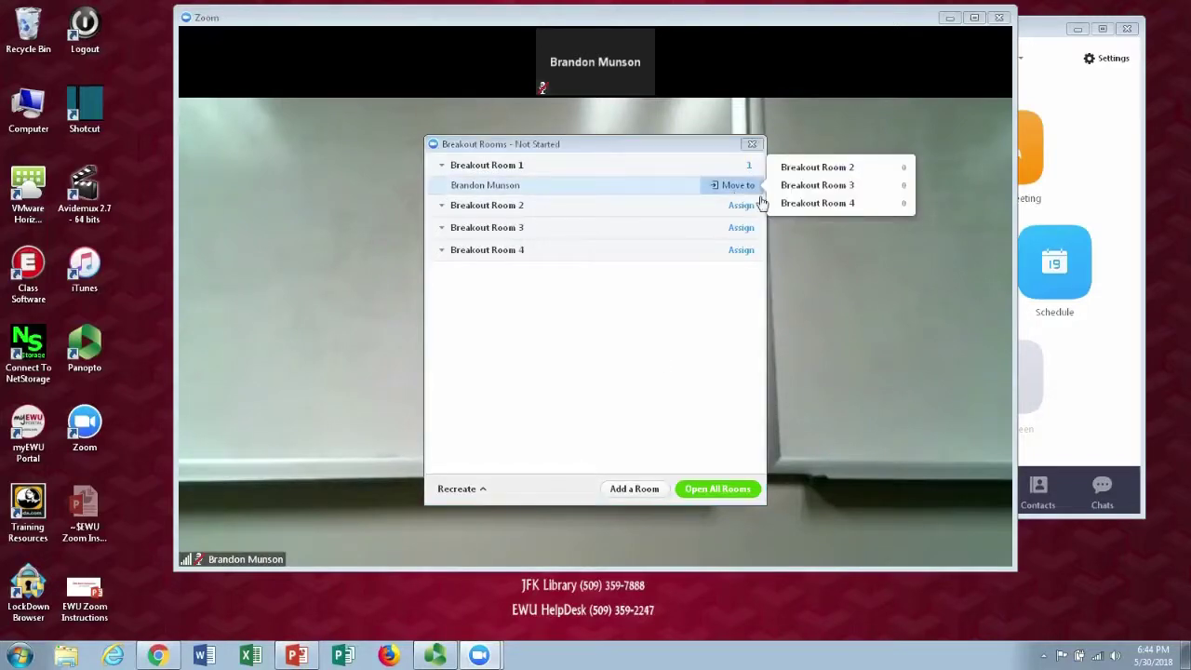
pyautogui.click(819, 168)
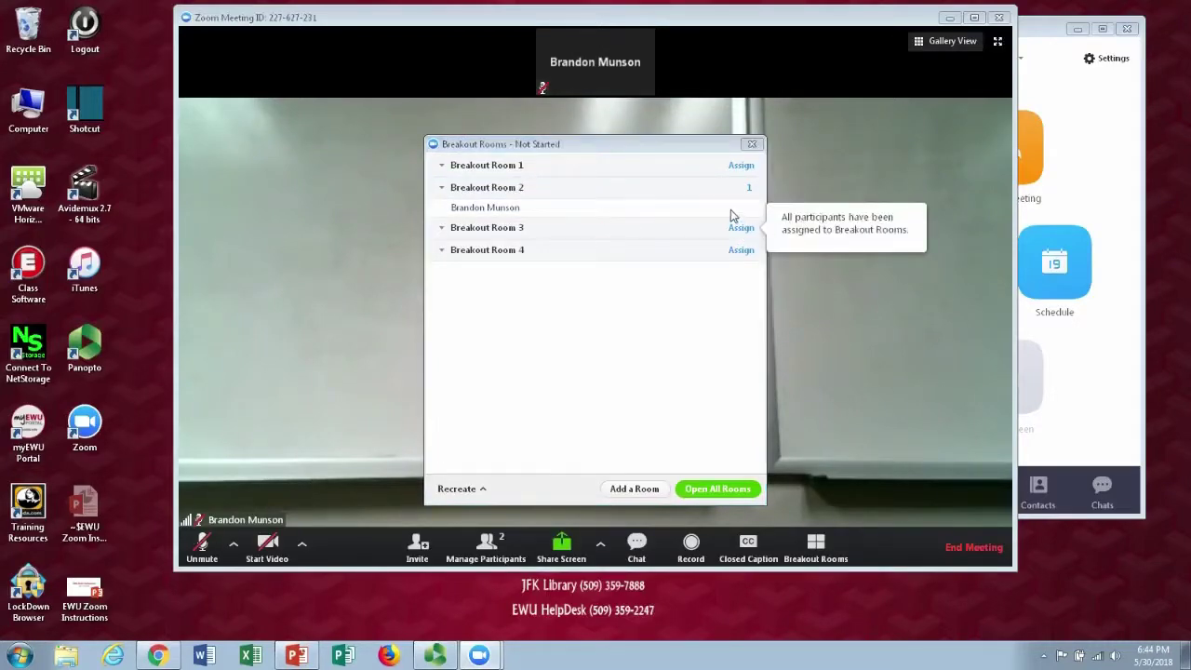
pyautogui.moveTo(603, 203)
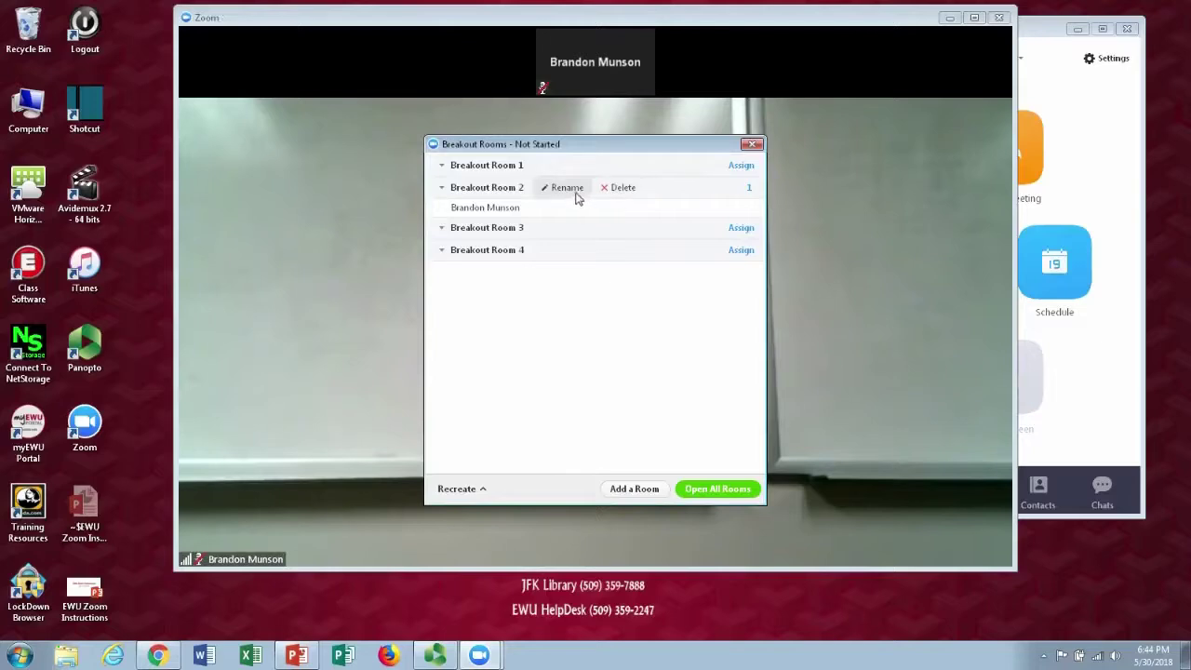
pyautogui.click(566, 187)
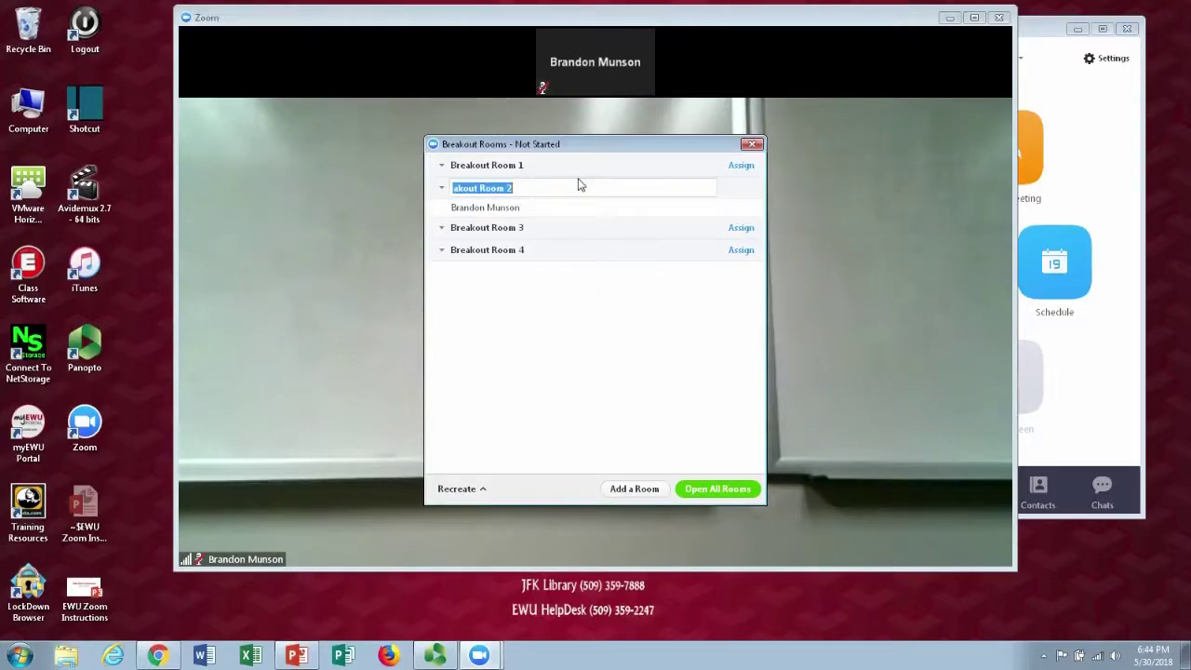
pyautogui.write('Homework')
pyautogui.press('Return')
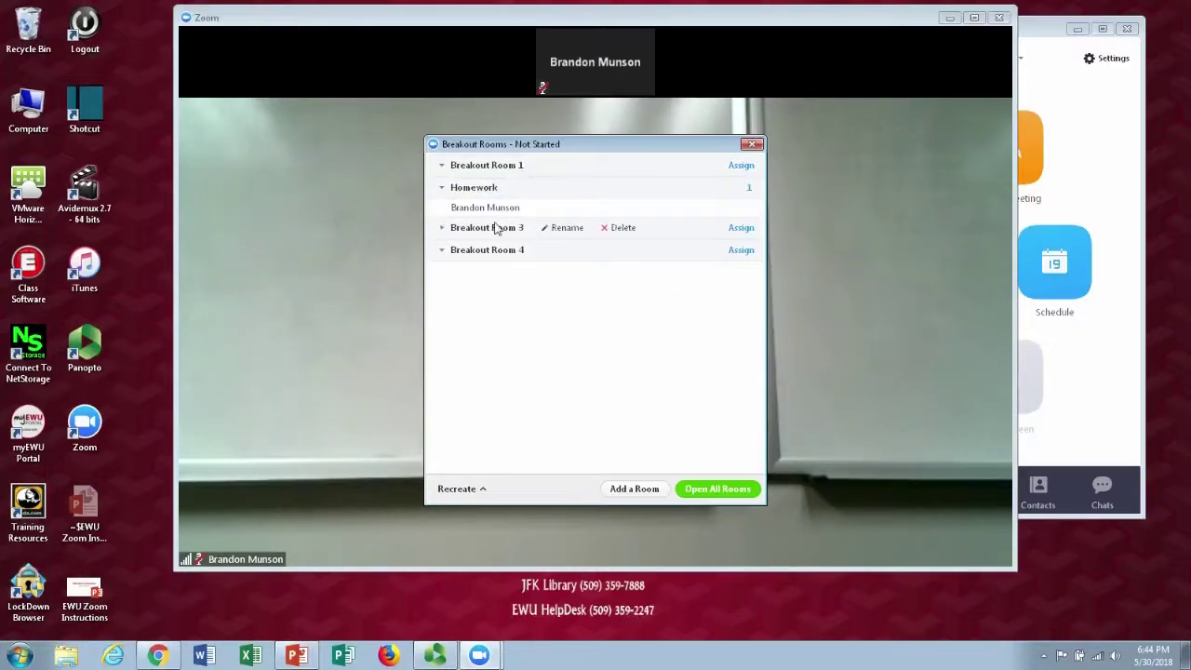
# Rename Breakout Room 3 as Lab, and move the participant from the Homework room into it.
pyautogui.click(562, 229)
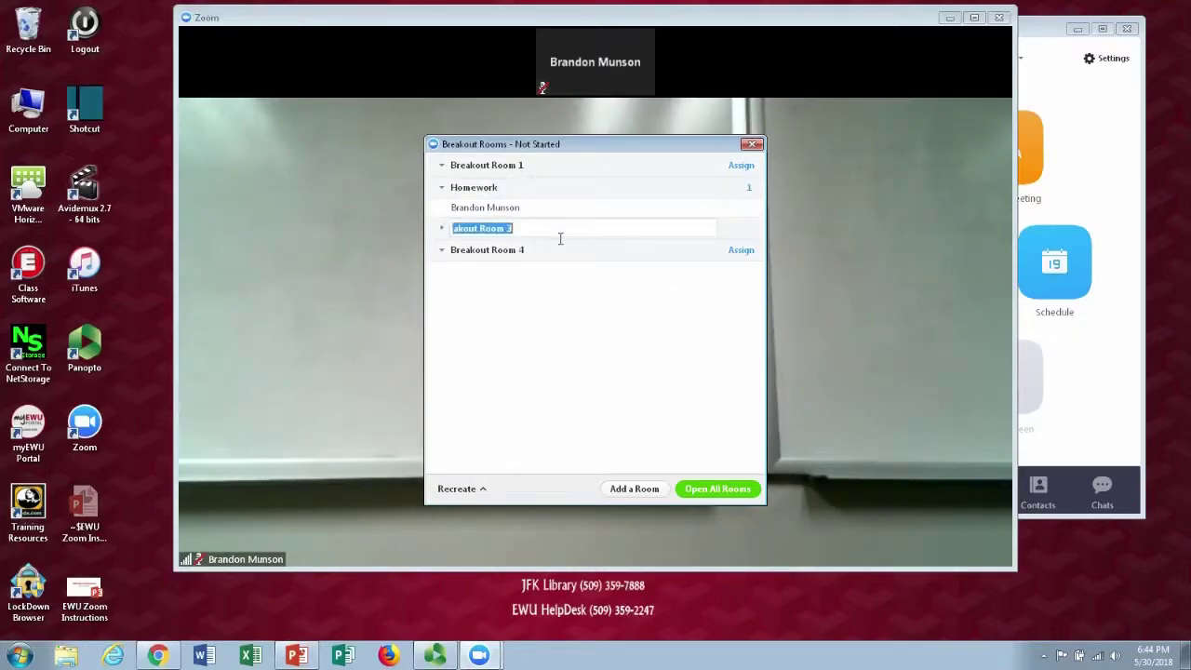
pyautogui.write('Lab')
pyautogui.click(596, 321)
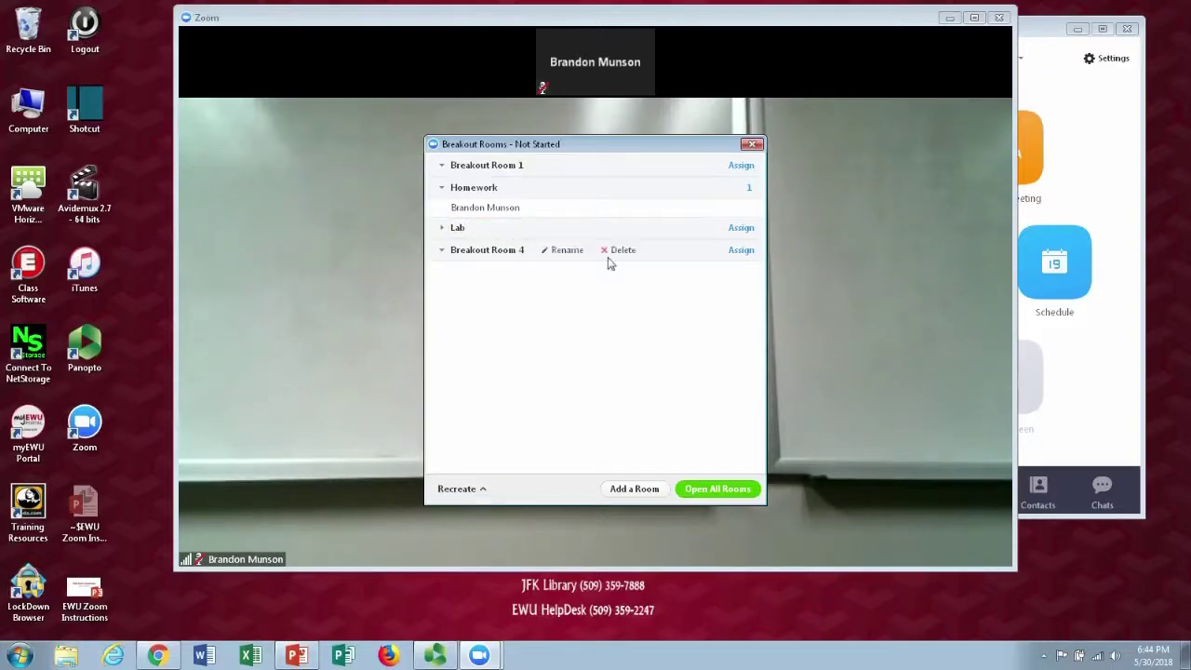
pyautogui.click(736, 207)
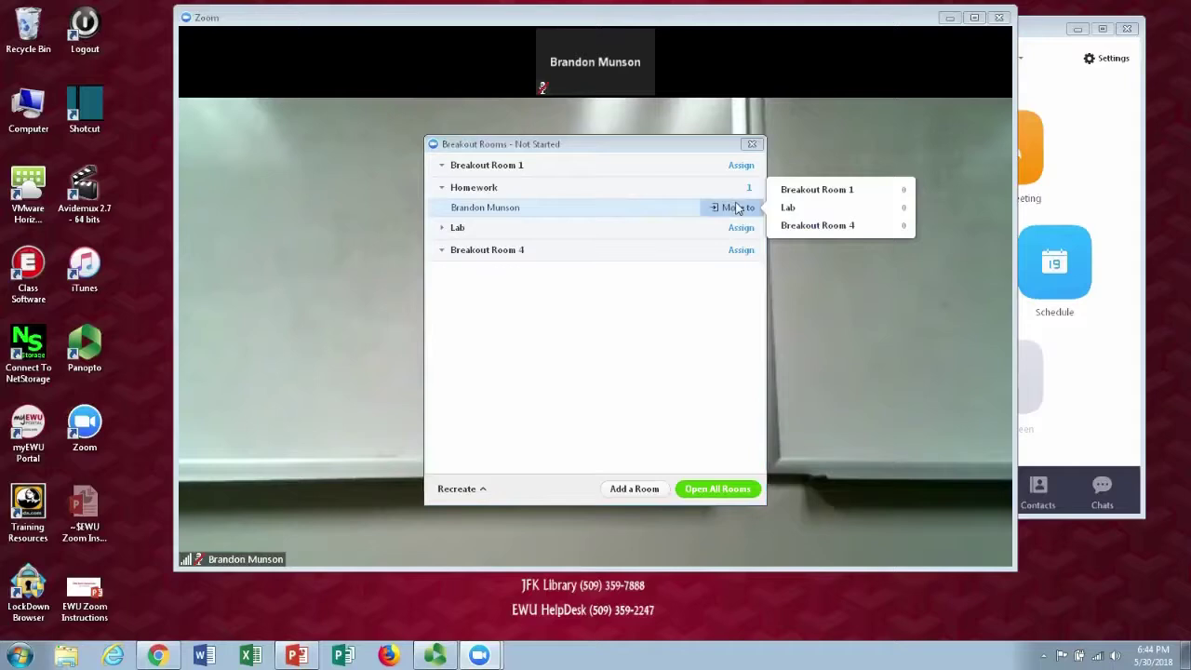
pyautogui.click(783, 208)
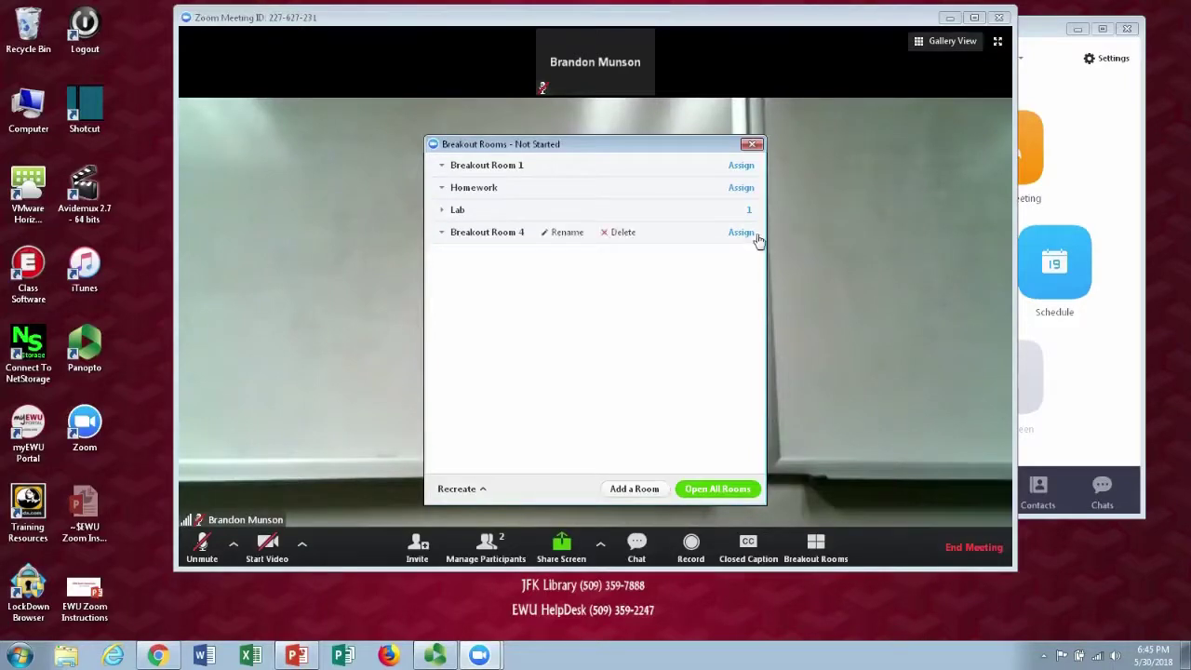
pyautogui.click(442, 212)
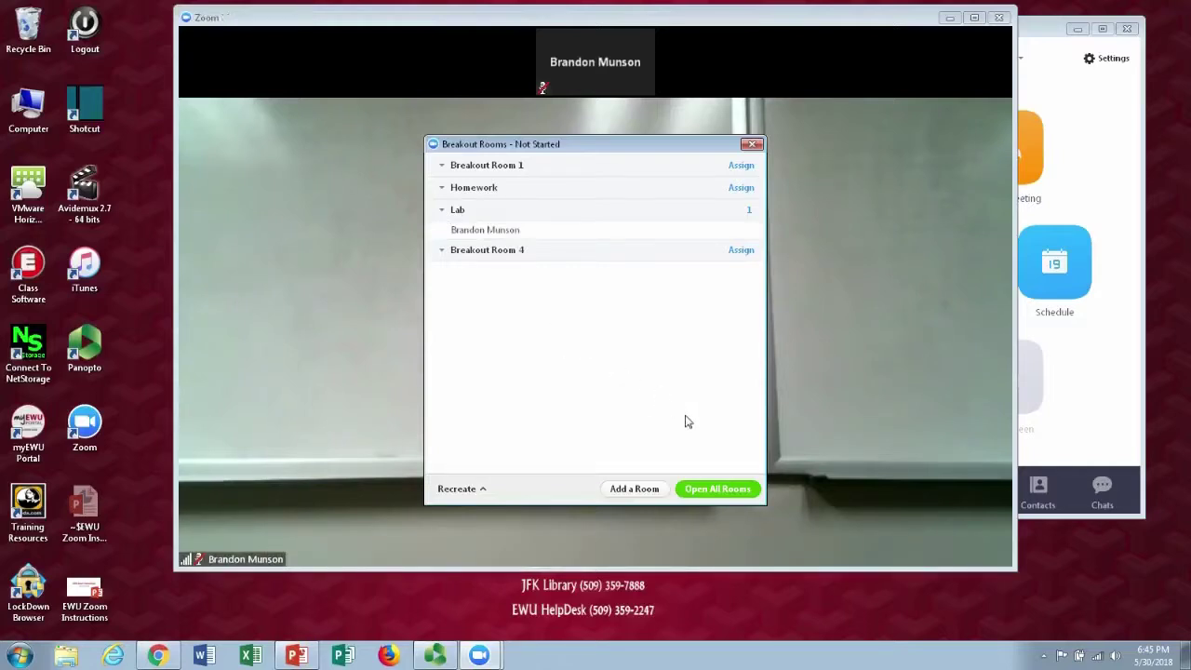
# Open all breakout rooms, close them again, and dismiss the breakout rooms window.
pyautogui.click(721, 492)
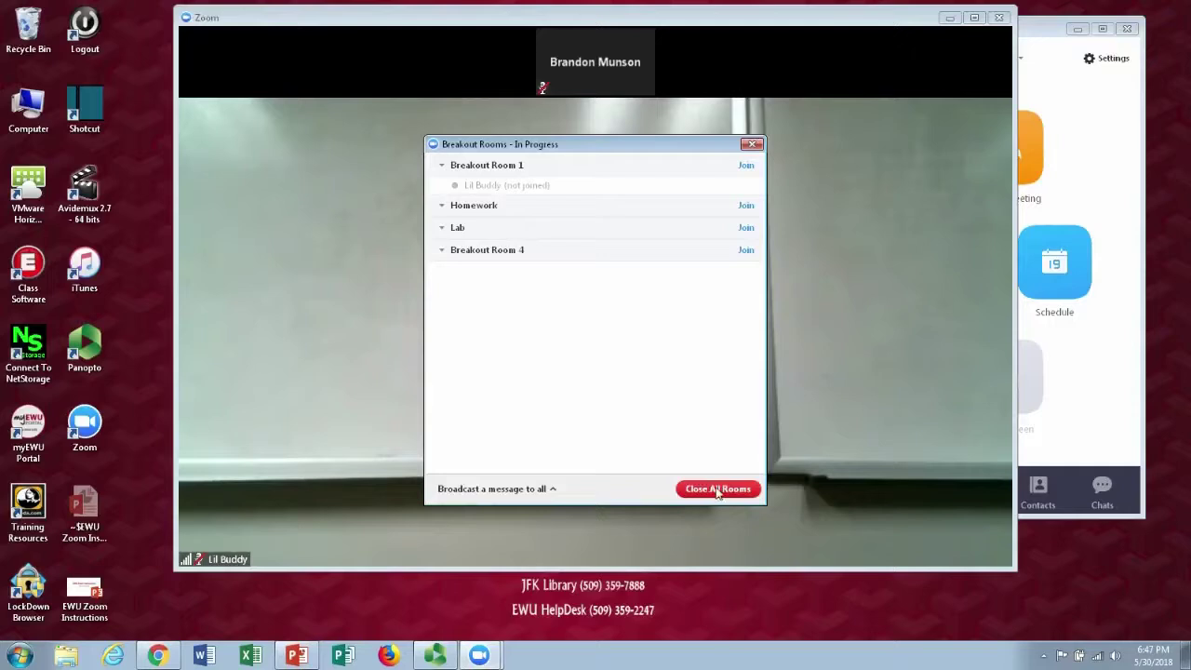
pyautogui.click(718, 492)
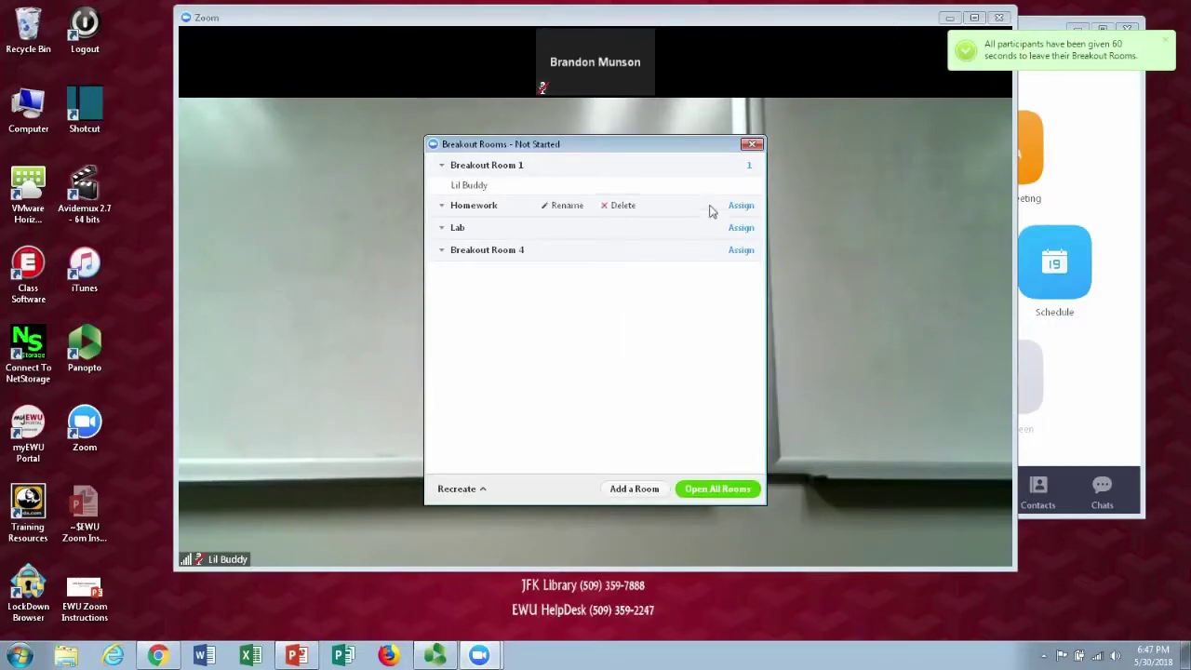
pyautogui.click(753, 144)
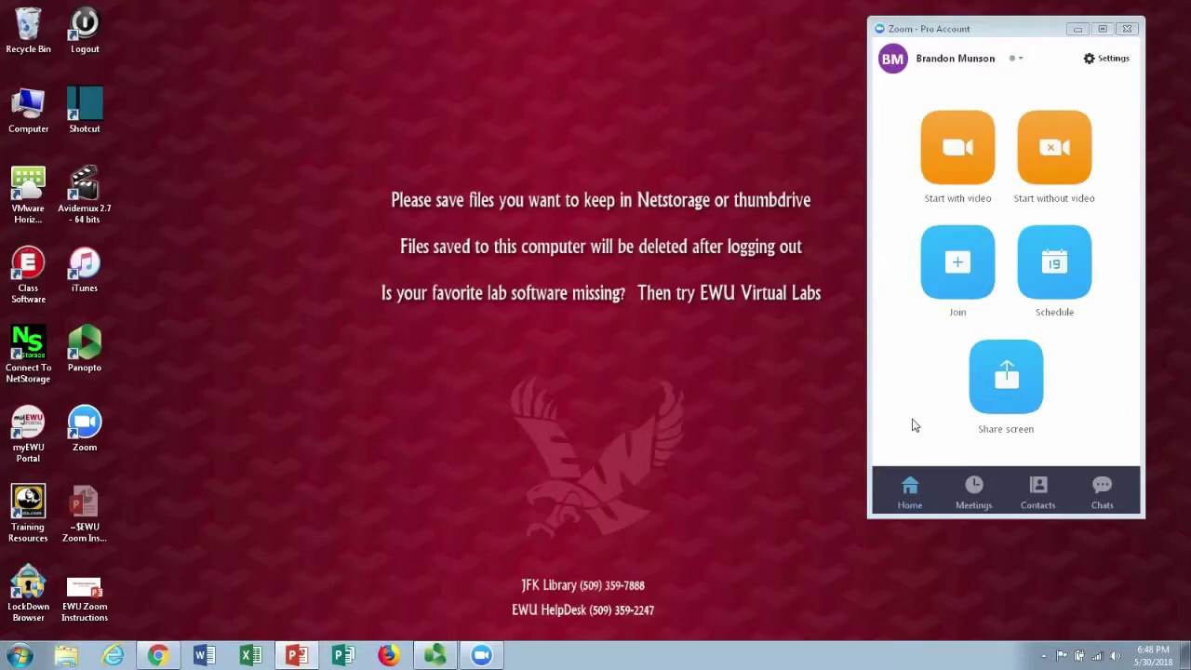
# Open the web meeting settings from the Zoom client's general settings and turn on Attention tracking in the In Meeting (Advanced) section.
pyautogui.click(1112, 63)
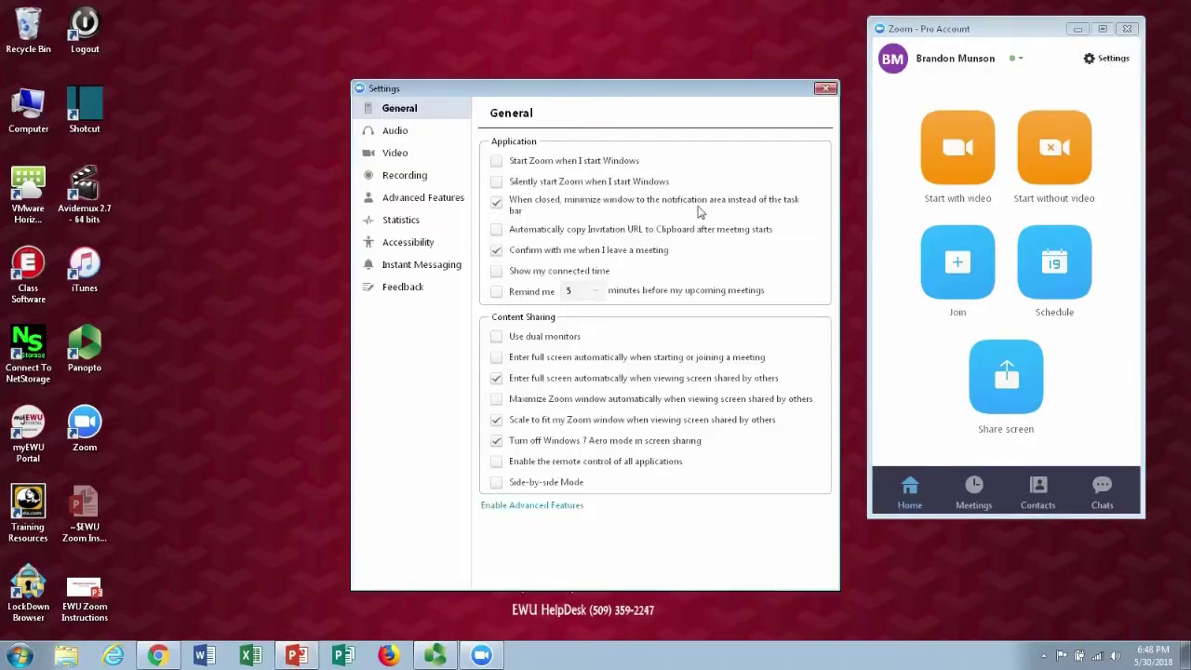
pyautogui.click(515, 505)
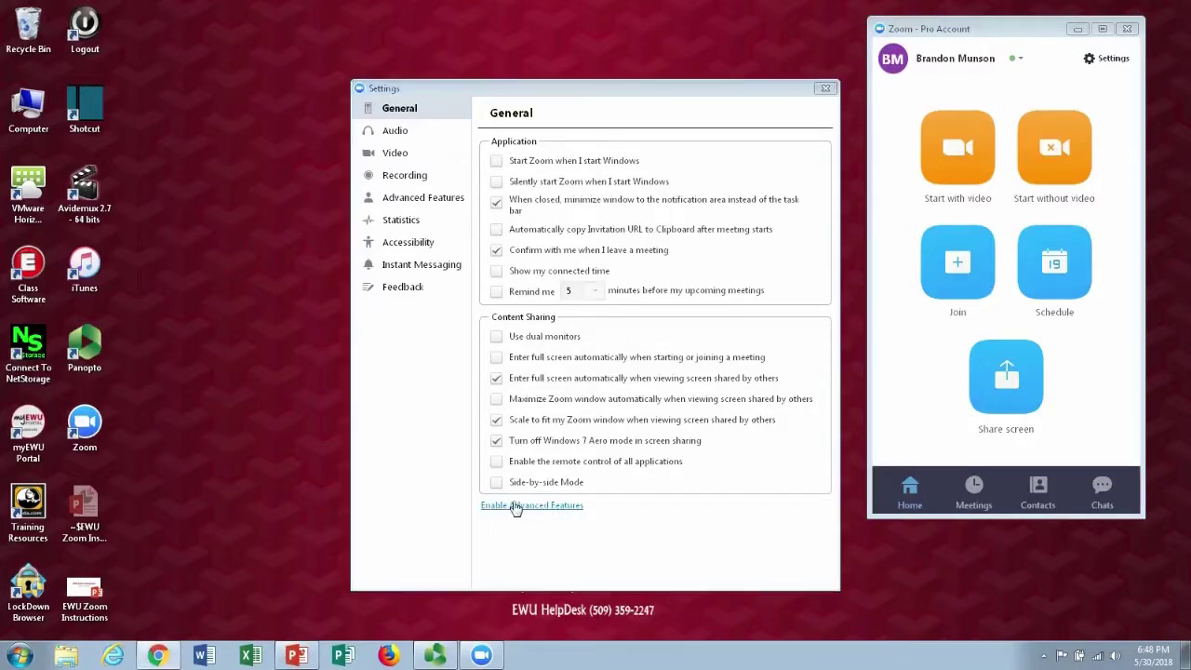
pyautogui.click(824, 90)
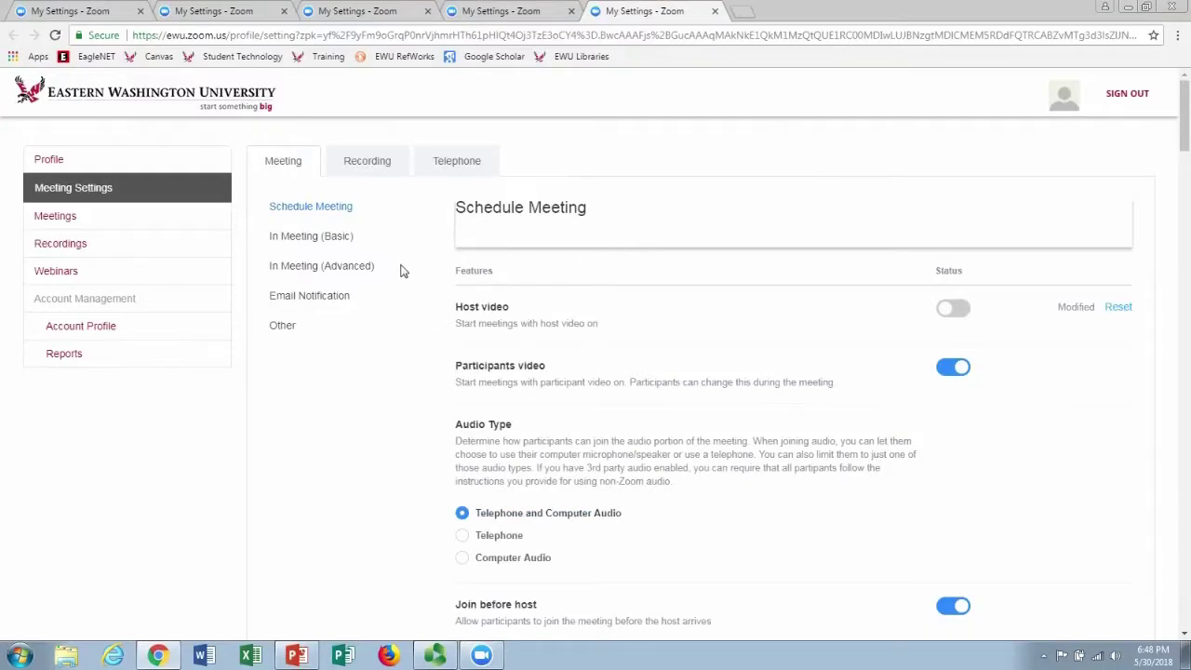
pyautogui.click(312, 268)
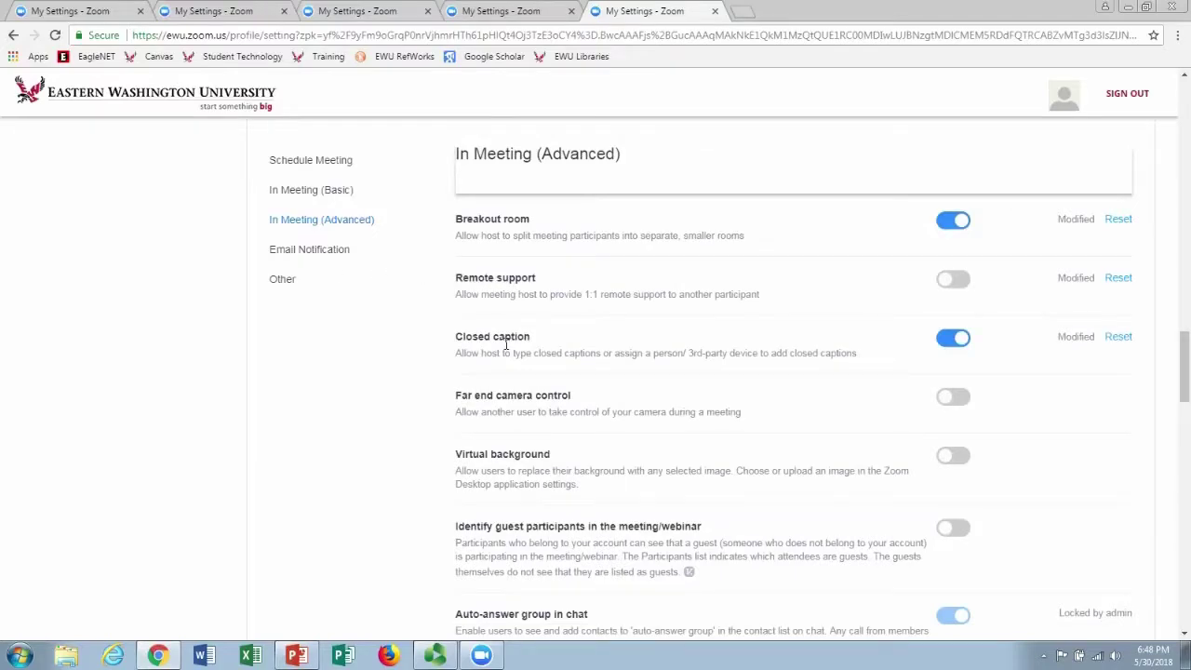
pyautogui.middleClick(500, 392)
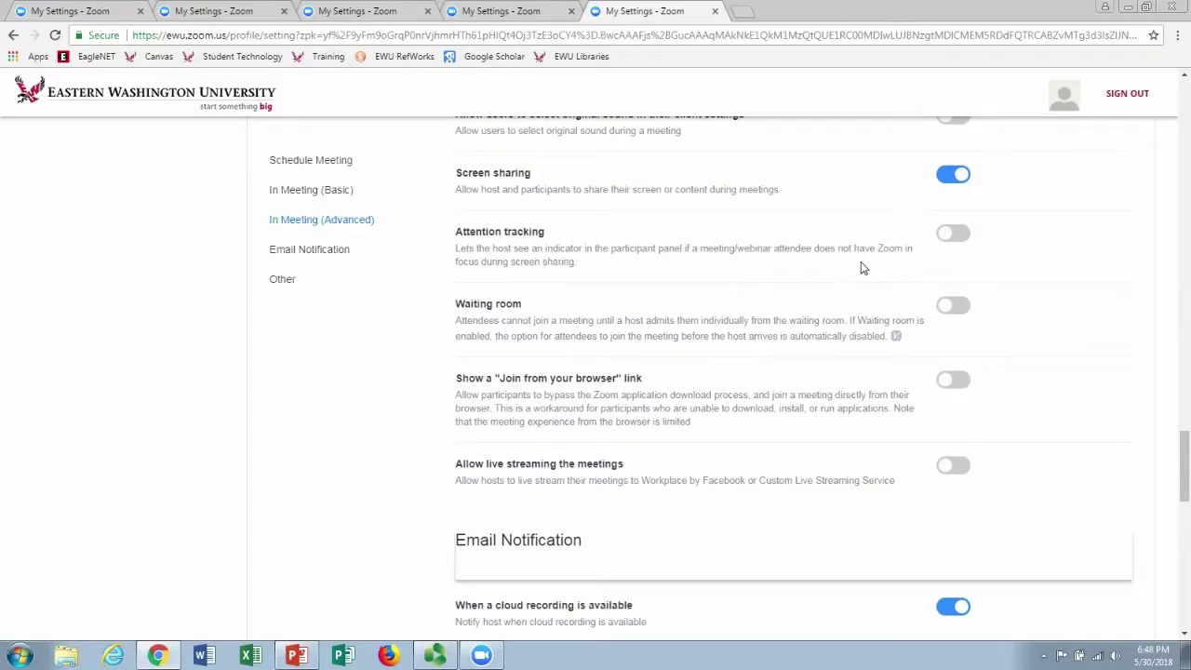
pyautogui.click(952, 236)
pyautogui.scroll(1, 773, 268)
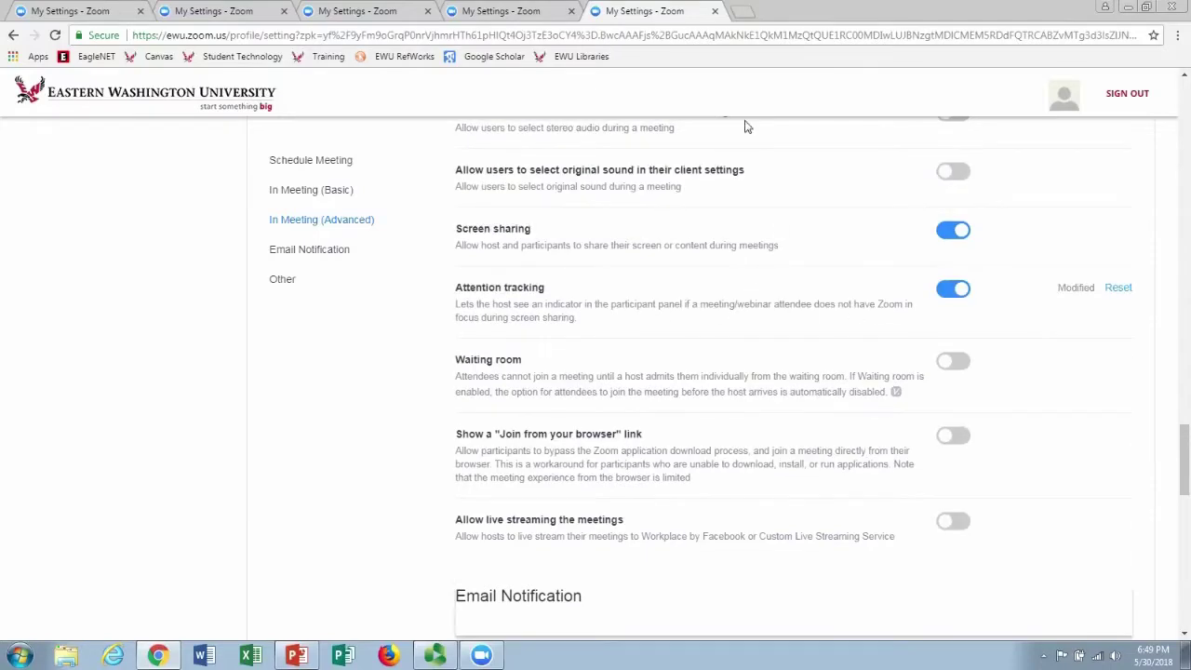
pyautogui.click(1175, 8)
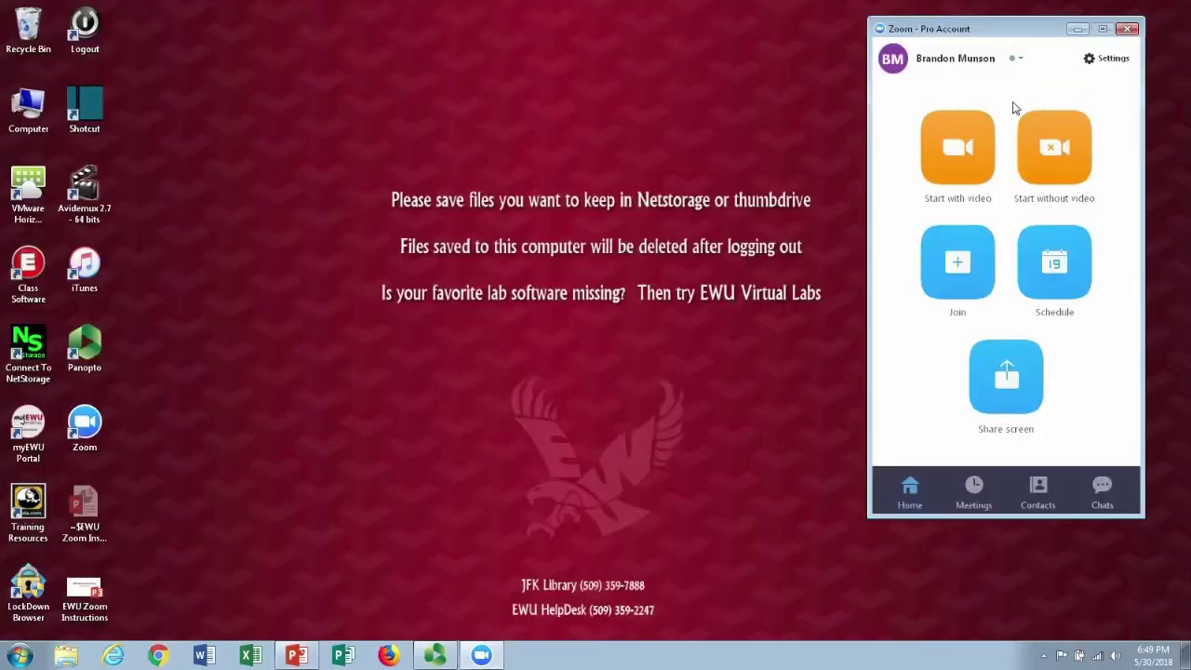
# Rejoin the most recent meeting from the join history with video off, and connect computer audio.
pyautogui.click(958, 263)
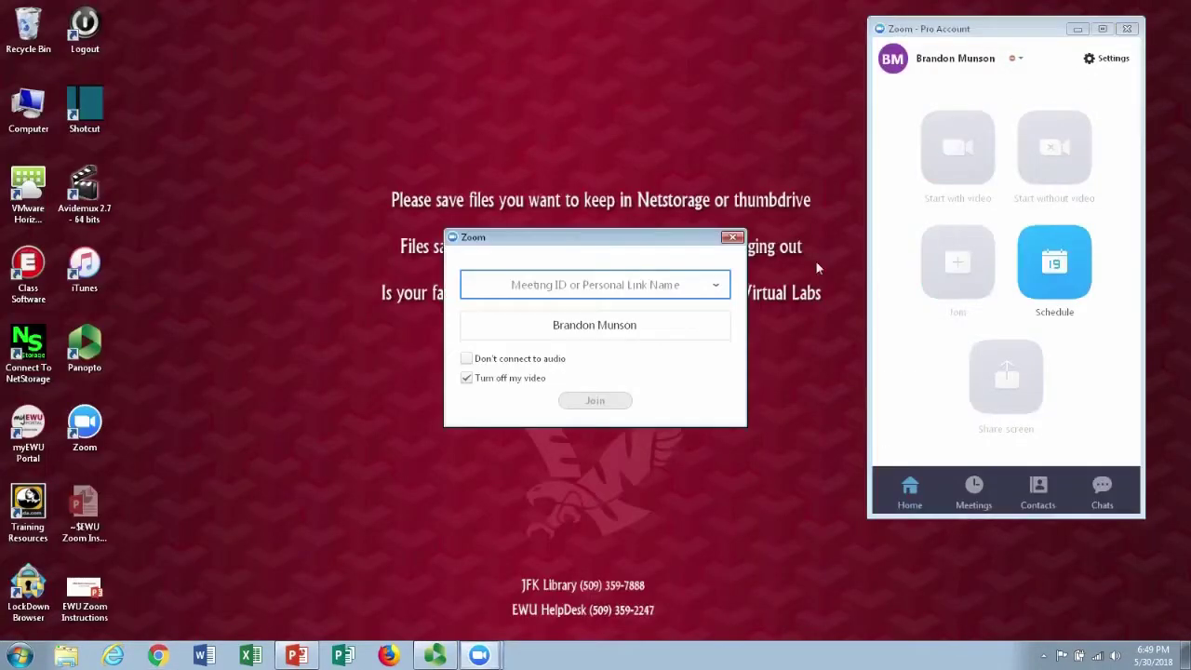
pyautogui.click(715, 288)
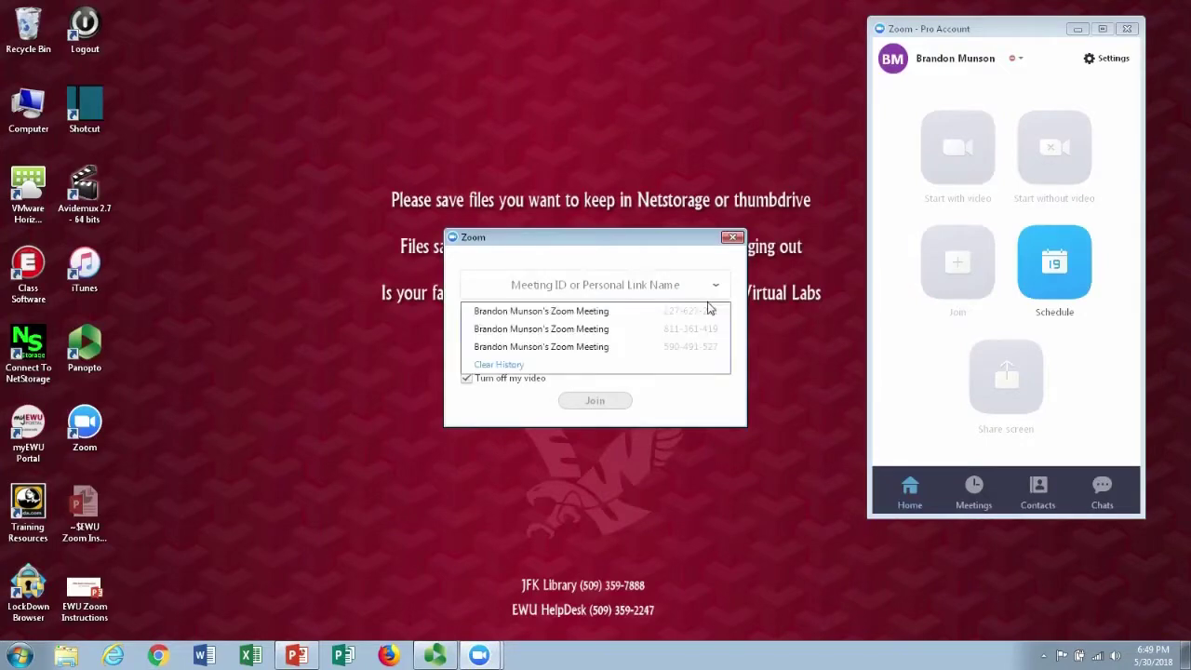
pyautogui.click(688, 310)
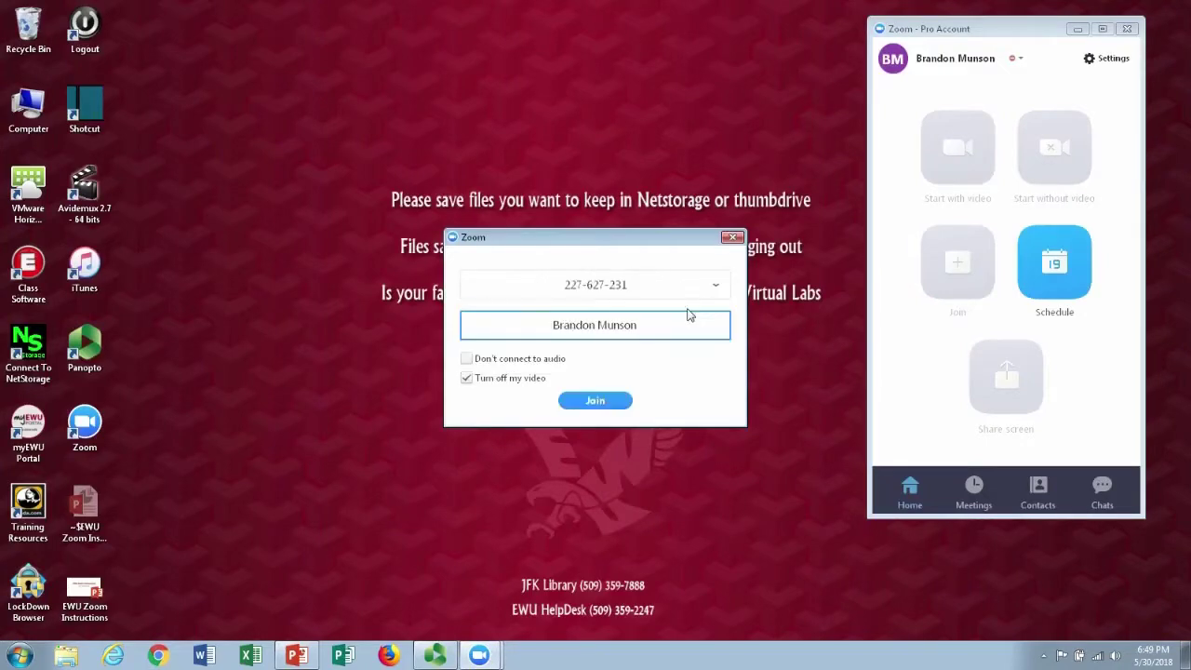
pyautogui.click(621, 406)
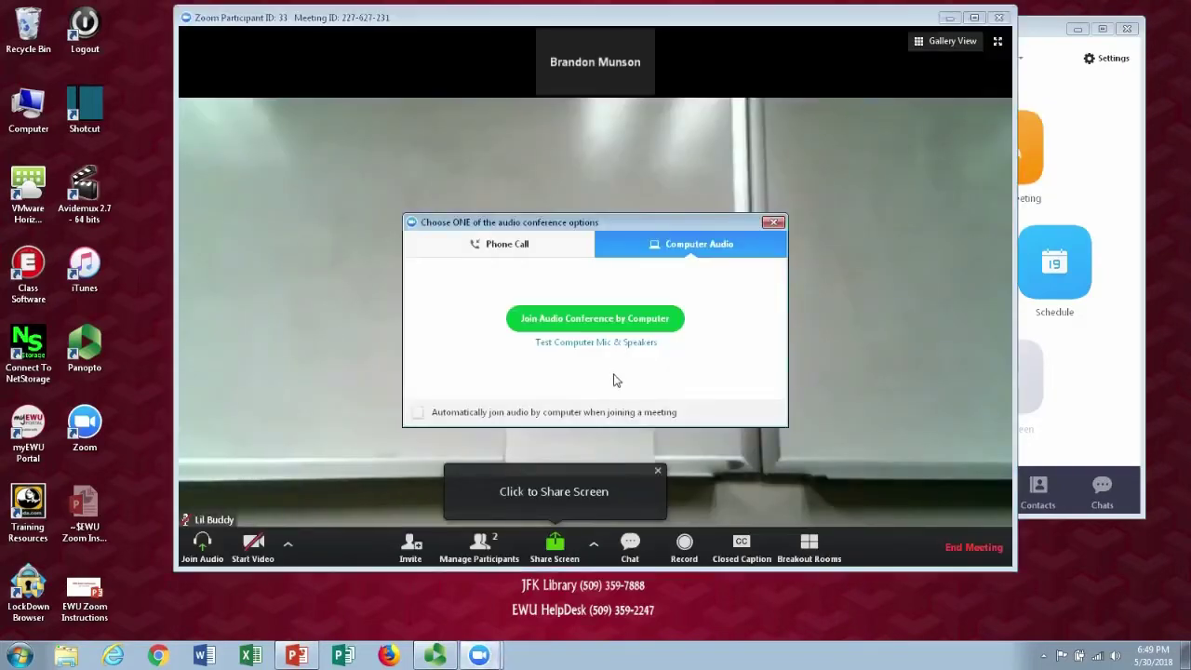
pyautogui.click(596, 326)
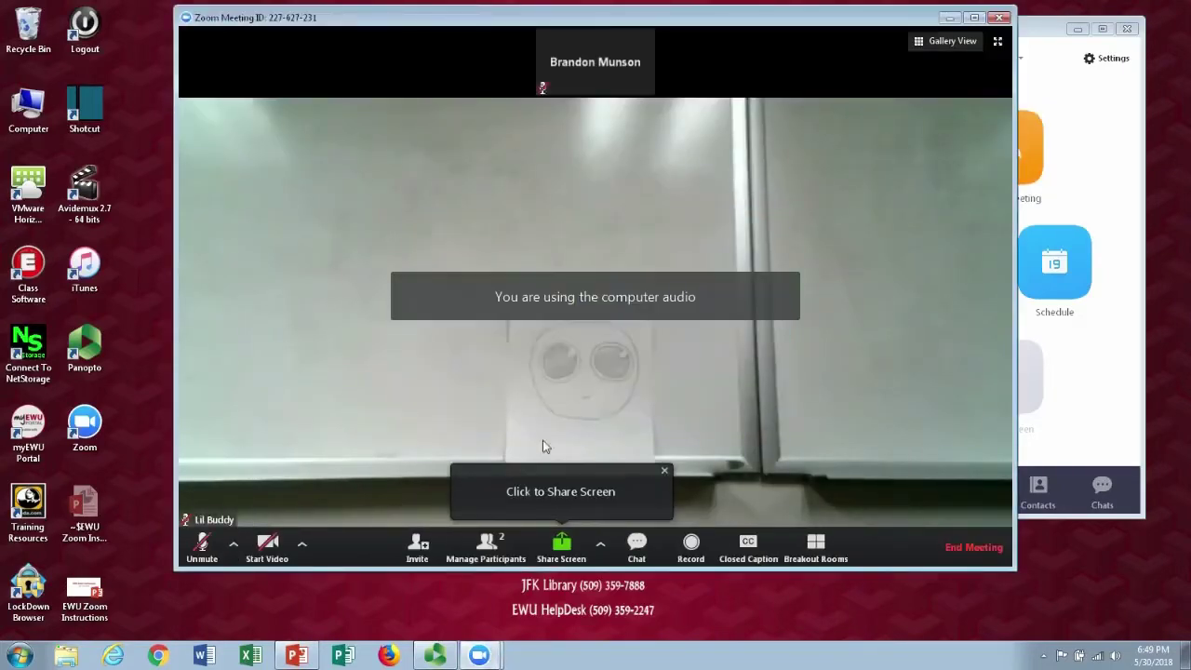
# Share the desktop with the meeting, and open the participants list to view its additional host options.
pyautogui.click(551, 551)
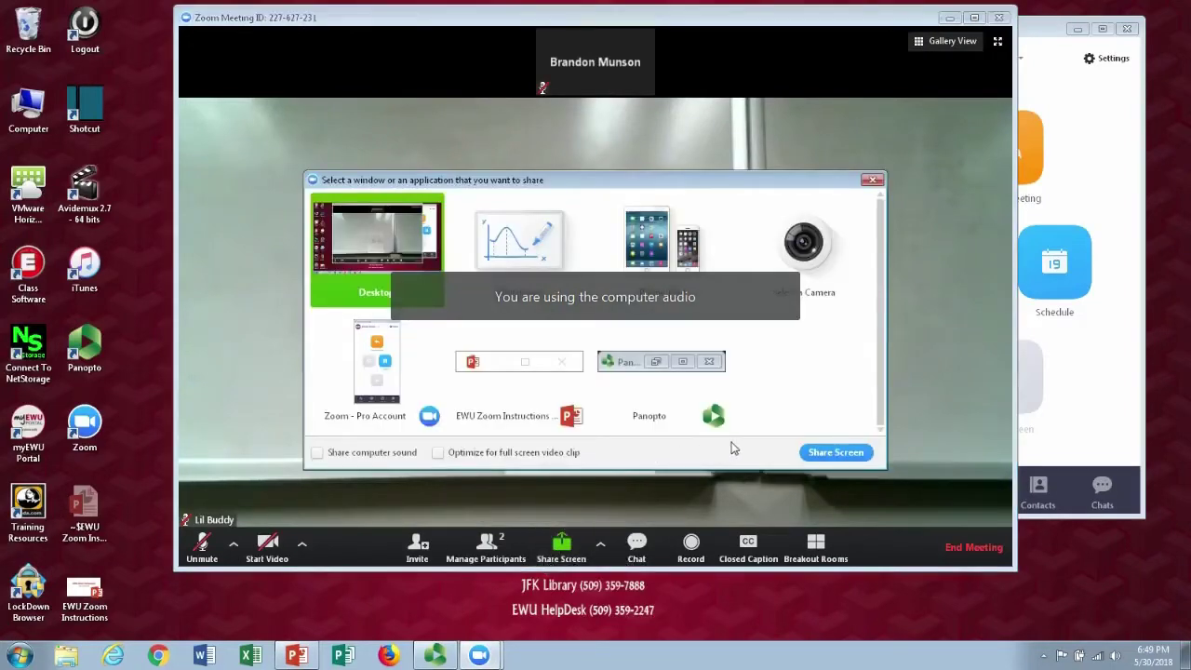
pyautogui.click(812, 454)
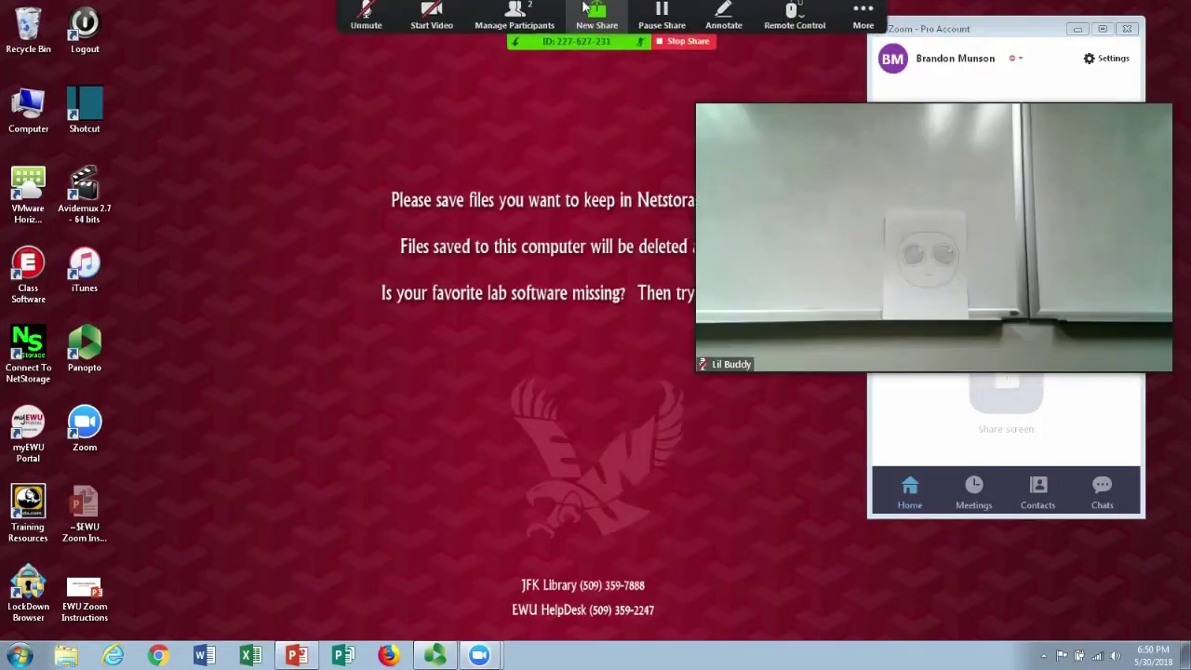
pyautogui.click(523, 12)
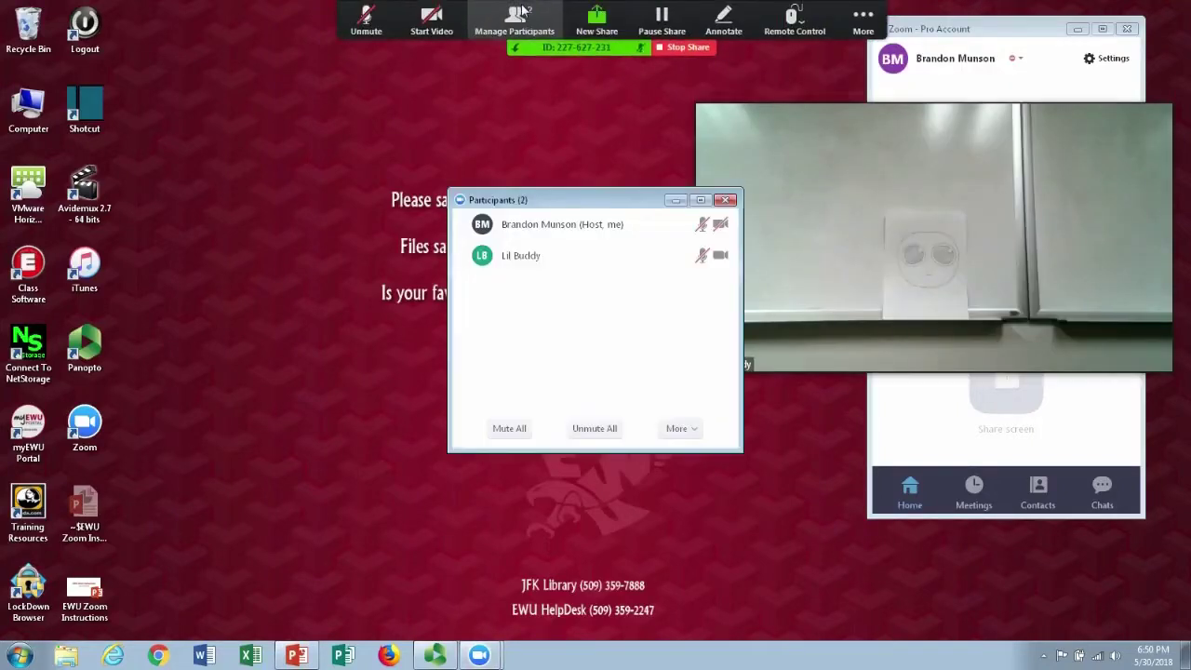
pyautogui.moveTo(581, 254)
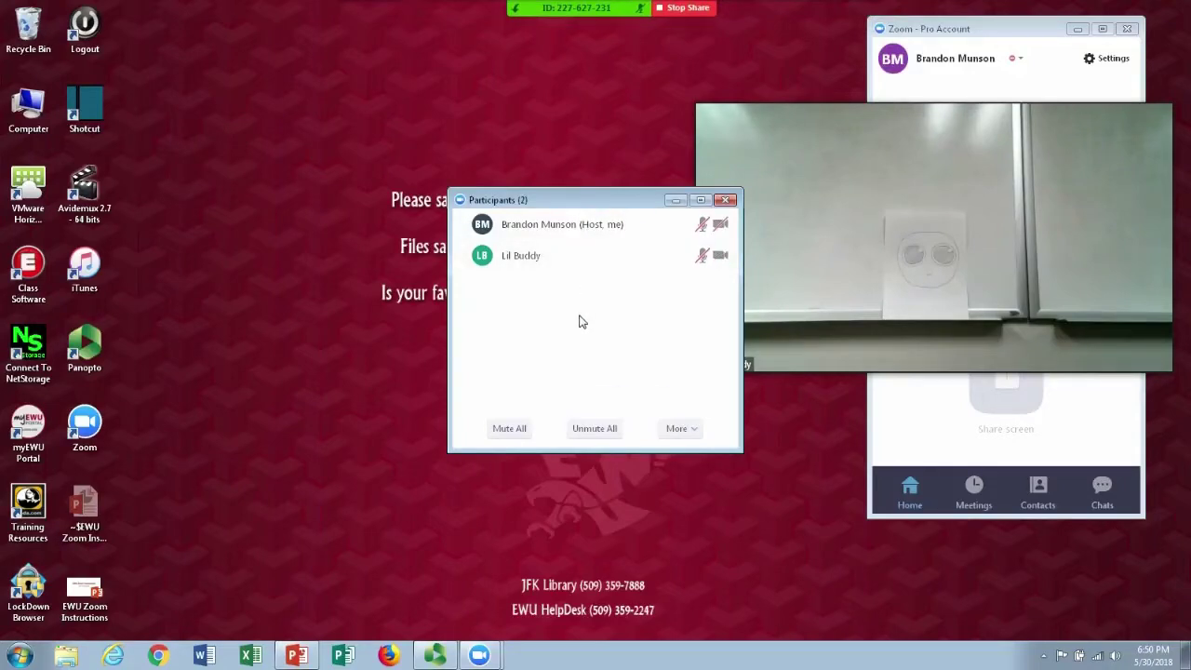
pyautogui.click(687, 432)
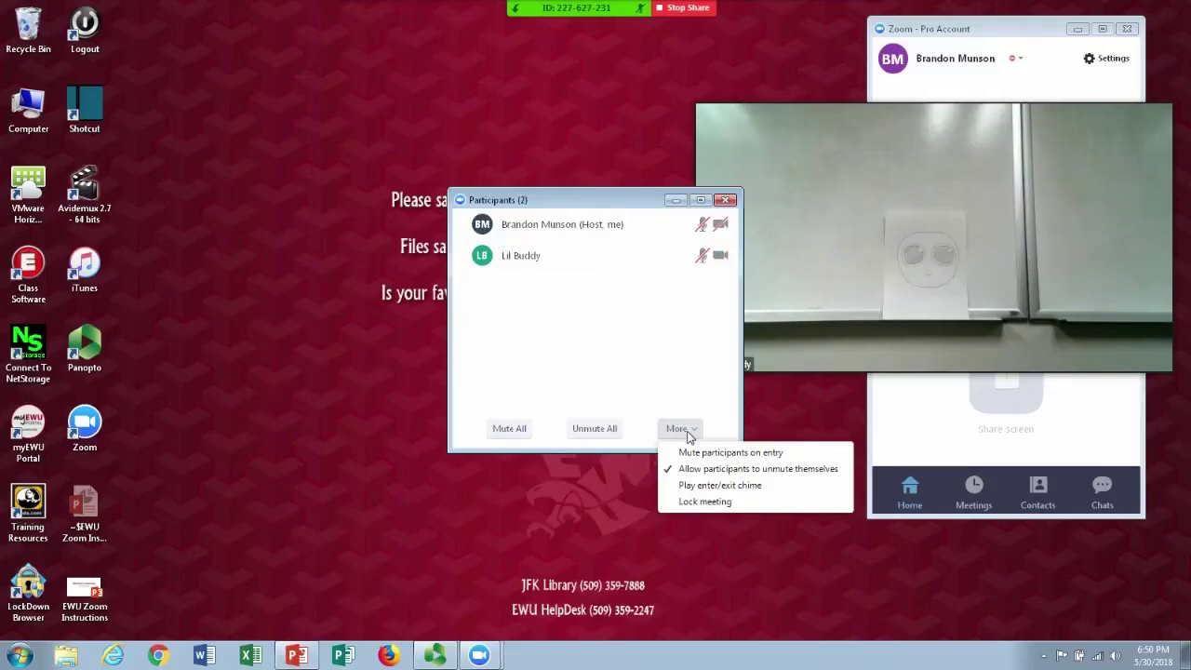
pyautogui.click(626, 375)
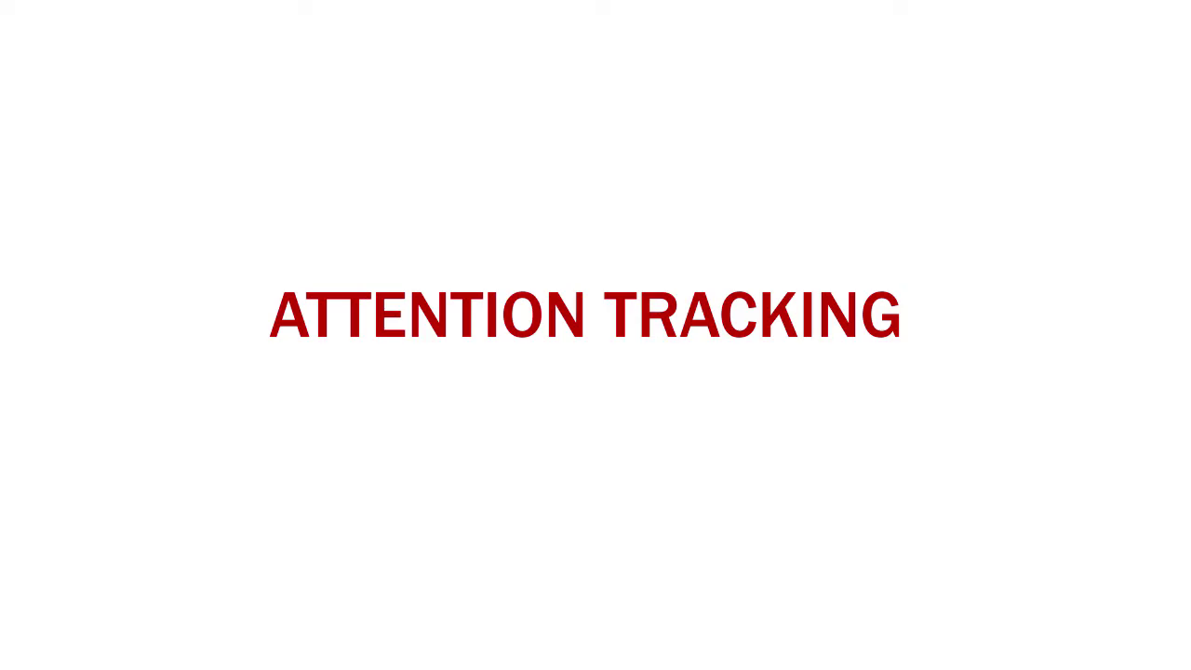